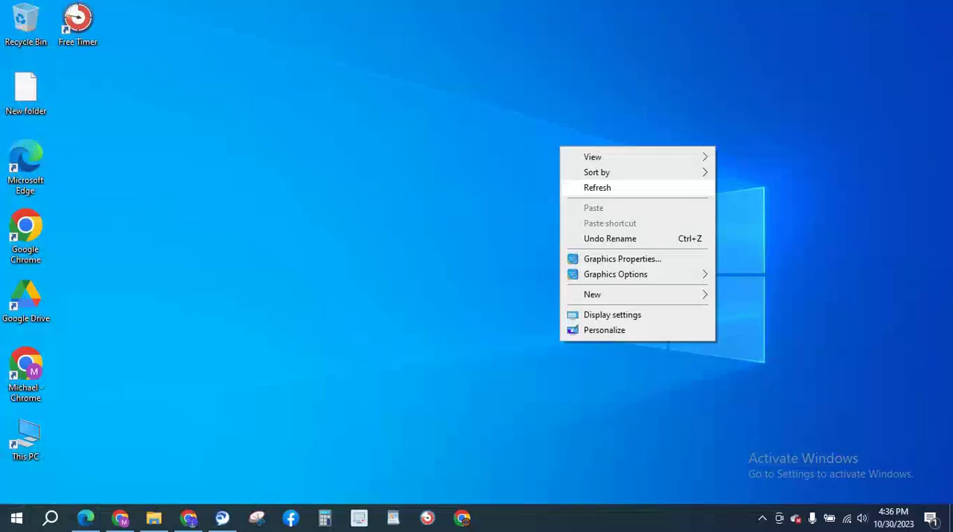
Refresh the Windows desktop several times from its context menu.
left_click(588, 186)
right_click(461, 162)
left_click(515, 211)
right_click(398, 166)
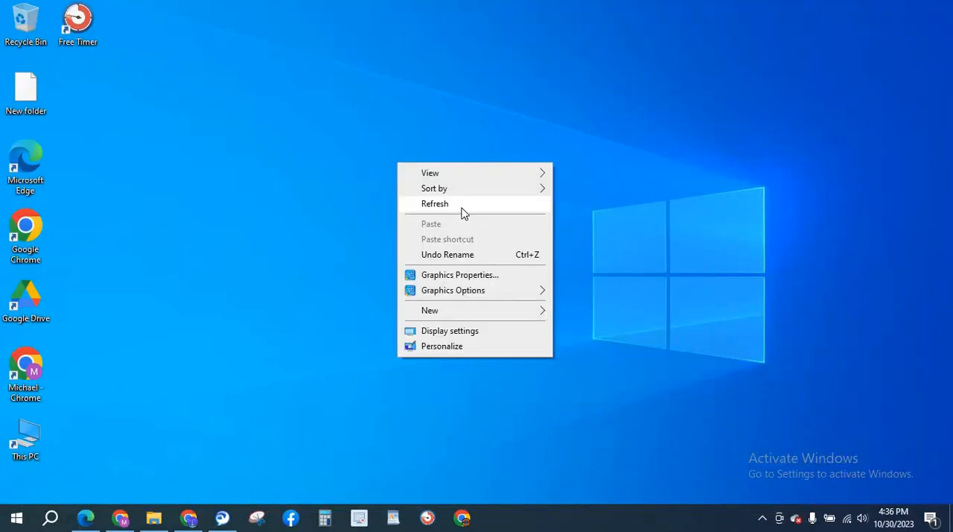
left_click(462, 207)
right_click(349, 176)
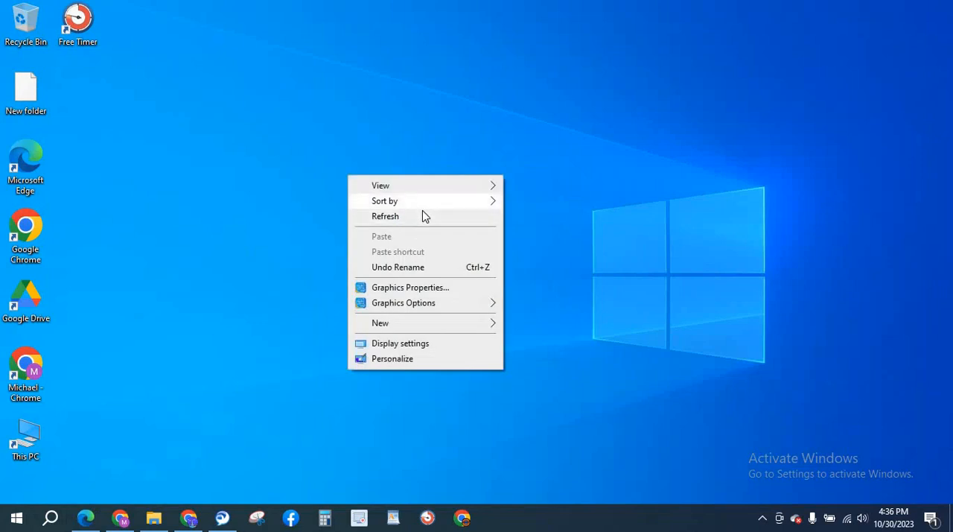
left_click(425, 218)
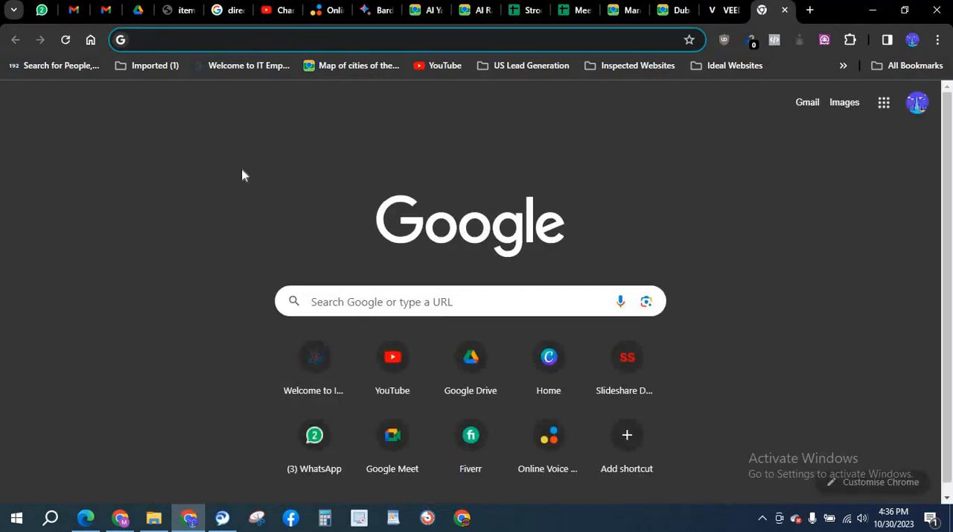
type("cisc")
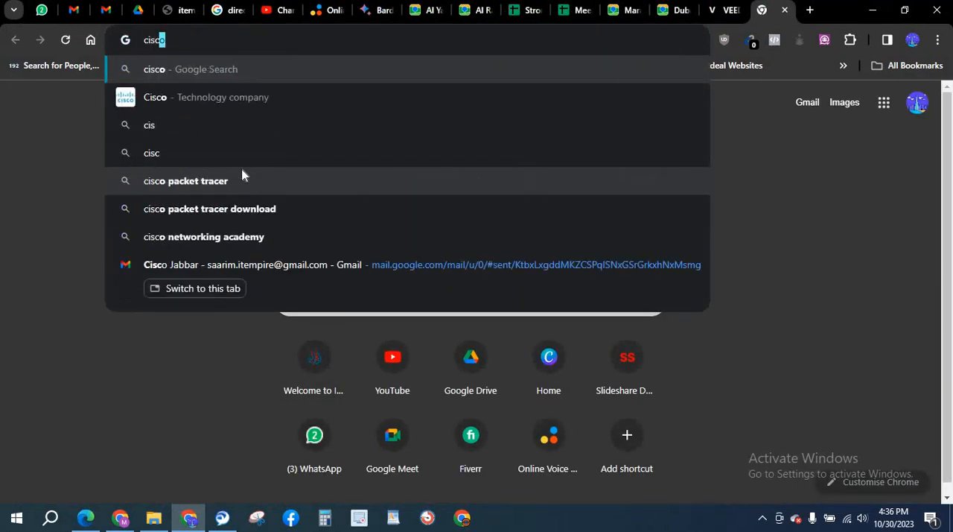
type("o jabba")
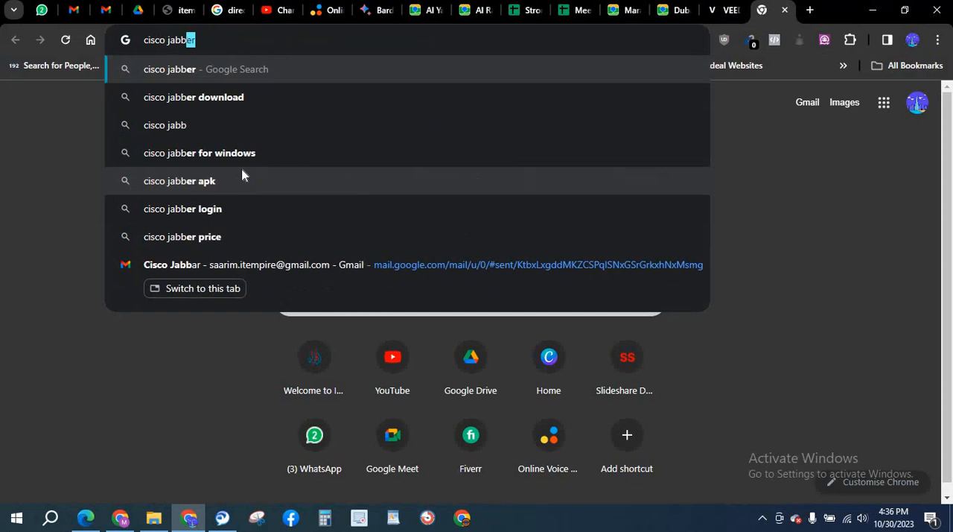
type("r")
Search Google for 'cisco jabbar' and take the corrected 'cisco jabber' spelling.
key("Return")
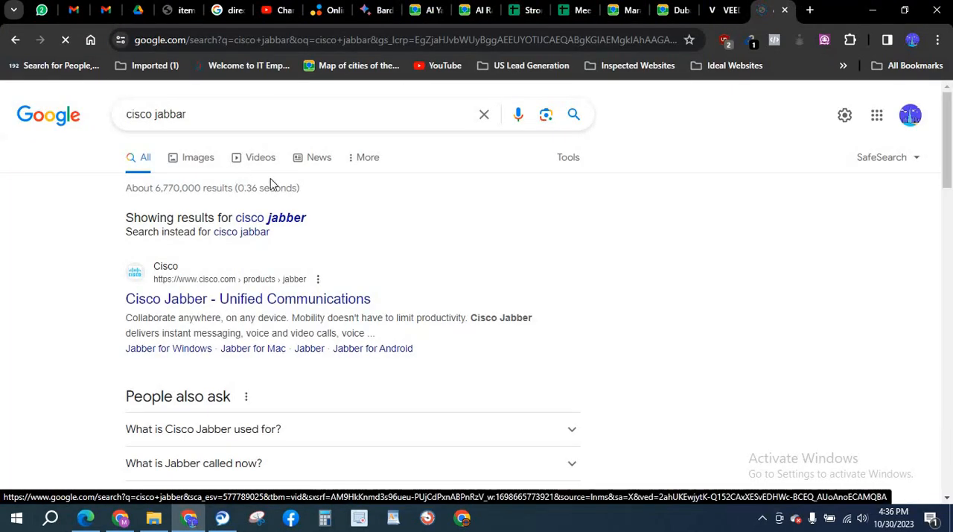
left_click(293, 223)
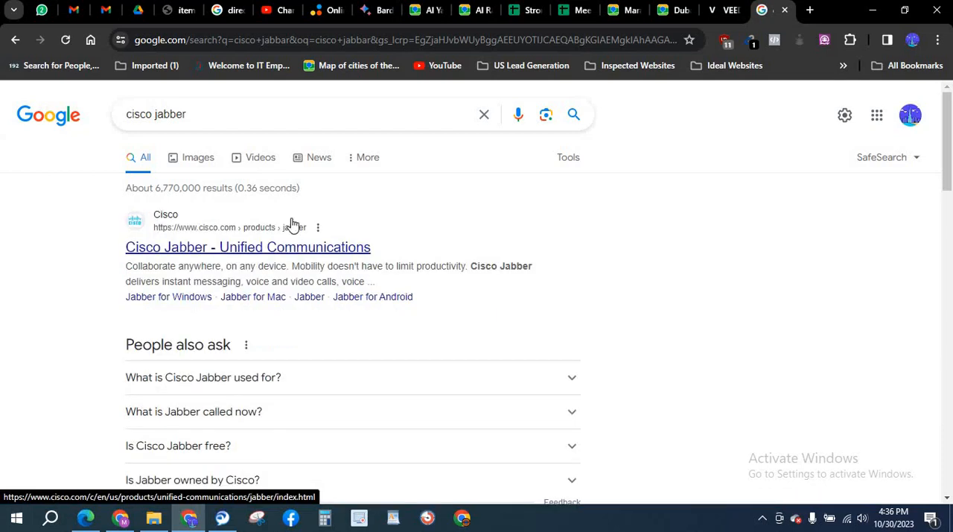
Browse the Cisco Jabber product page, try Contact Cisco > Chat with Sales, and dismiss the cookie notice.
left_click(291, 252)
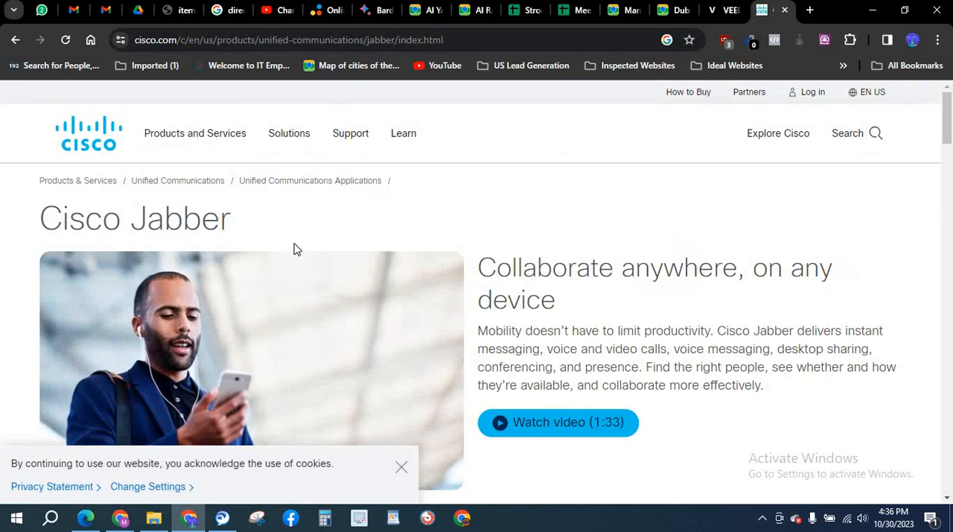
scroll(455, 266, "down", 4)
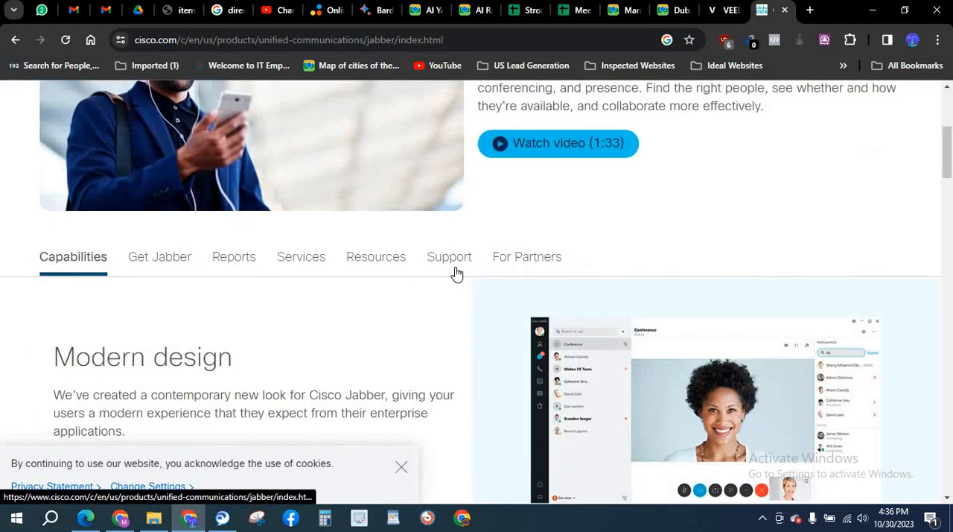
scroll(456, 272, "down", 4)
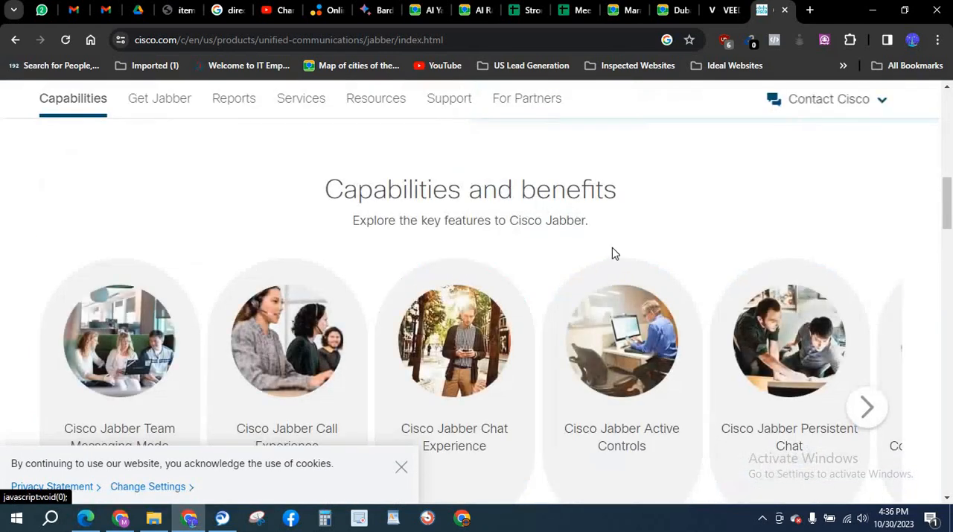
scroll(613, 253, "down", 5)
scroll(613, 253, "down", 4)
scroll(647, 228, "down", 4)
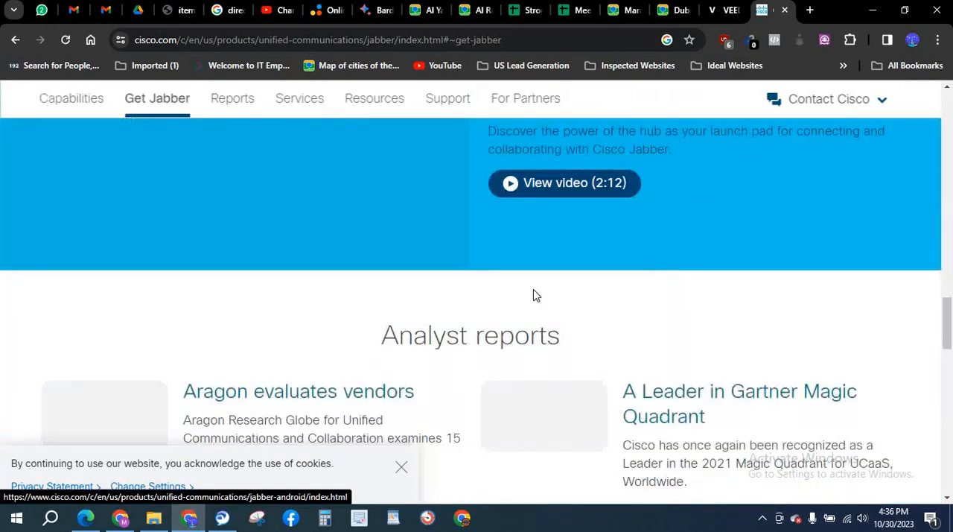
scroll(624, 258, "up", 1)
scroll(623, 257, "up", 5)
scroll(624, 258, "up", 4)
scroll(834, 182, "up", 8)
scroll(640, 372, "down", 3)
scroll(825, 193, "down", 4)
scroll(825, 192, "down", 3)
scroll(825, 193, "up", 2)
left_click(848, 99)
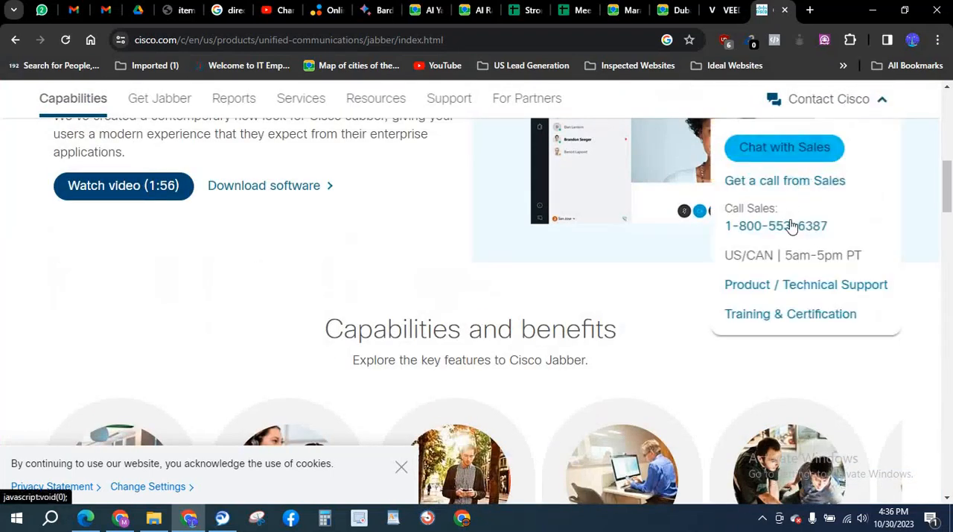
left_click(789, 149)
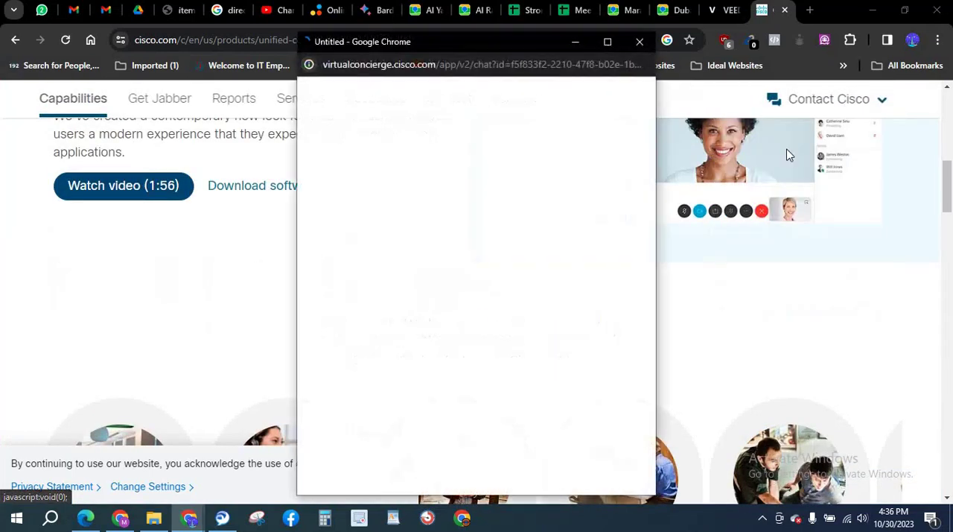
left_click(639, 41)
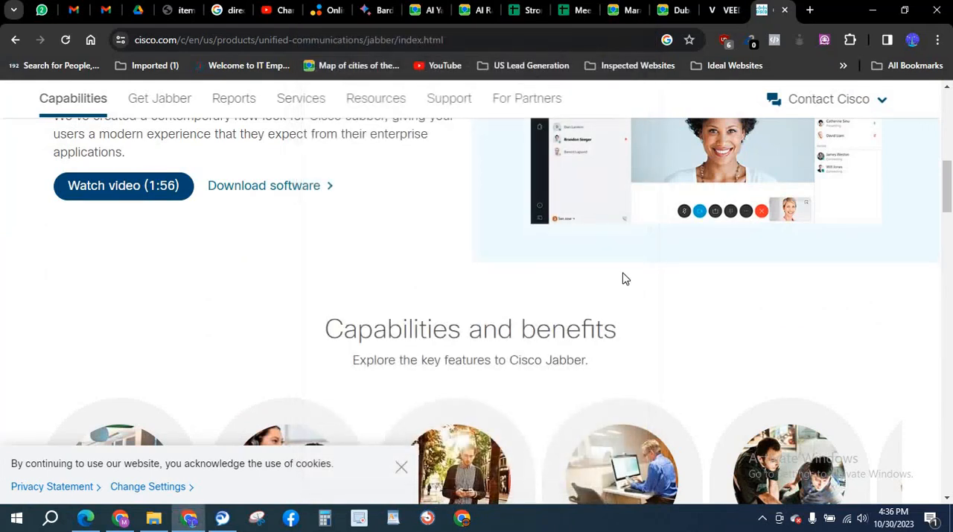
scroll(600, 252, "down", 3)
scroll(601, 252, "down", 5)
scroll(601, 252, "down", 5)
scroll(580, 320, "down", 5)
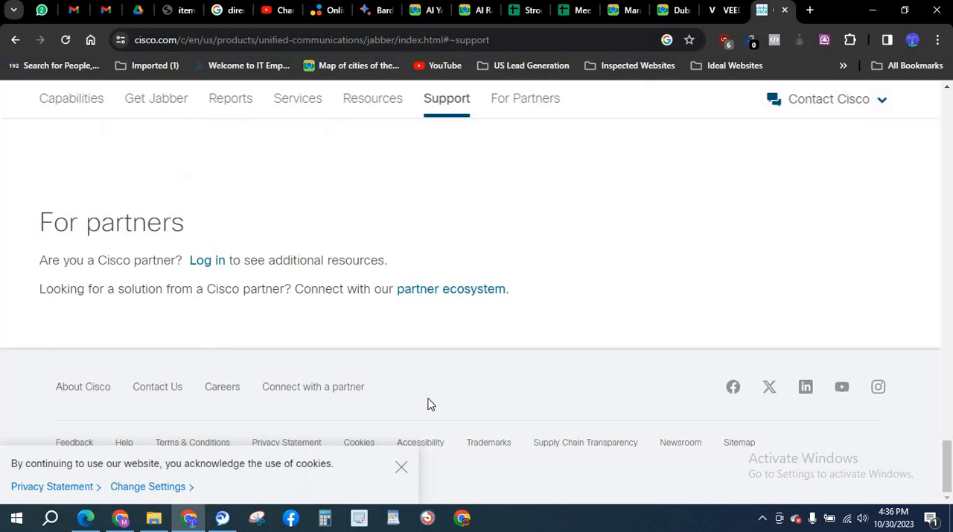
left_click(401, 467)
scroll(805, 387, "up", 3)
scroll(804, 387, "up", 3)
scroll(269, 381, "up", 2)
scroll(269, 381, "up", 3)
scroll(357, 335, "up", 3)
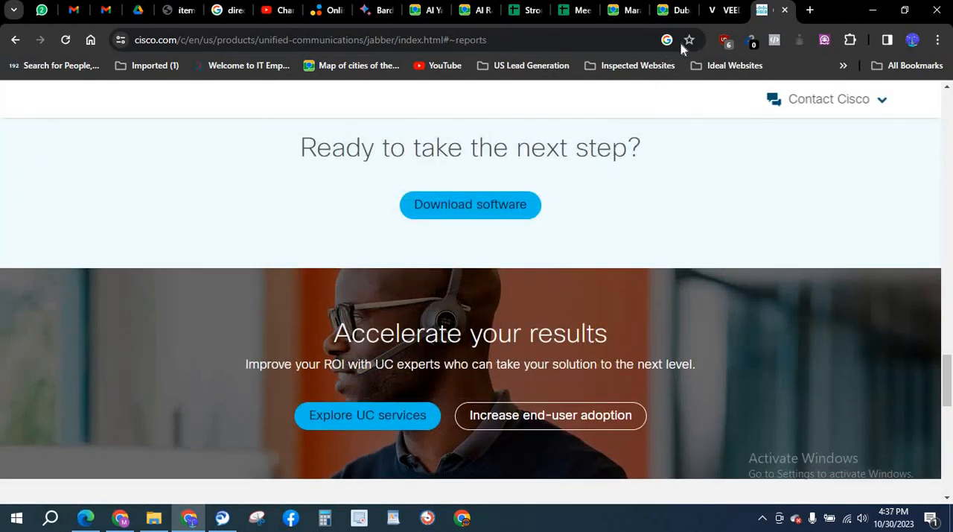
Start the Jabber for Windows .msi download from the Webex page and cancel it in the downloads panel.
left_click(810, 9)
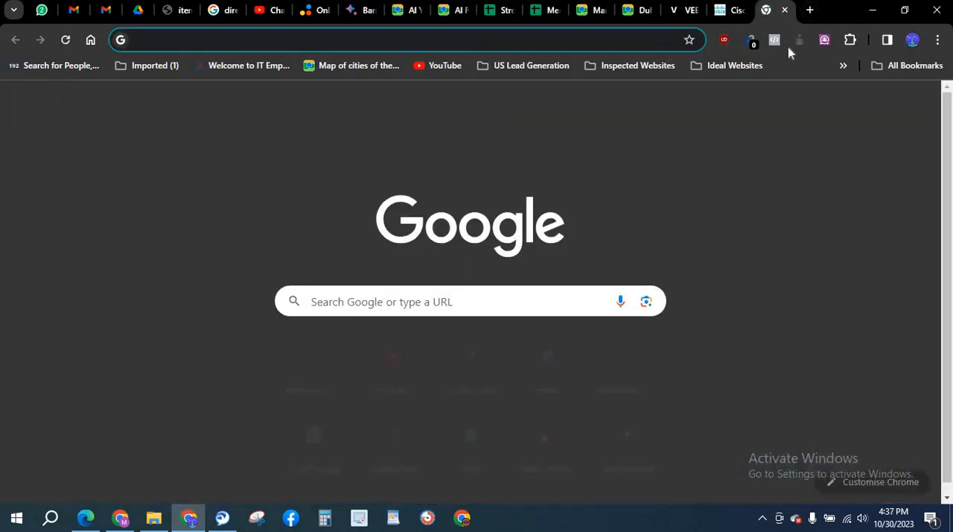
left_click(737, 9)
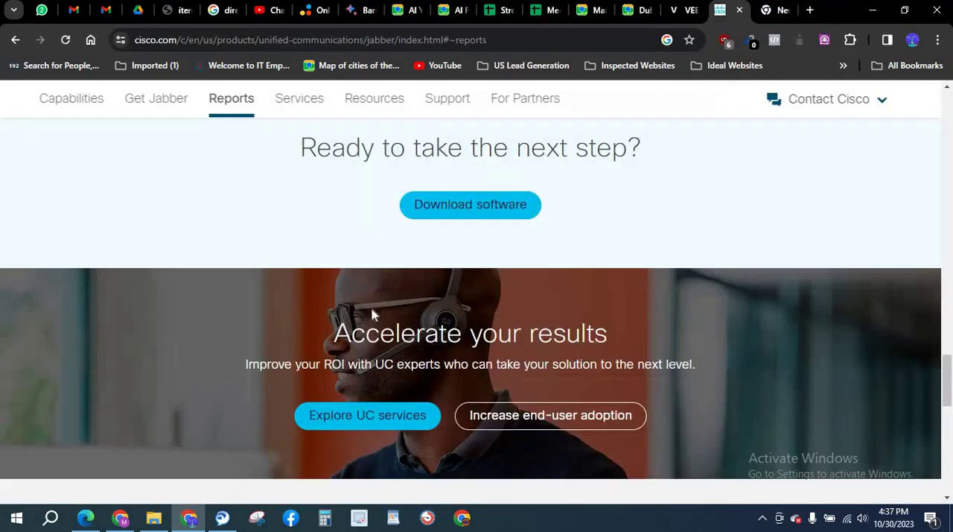
left_click(479, 215)
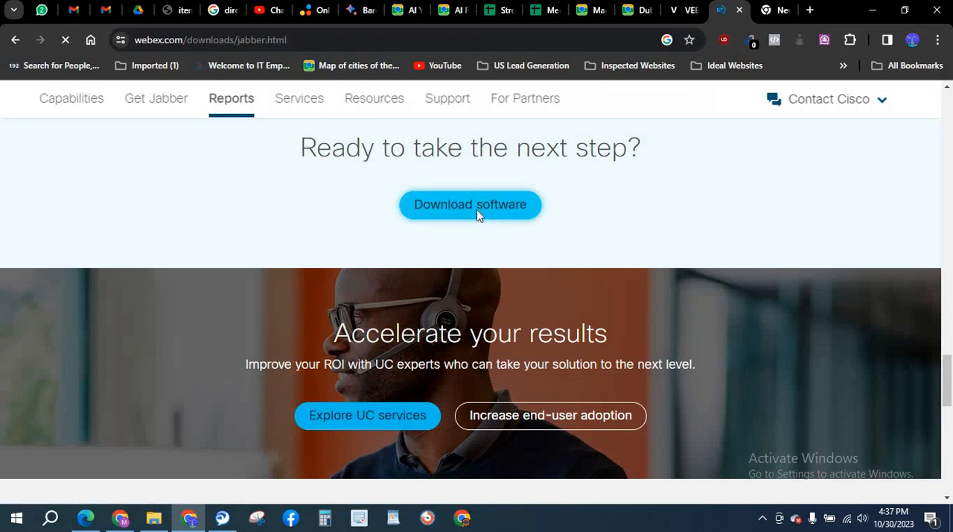
scroll(563, 353, "down", 2)
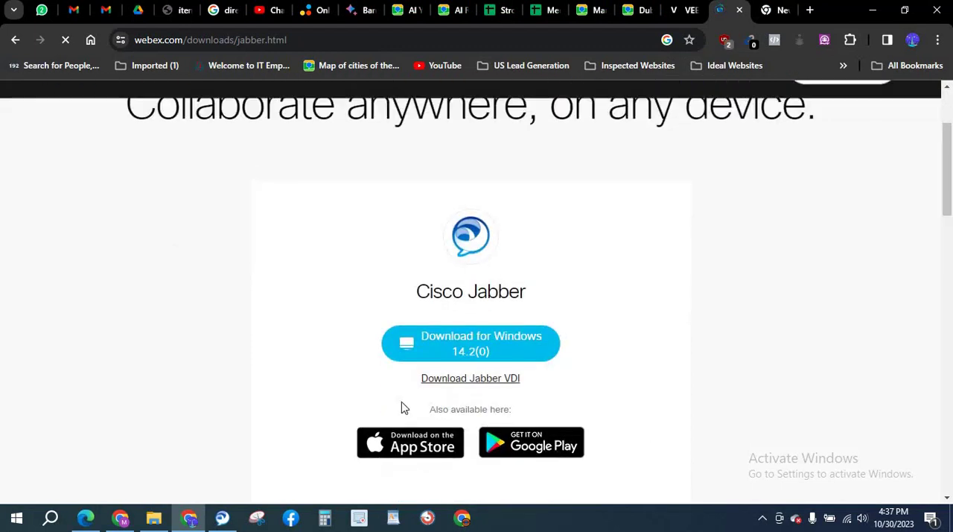
left_click(477, 352)
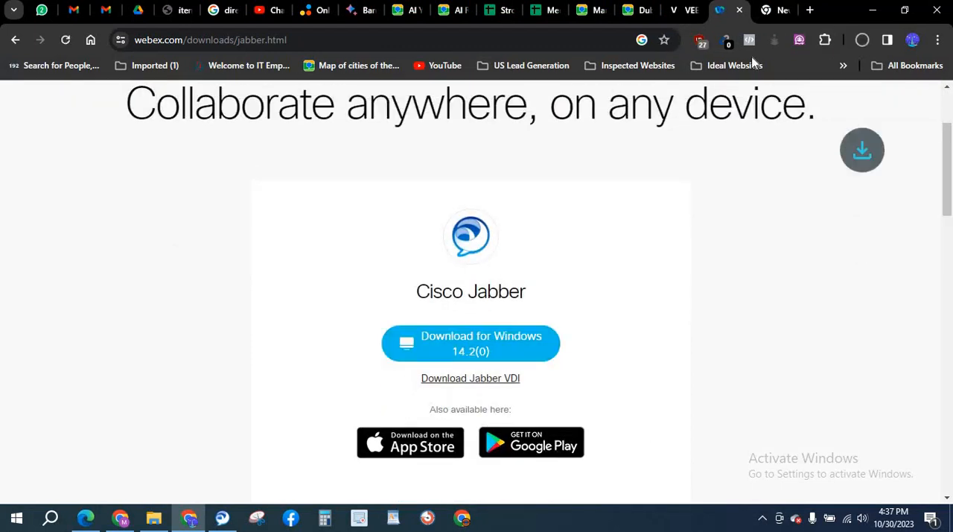
left_click(862, 41)
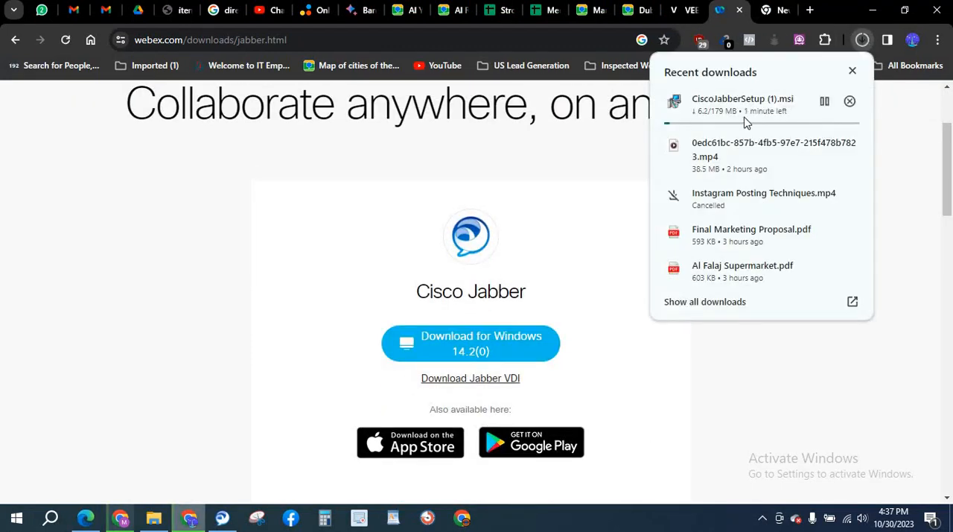
left_click(851, 105)
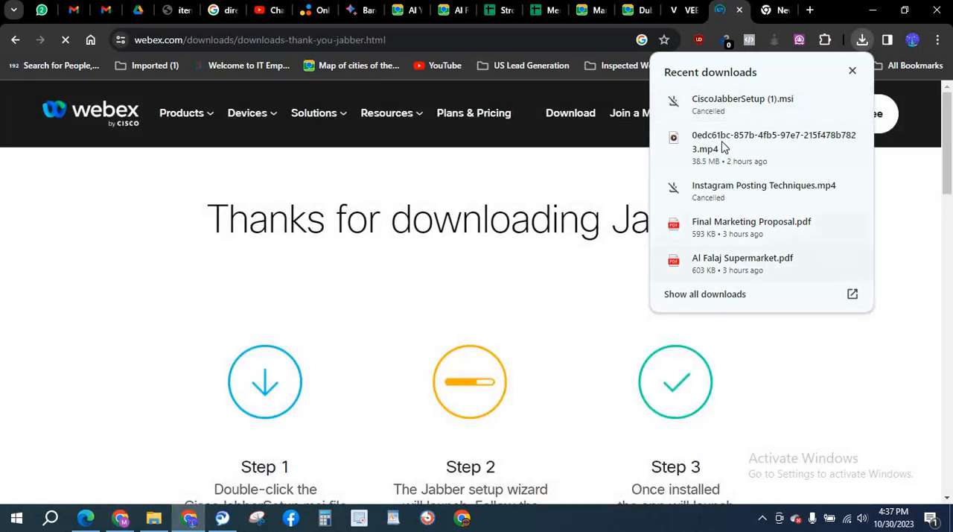
Peek at the running Jabber app, then navigate back to the Cisco Jabber product page.
left_click(58, 390)
mouse_move(222, 517)
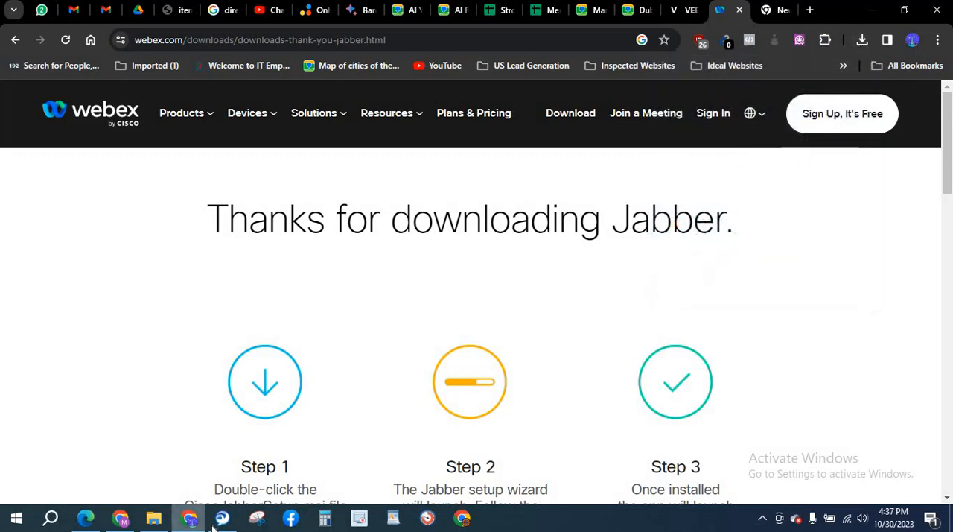
left_click(254, 409)
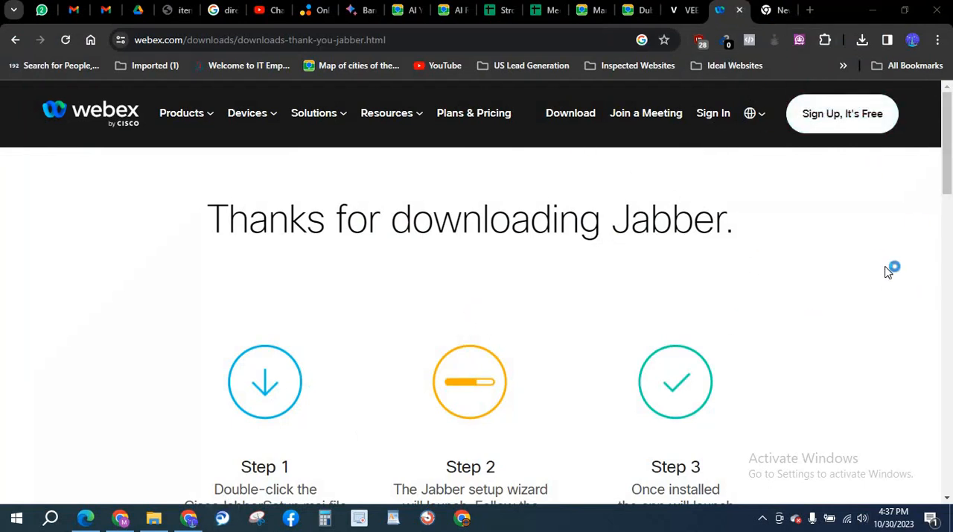
left_click(16, 40)
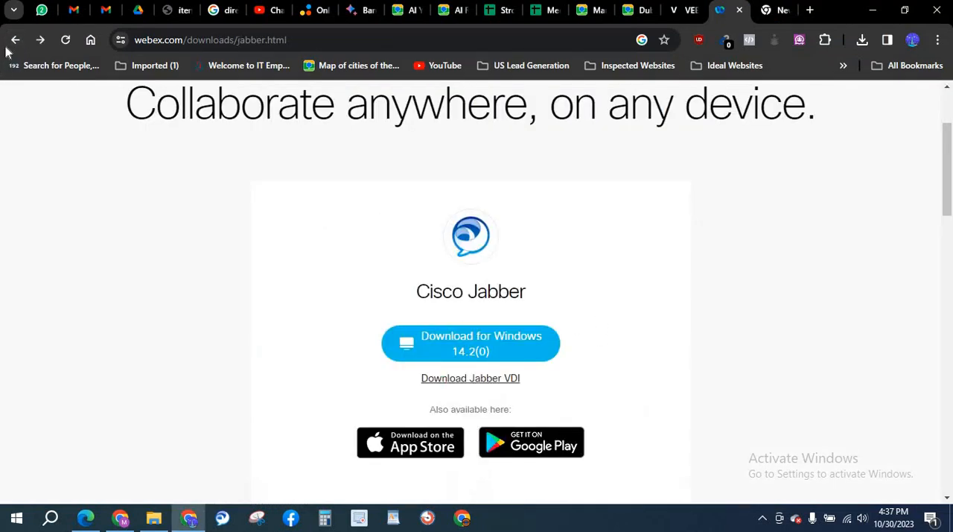
left_click(16, 39)
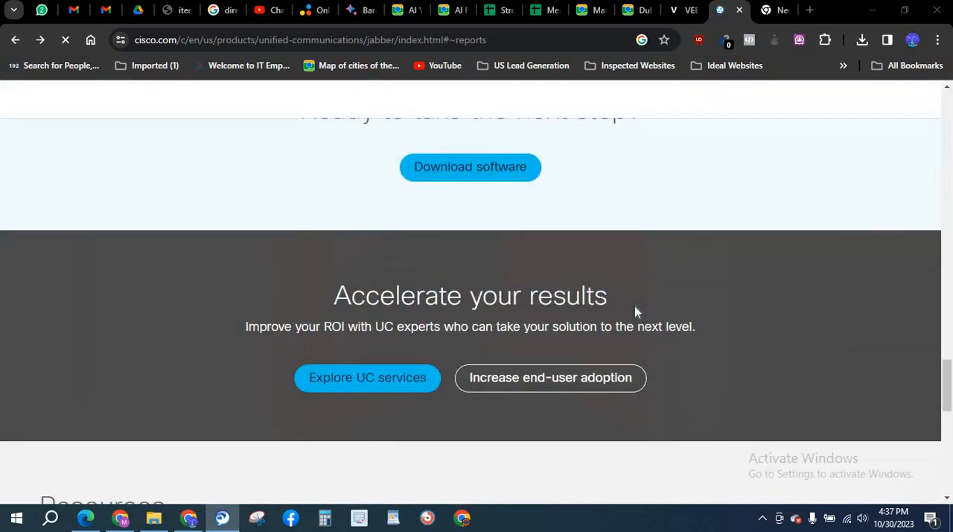
scroll(523, 424, "up", 10)
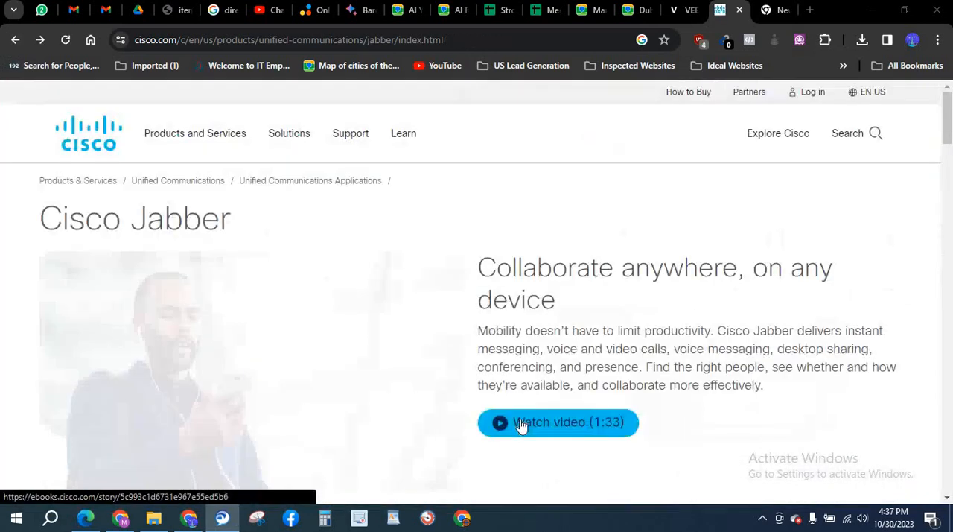
Sign out of the Jabber account and start signing back in.
left_click(222, 517)
left_click(709, 41)
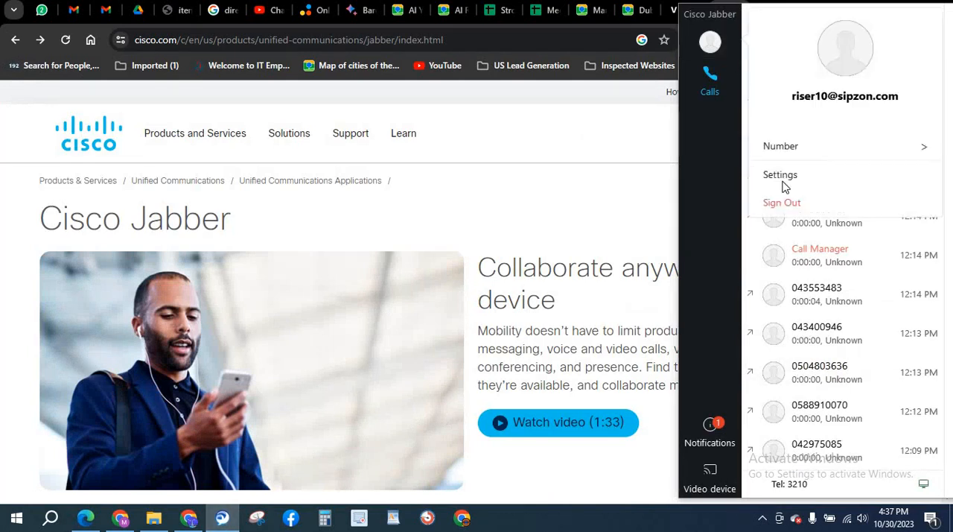
left_click(782, 202)
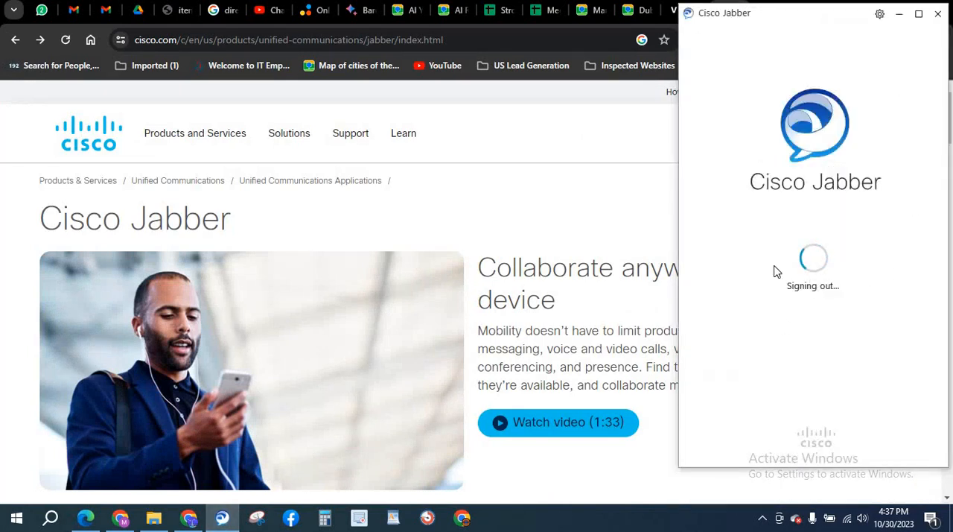
left_click(858, 291)
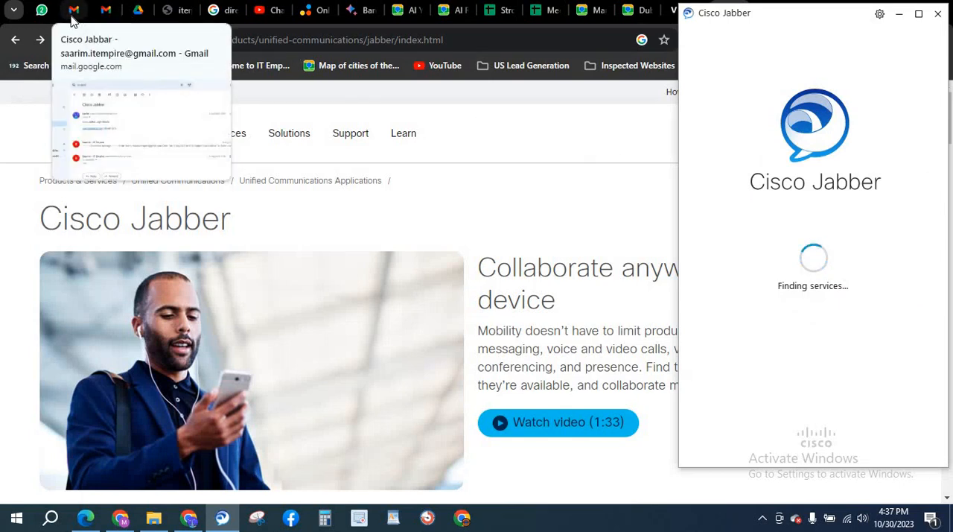
Copy the password from the Gmail message and submit it in the Jabber sign-in window.
left_click(73, 9)
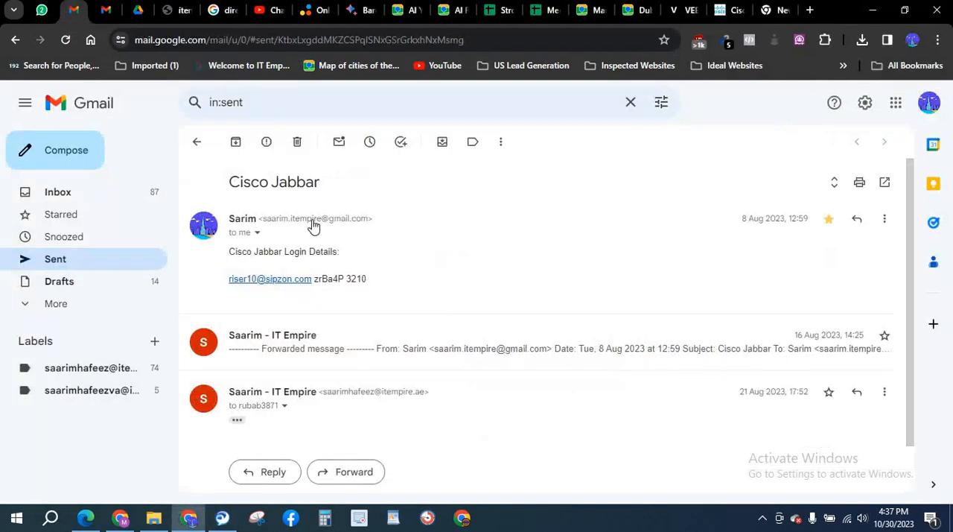
left_click_drag(344, 279, 323, 280)
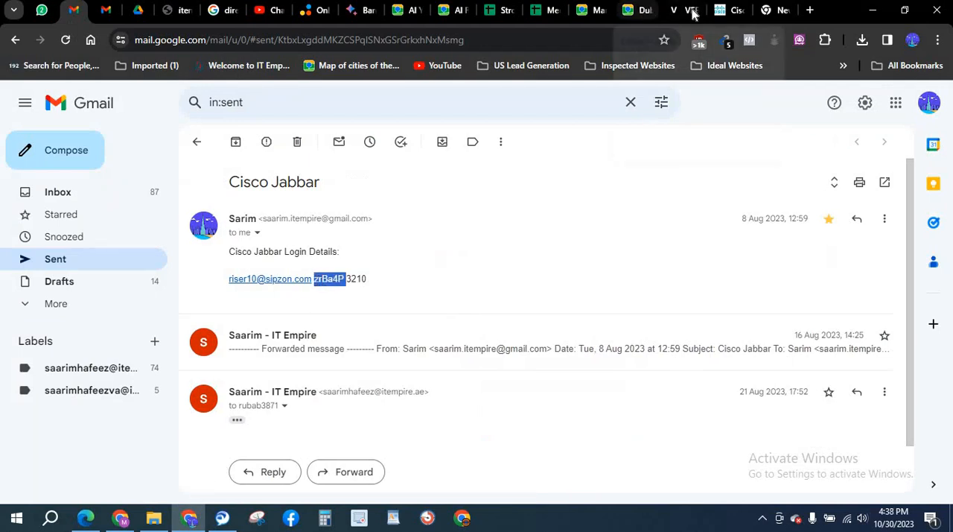
left_click(720, 10)
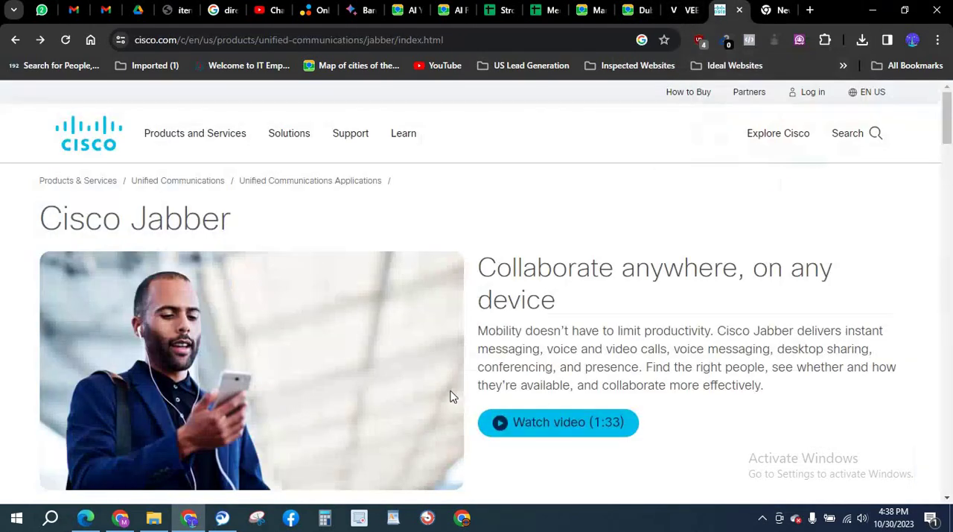
left_click(222, 516)
key("ctrl+v")
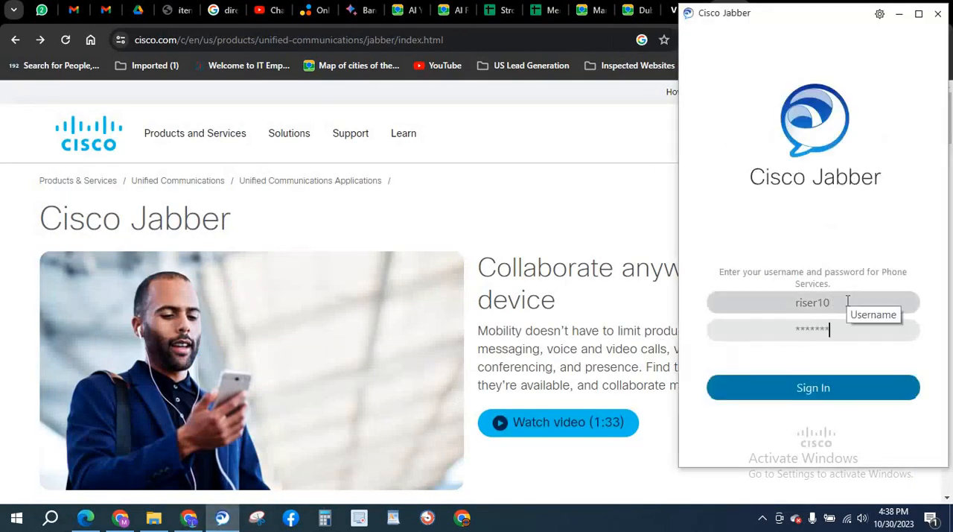
key("Return")
Bring up Jabber's recent call history, then hide it and return to the browser.
left_click(657, 192)
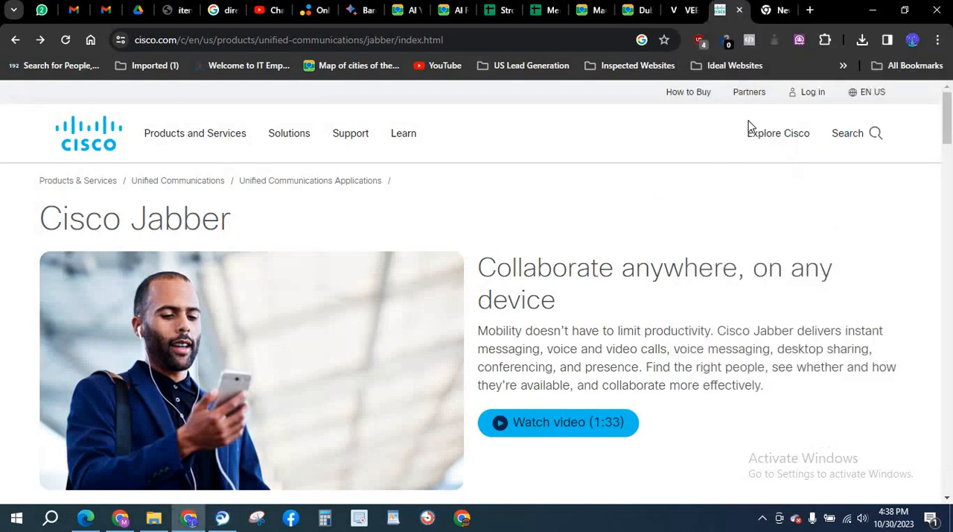
left_click(222, 517)
left_click(542, 189)
key("alt+Tab")
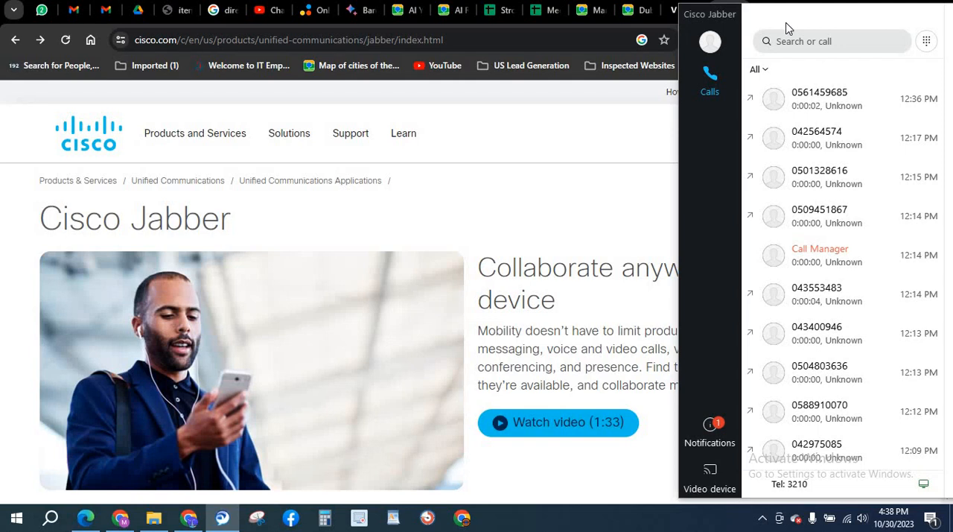
left_click(611, 153)
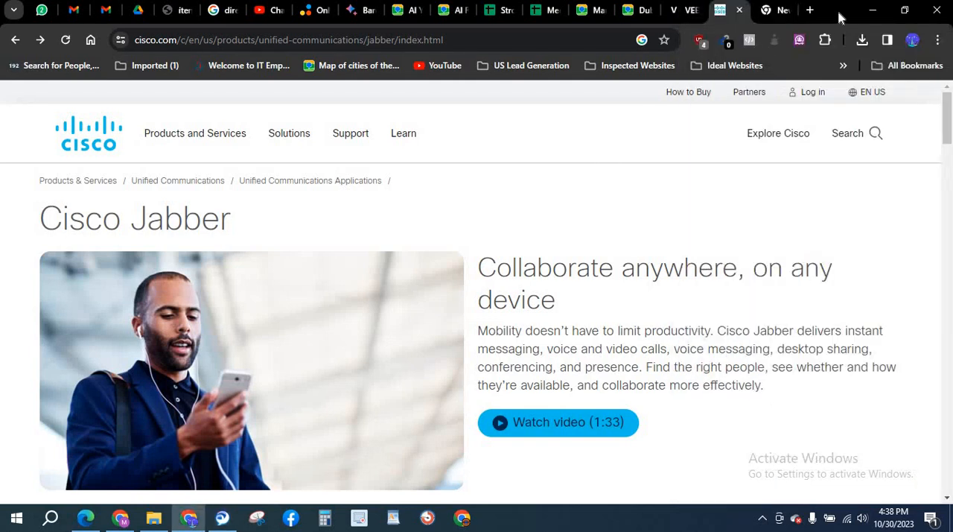
Close the Cisco tab and surplus tab and load 2gis.ae in a new tab.
left_click(809, 10)
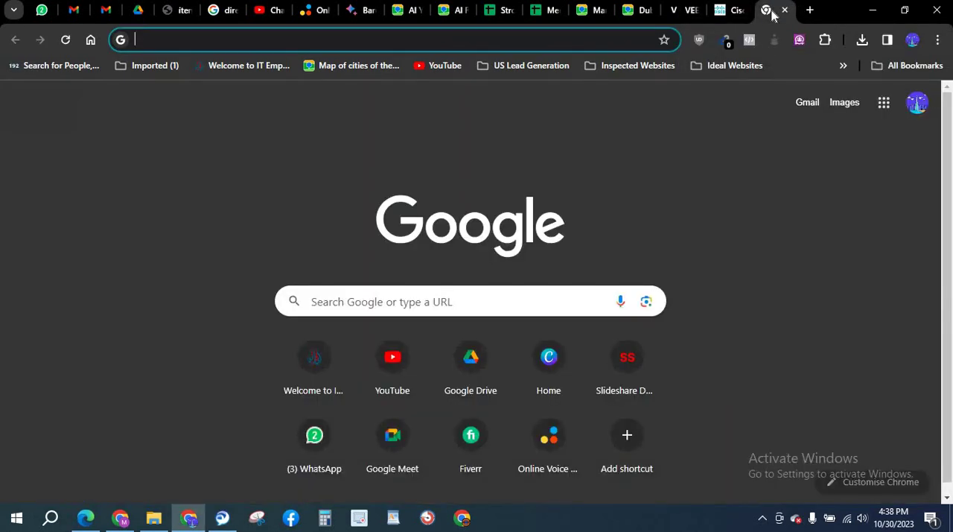
left_click(726, 11)
middle_click(726, 15)
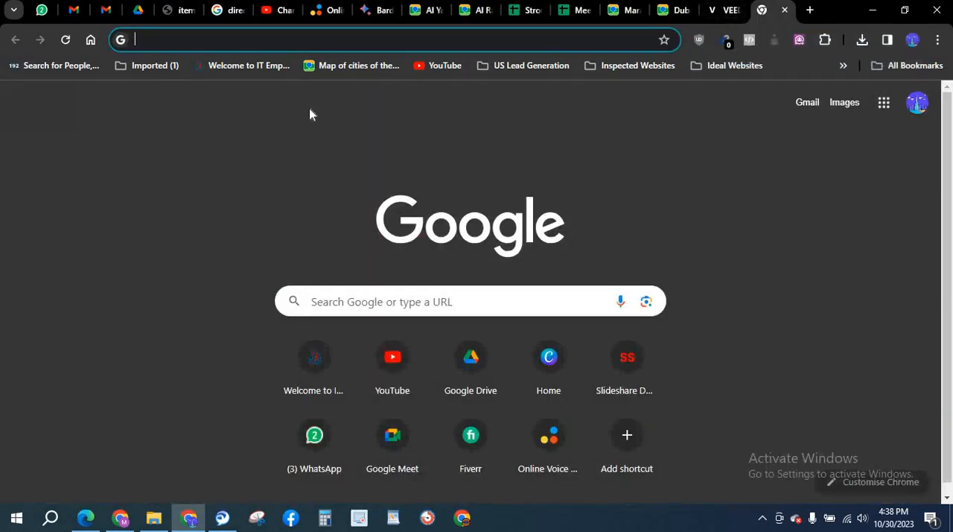
type("2gis")
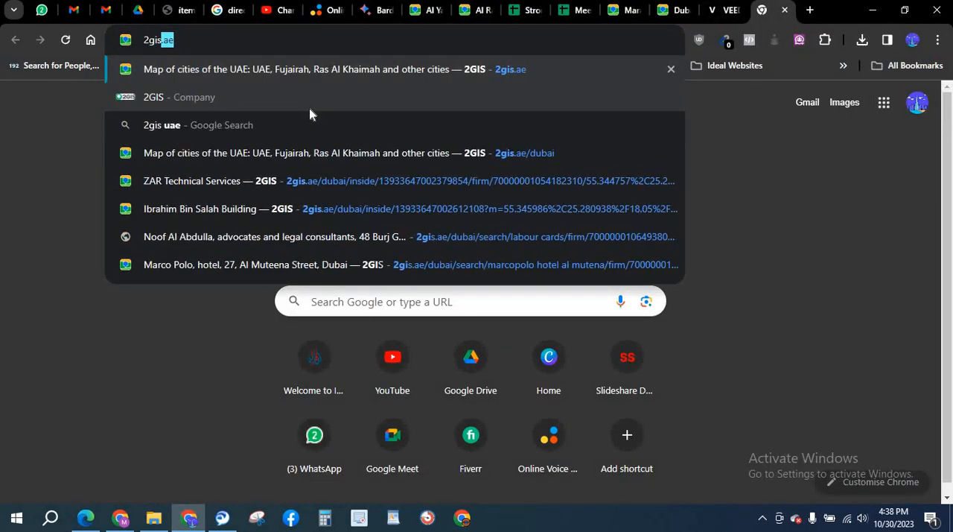
key("Return")
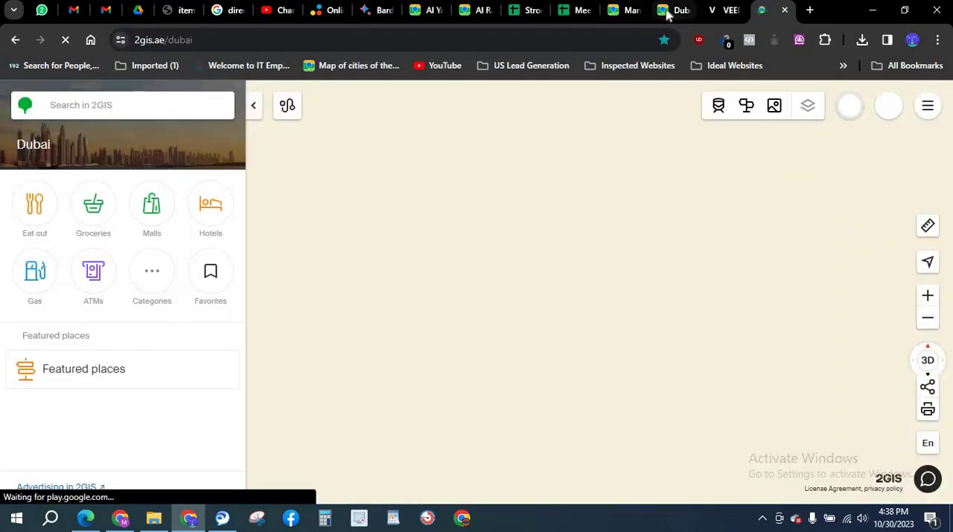
right_click(670, 10)
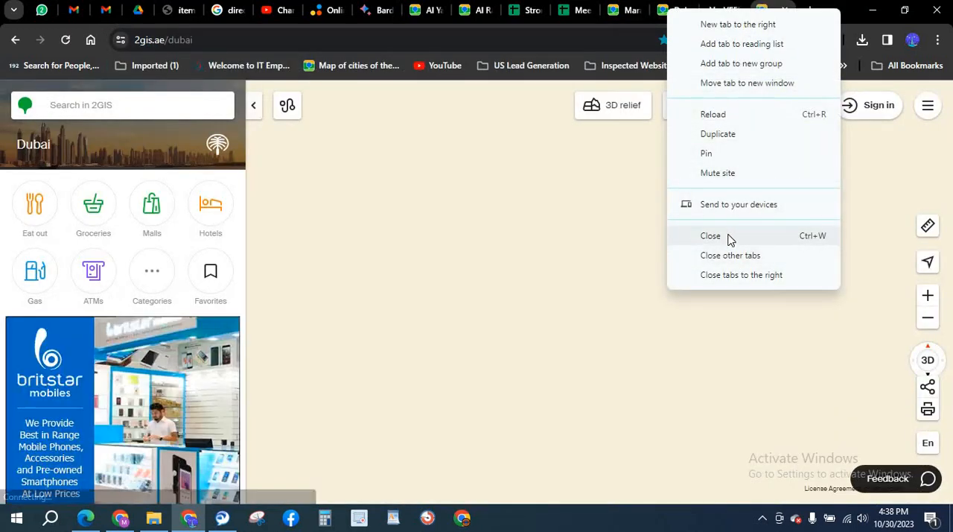
left_click(711, 235)
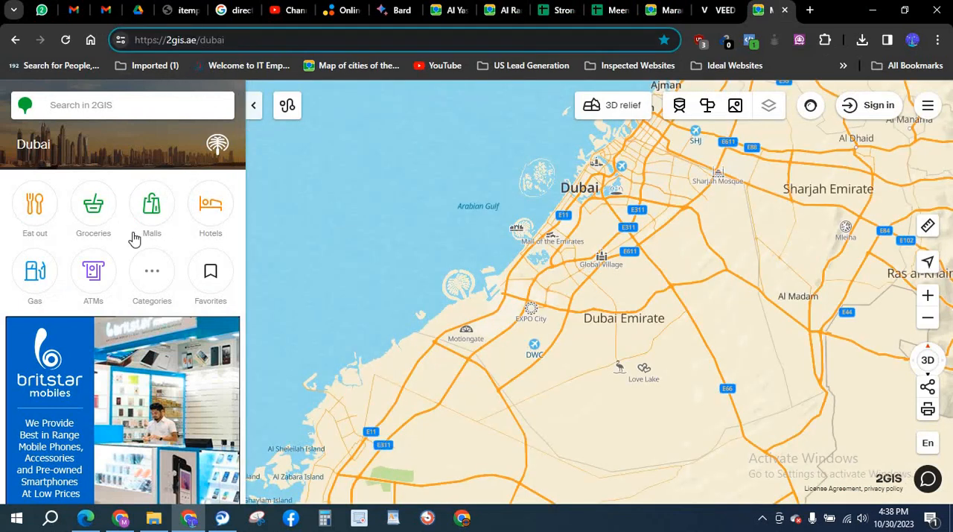
Search 2GIS for jewellers and pan the map from Sharjah back over Dubai.
left_click(110, 105)
type("i")
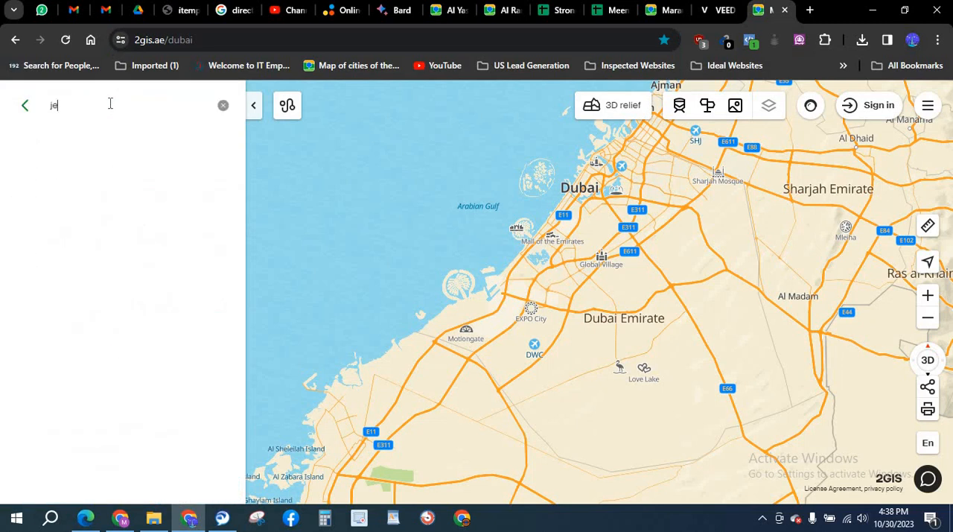
type("wellers")
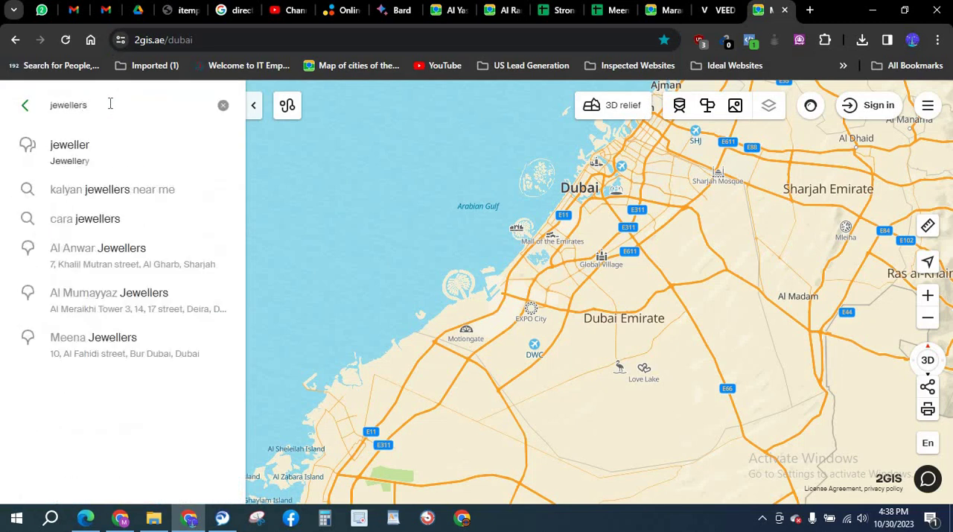
key("Return")
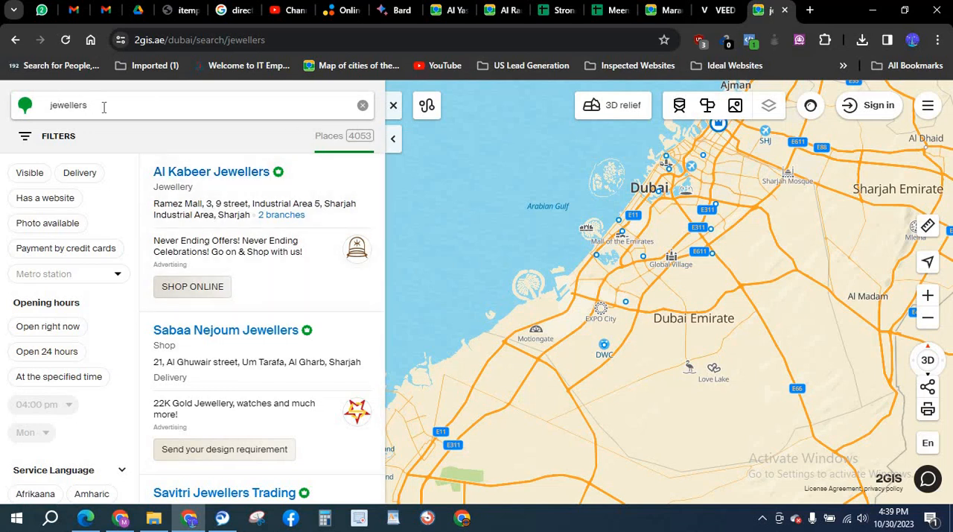
double_click(67, 105)
key("Return")
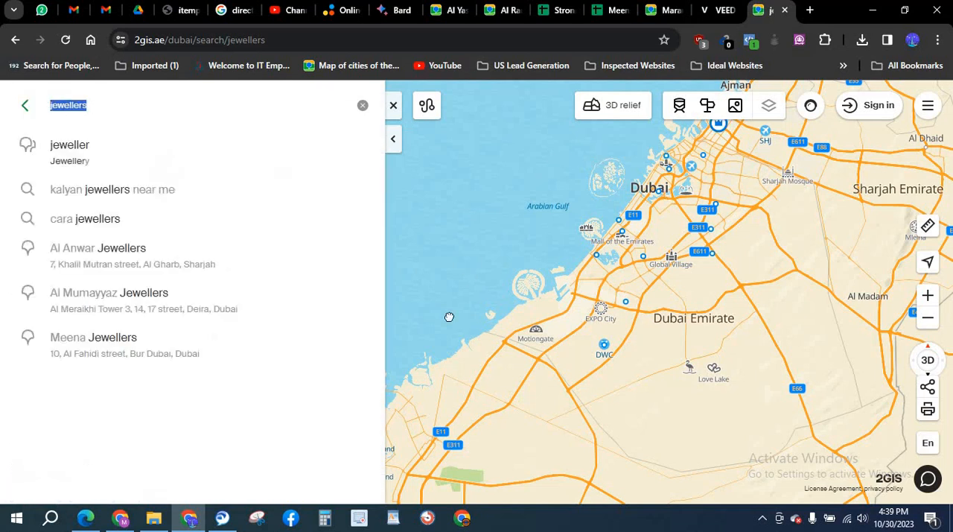
left_click_drag(559, 160, 415, 446)
left_click_drag(596, 246, 636, 151)
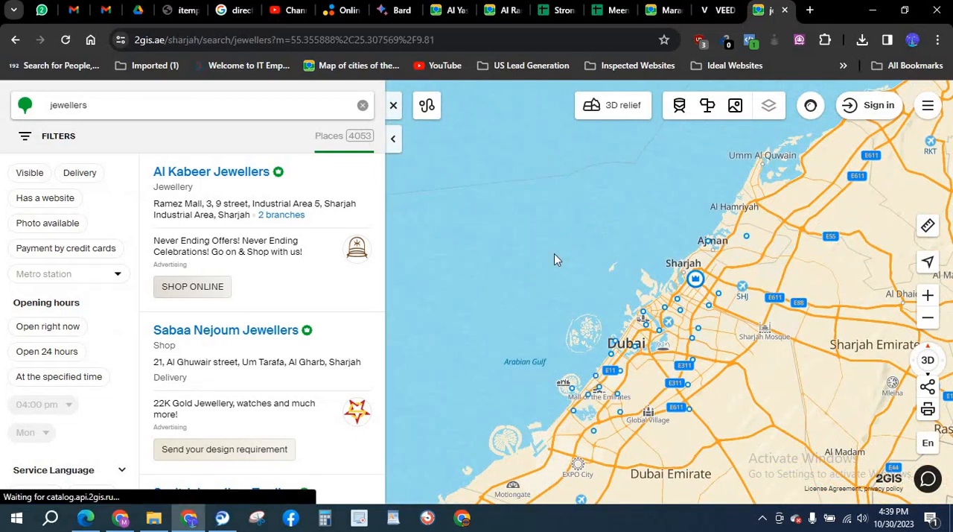
mouse_move(591, 253)
left_mouse_down()
mouse_move(503, 160)
mouse_move(502, 146)
left_mouse_up()
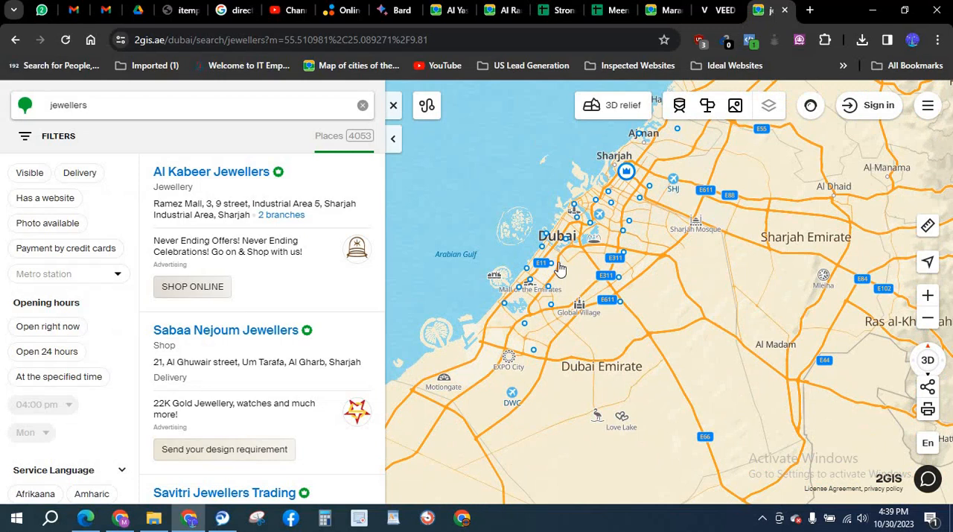
scroll(560, 268, "up", 3)
Search for restaurants and pan the map over Ras Al Khor and International City.
double_click(67, 104)
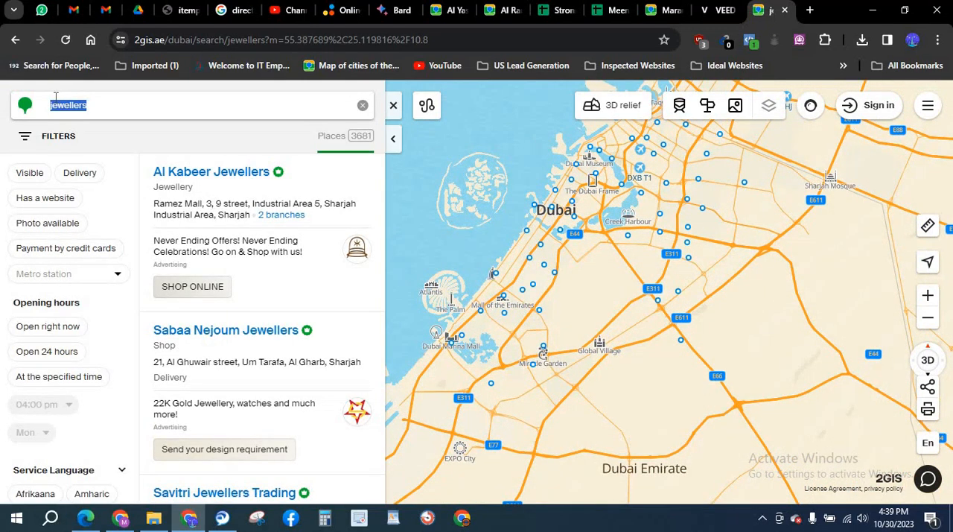
type("restuar")
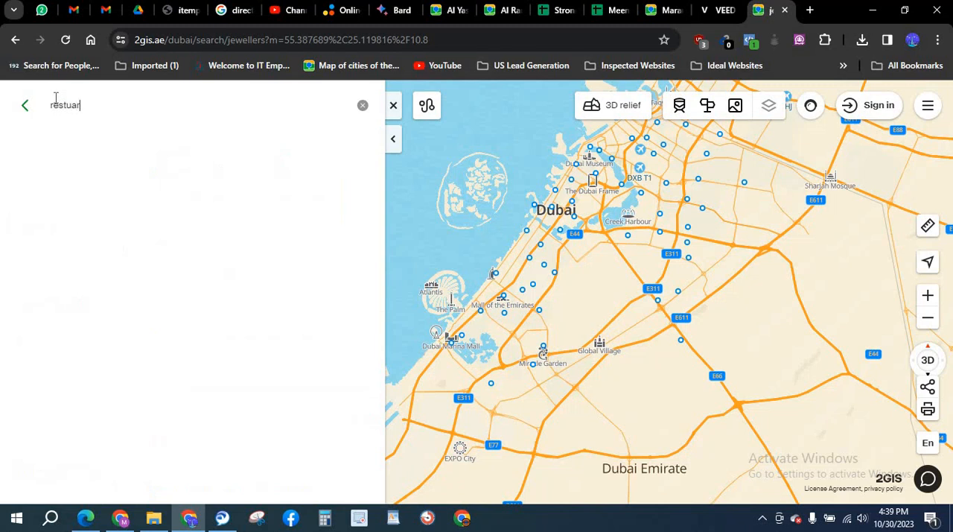
type("ae")
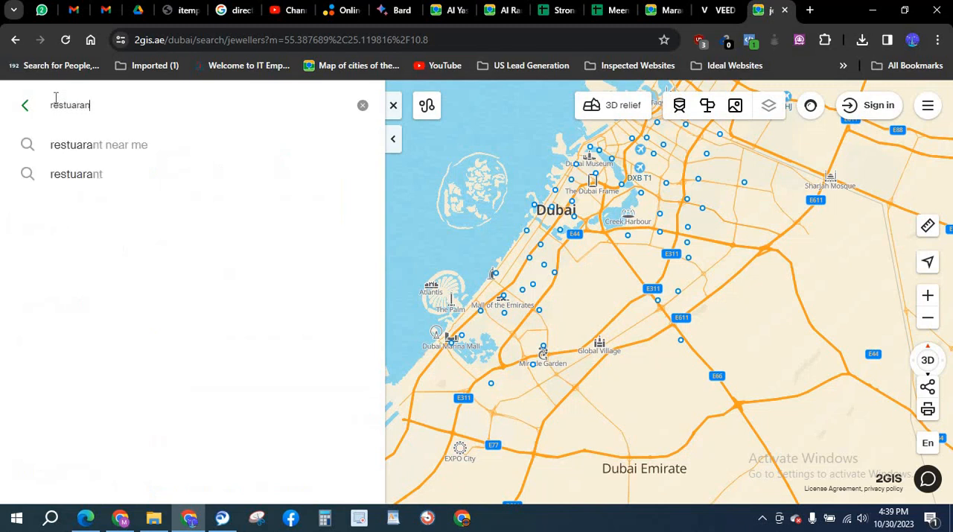
key("Return")
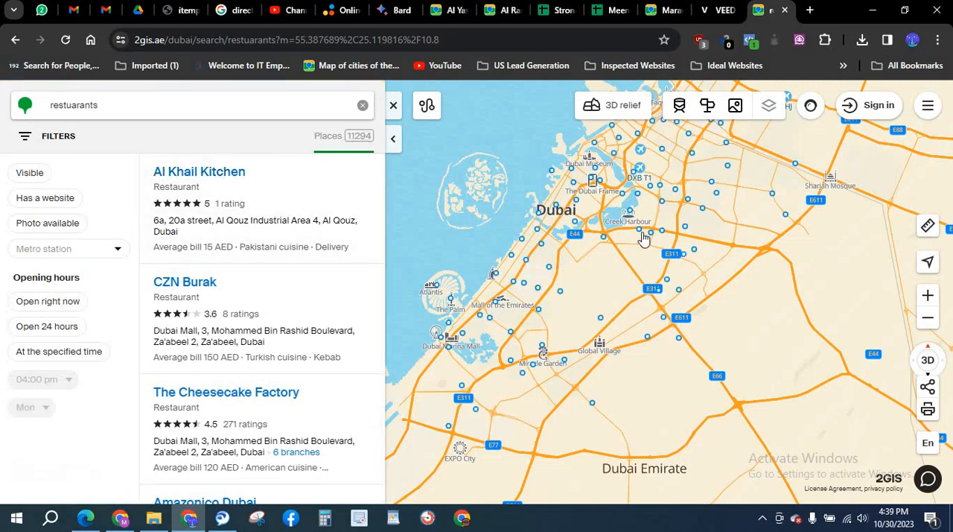
scroll(610, 244, "up", 4)
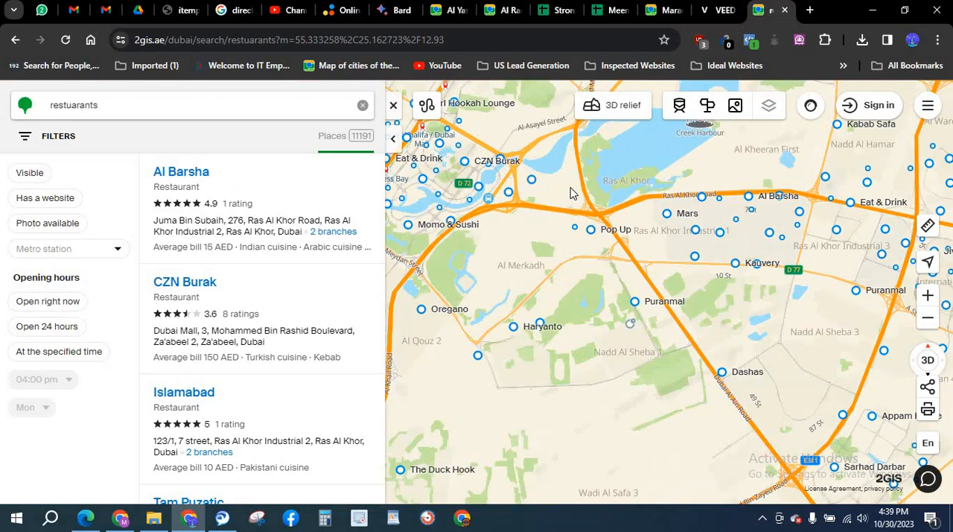
left_click_drag(815, 257, 479, 230)
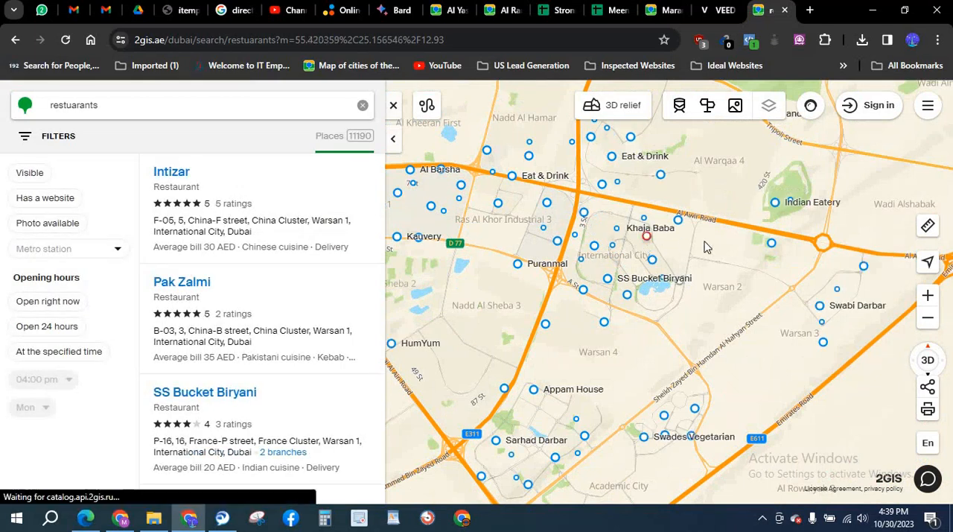
mouse_move(706, 245)
left_mouse_down()
mouse_move(635, 190)
mouse_move(688, 197)
left_mouse_up()
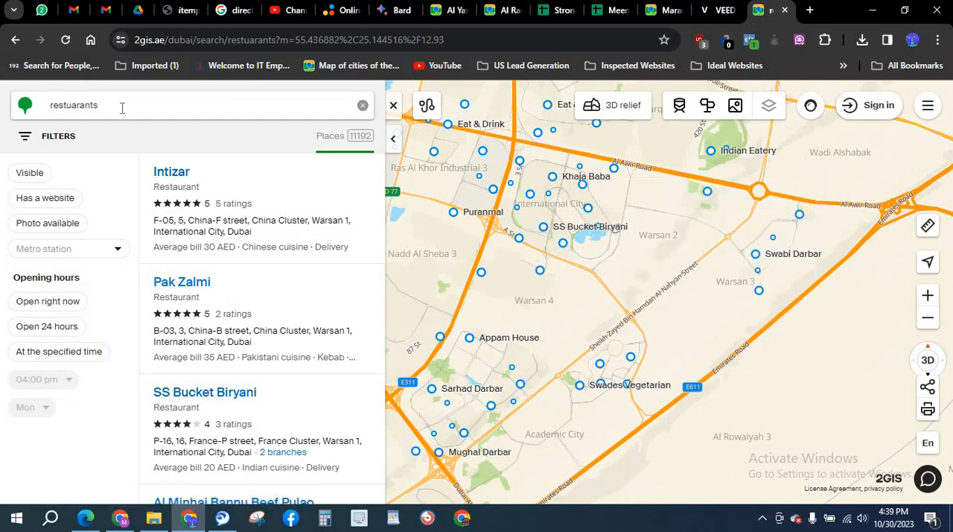
left_click_drag(121, 108, 6, 113)
type("i")
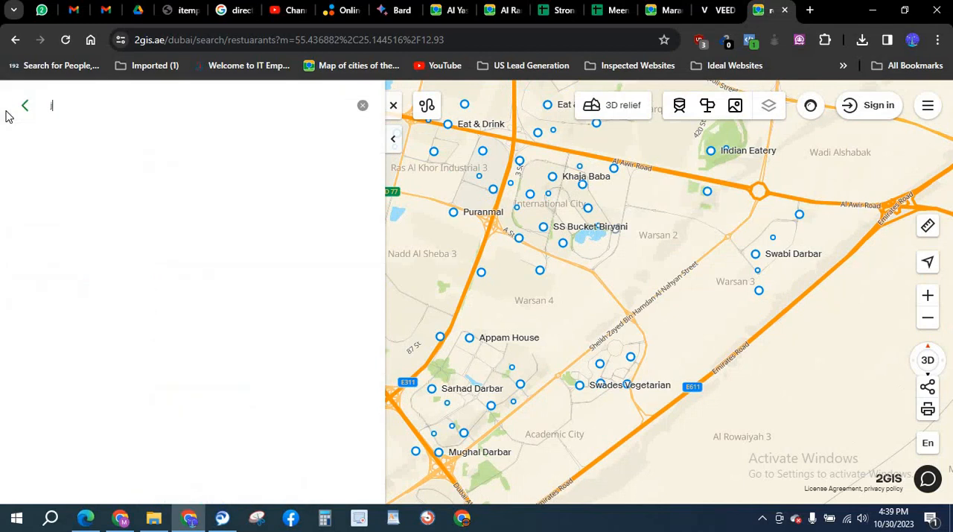
type("llers")
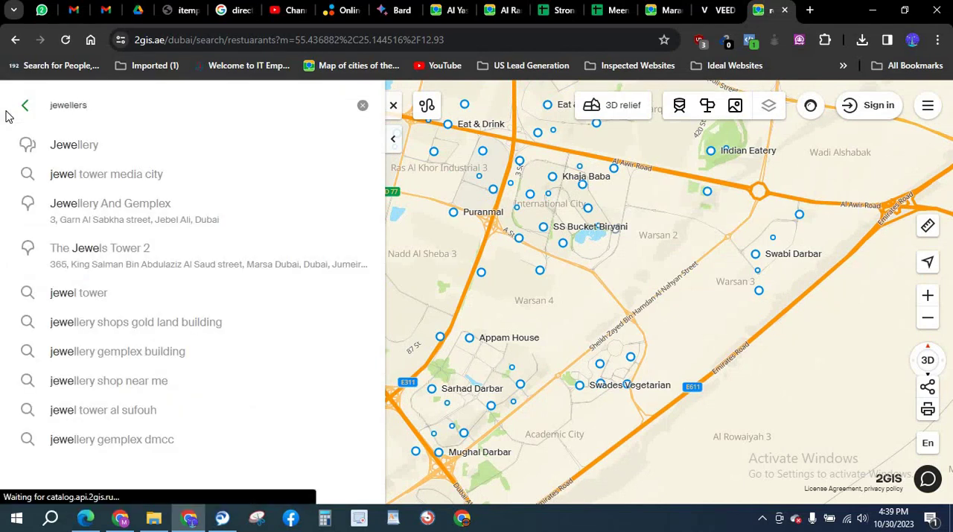
Search jewellers again, pan to Jebel Ali with a 3D tilt, and open Malabar Gold & Diamonds' card.
key("Return")
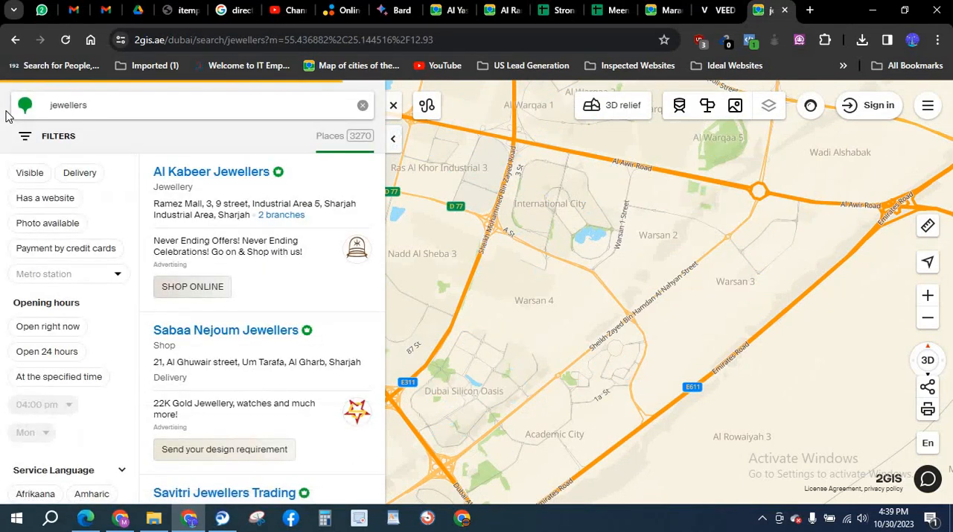
scroll(611, 342, "down", 3)
scroll(581, 312, "down", 3)
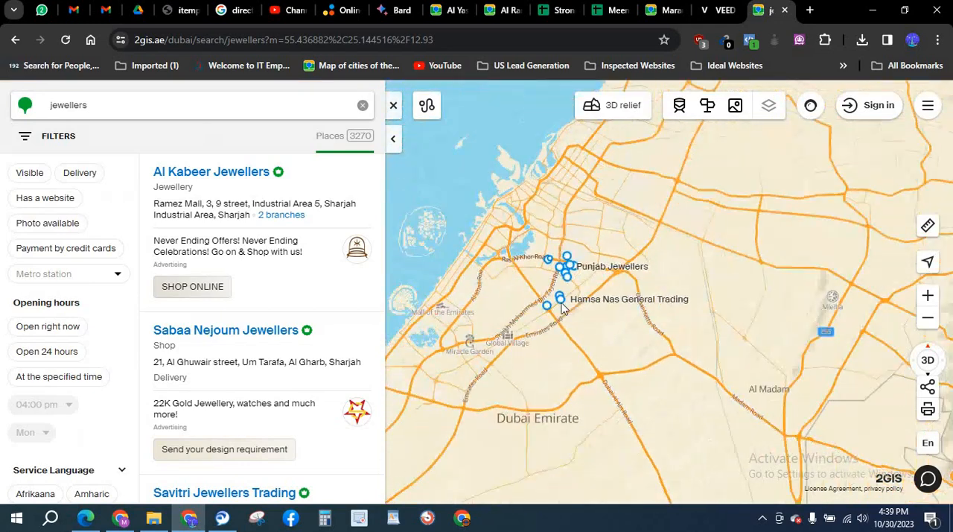
scroll(610, 328, "up", 5)
scroll(625, 313, "up", 5)
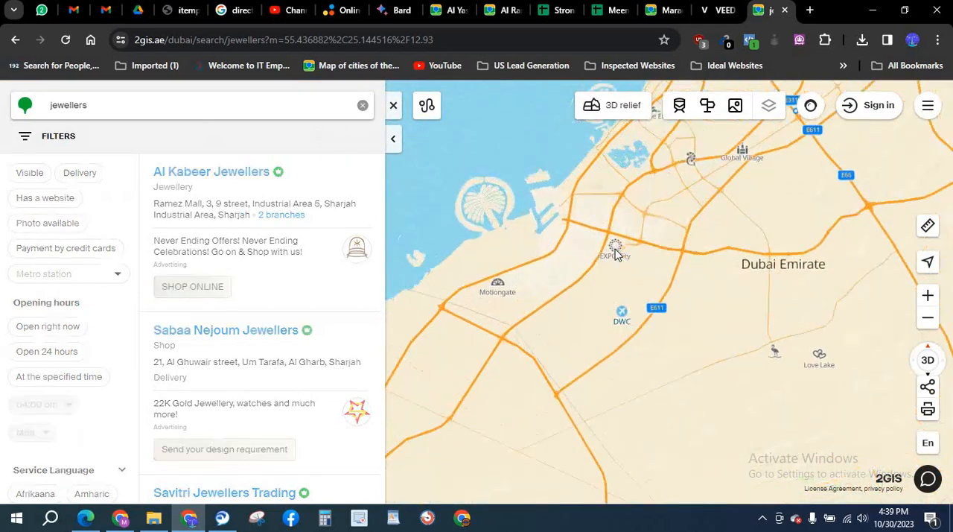
left_click_drag(641, 293, 521, 417)
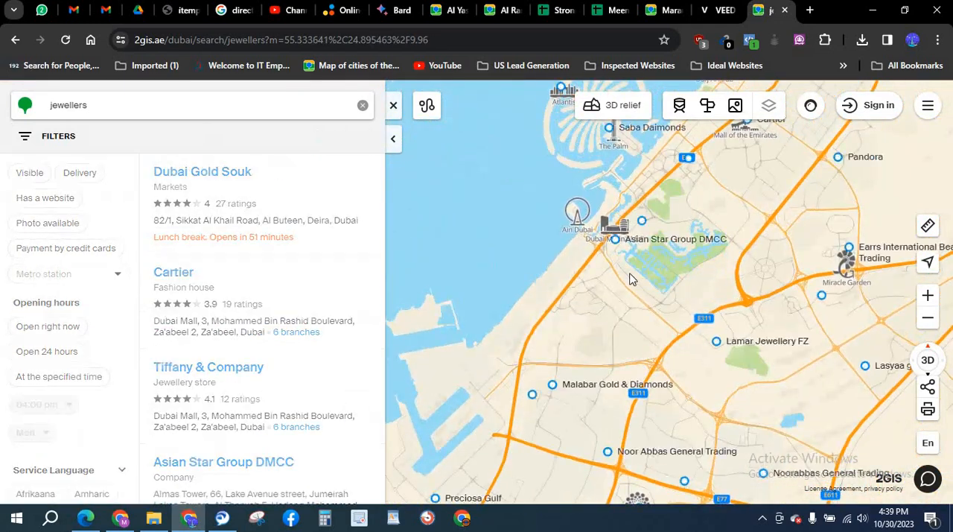
scroll(605, 348, "up", 3)
scroll(596, 335, "up", 3)
left_click_drag(592, 330, 582, 393)
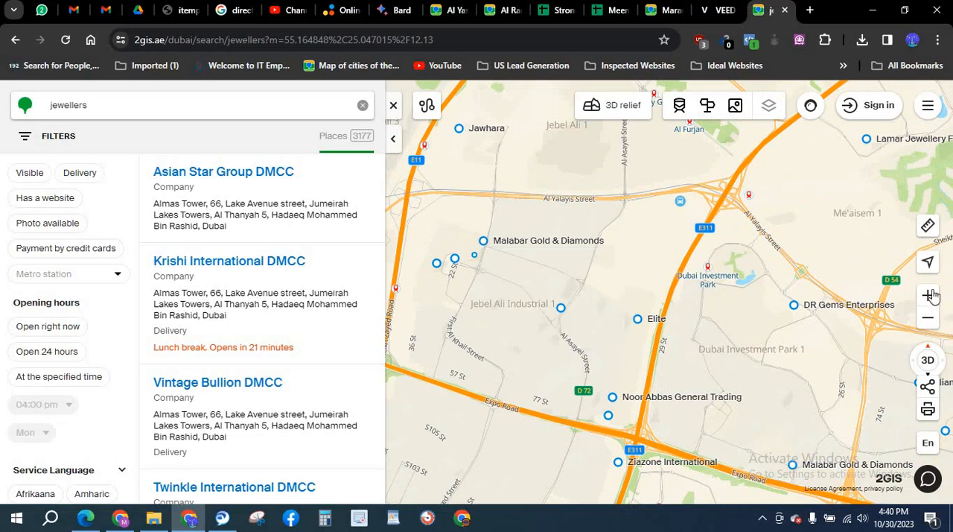
left_click(928, 361)
scroll(707, 343, "up", 5)
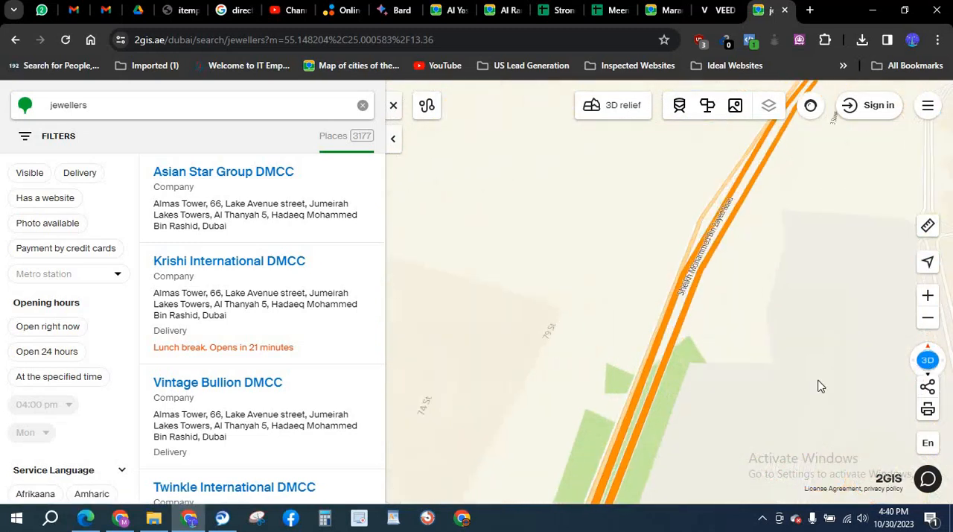
scroll(647, 362, "down", 5)
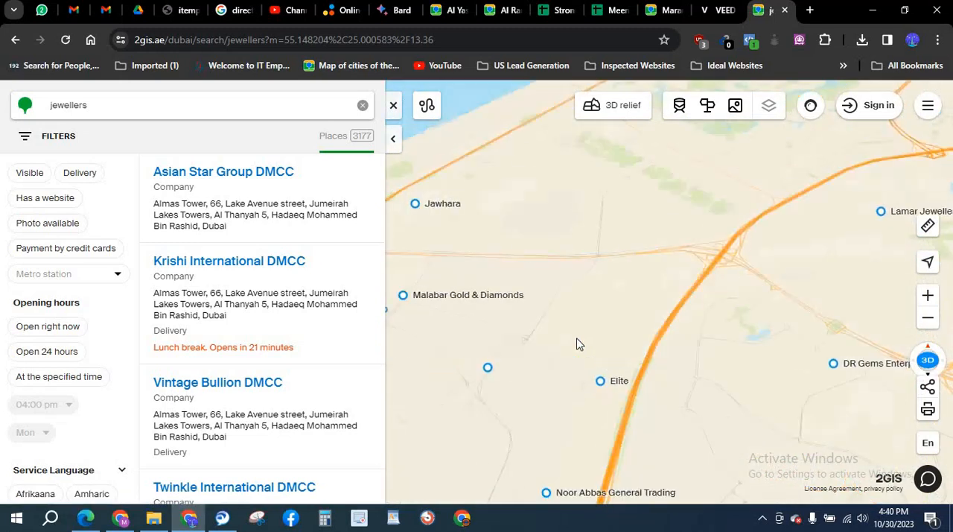
mouse_move(647, 320)
left_mouse_down()
mouse_move(630, 230)
mouse_move(599, 305)
left_mouse_up()
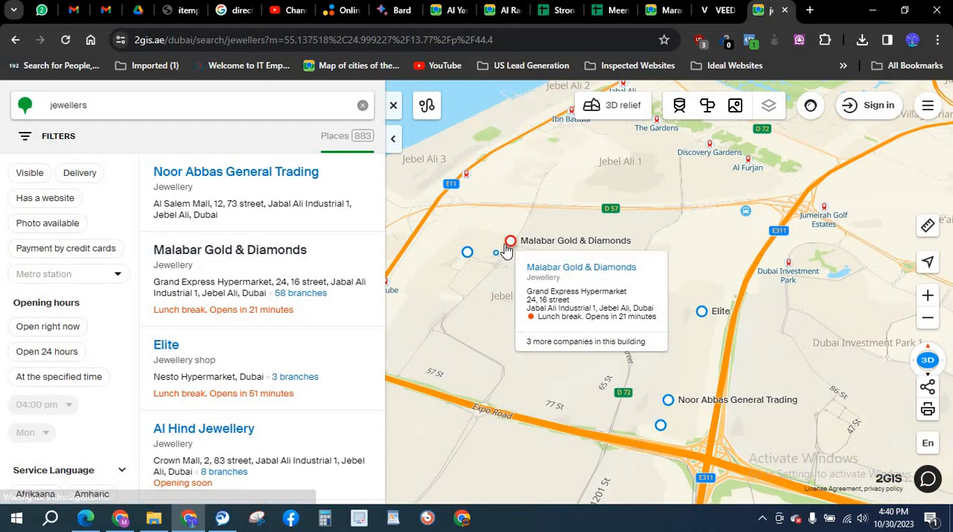
left_click(511, 241)
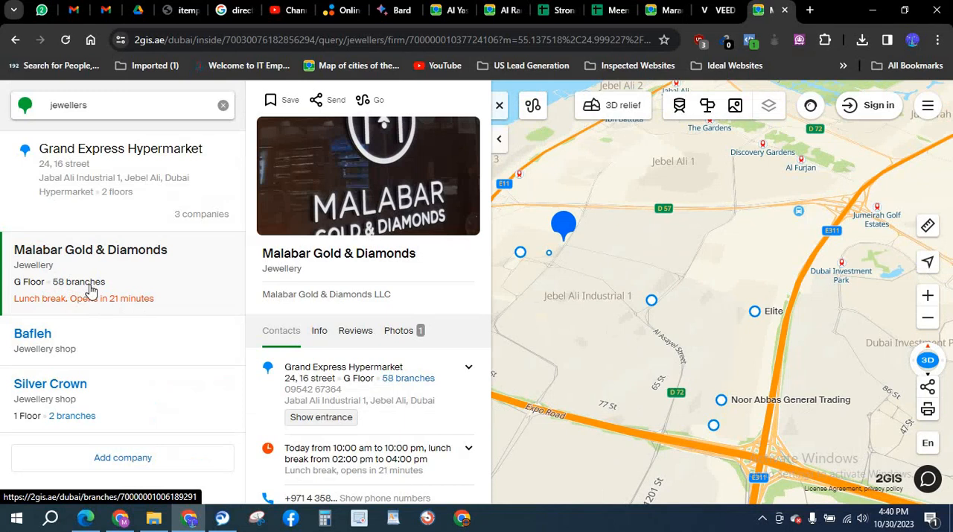
left_click(521, 255)
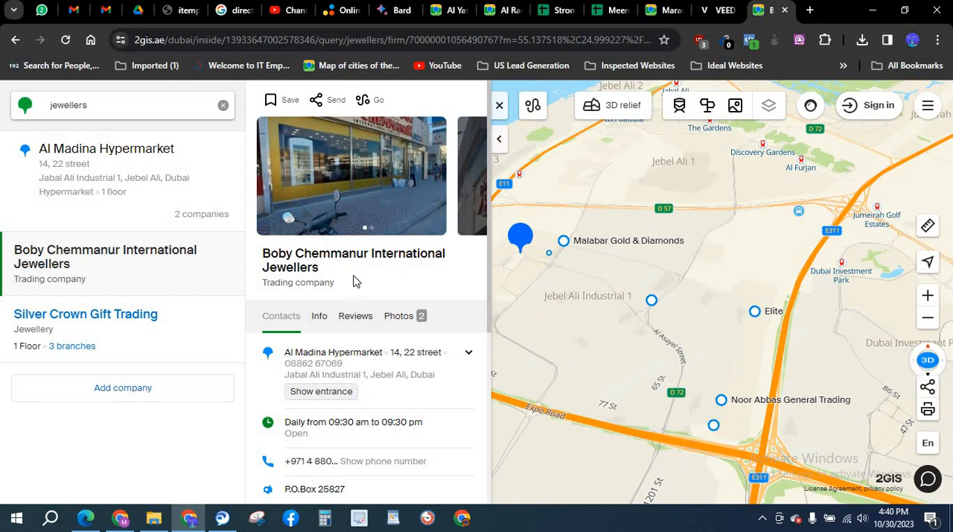
scroll(402, 380, "down", 5)
scroll(320, 335, "up", 3)
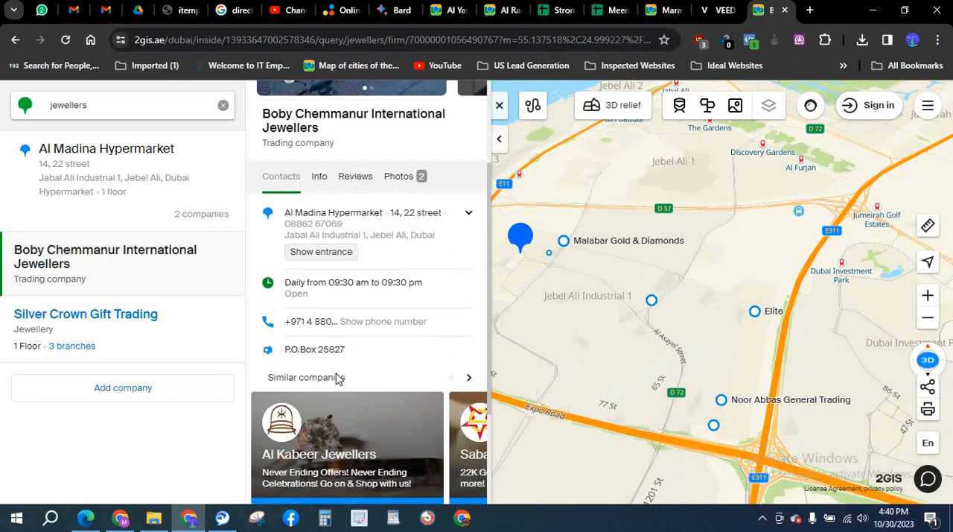
left_click(395, 322)
left_click_drag(353, 322, 304, 325)
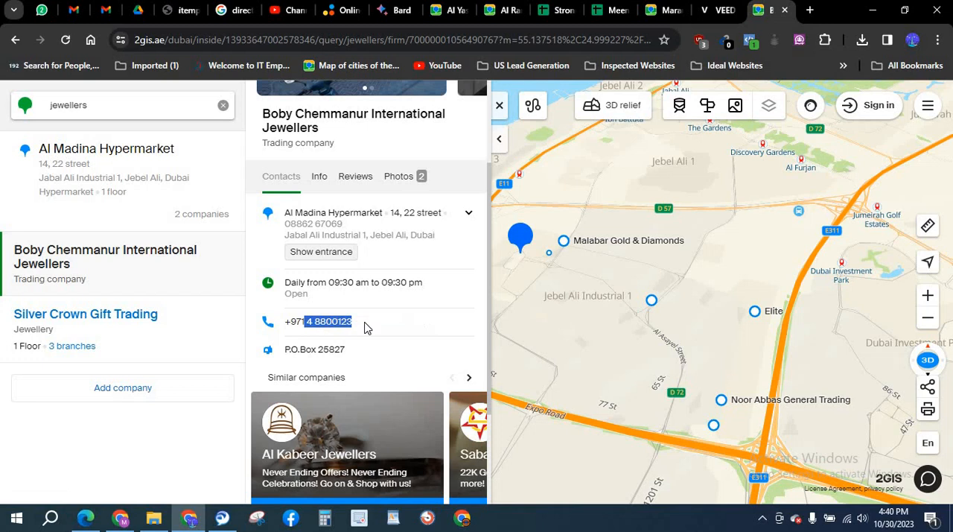
key("ctrl+t")
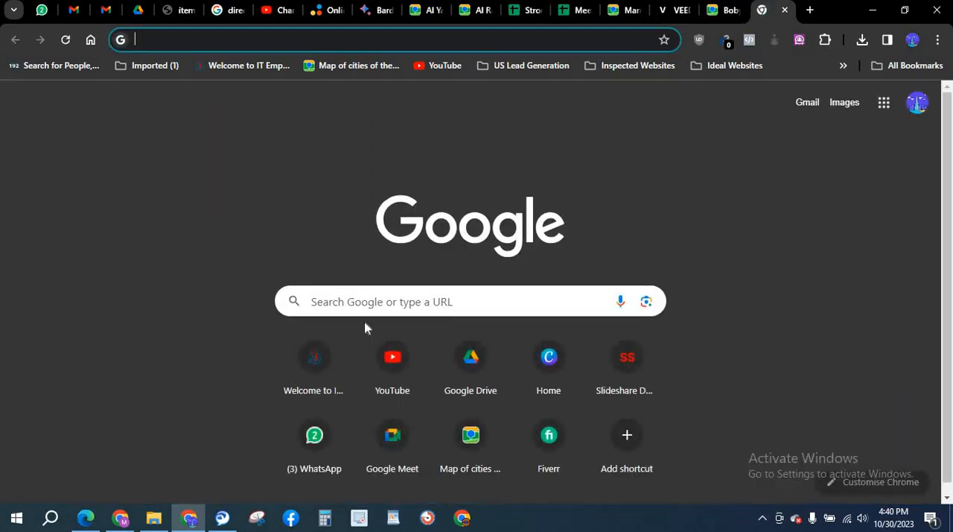
type("0")
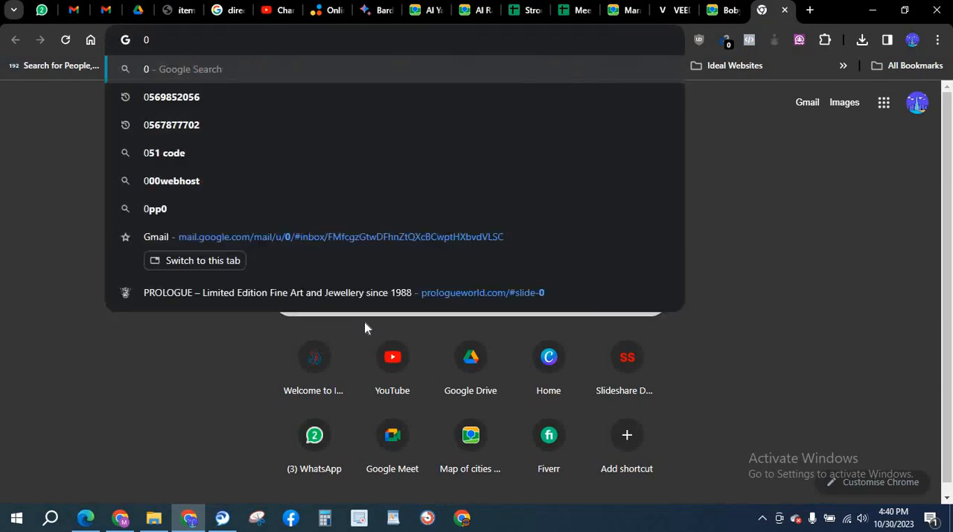
Try +971 dialling prefixes in the omnibox and delete the stray digits.
key("BackSpace")
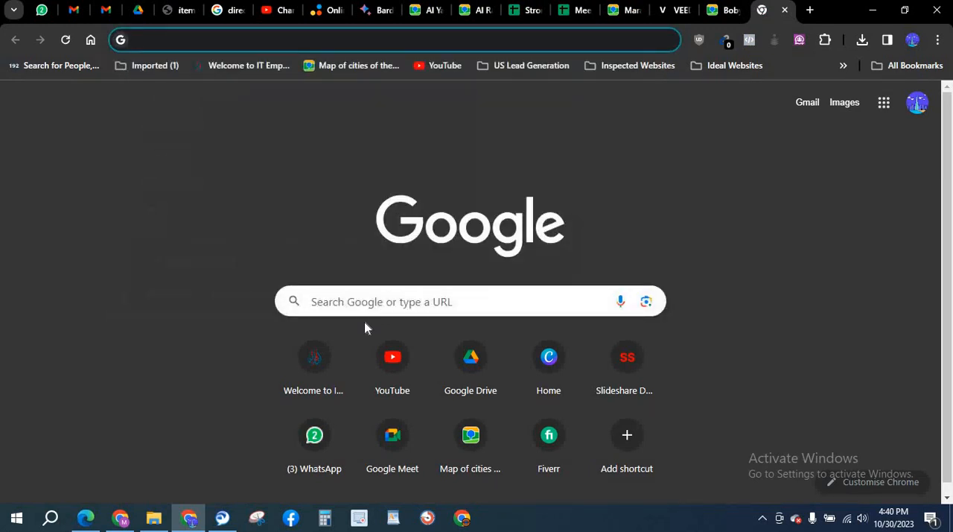
type("+971")
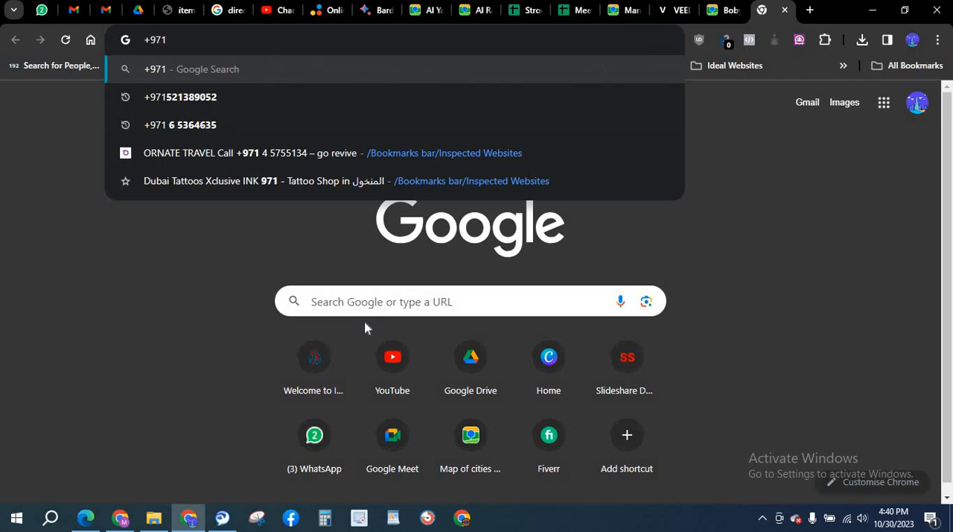
type(" 4")
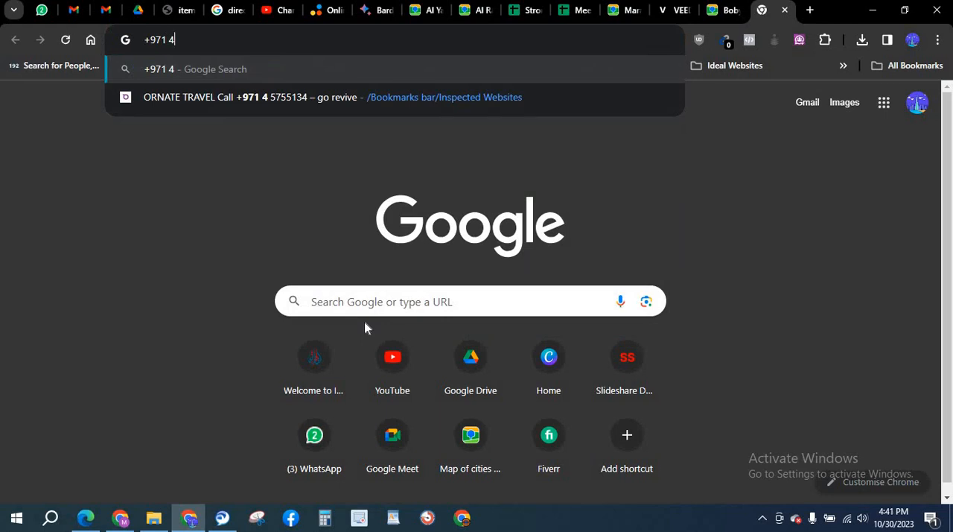
key("BackSpace")
type("5")
key("BackSpace")
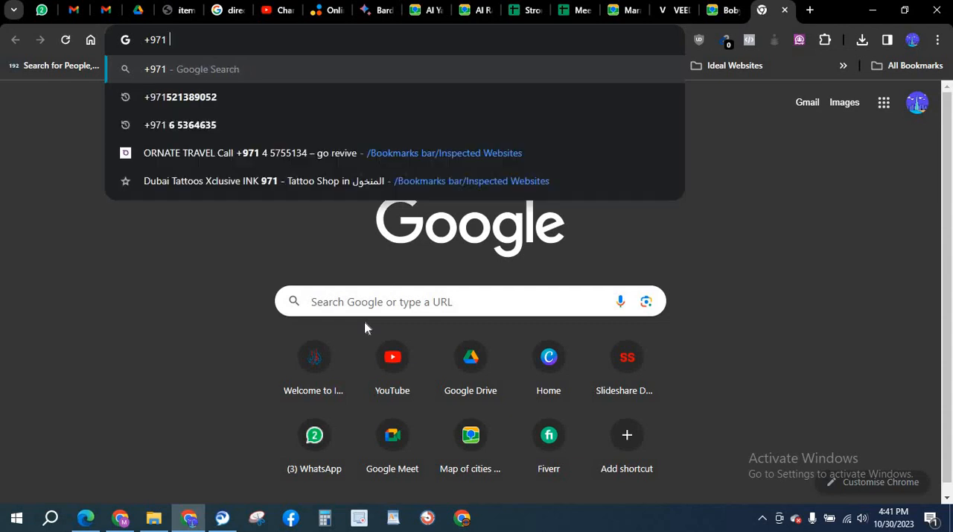
type("6")
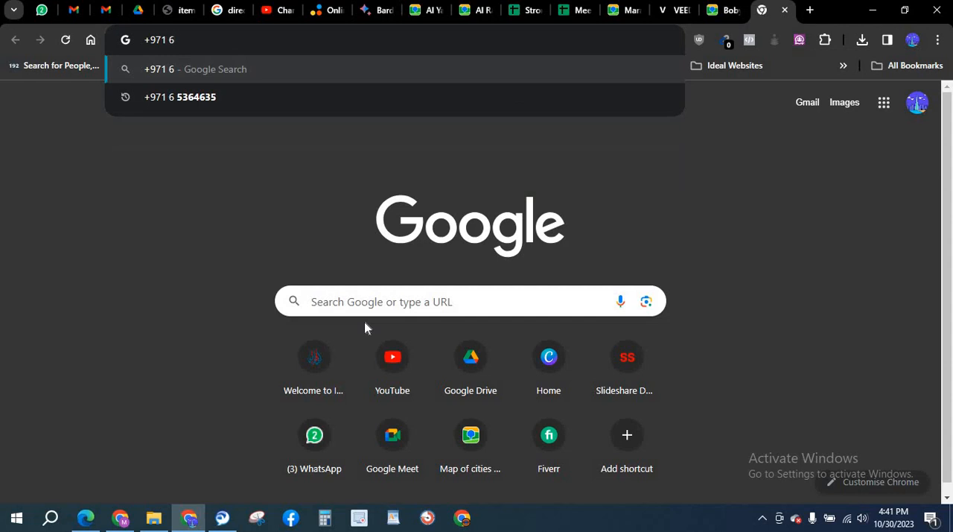
key("ctrl+shift+Tab")
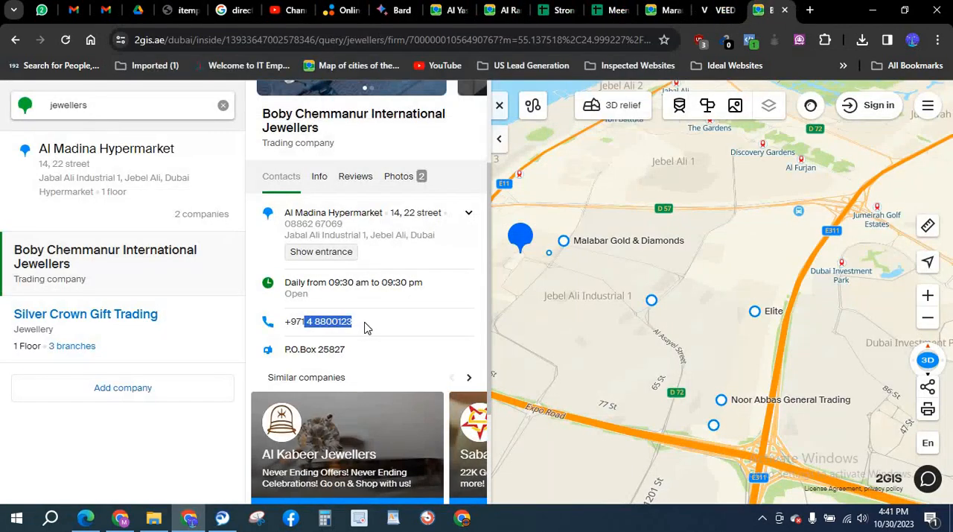
left_click(222, 518)
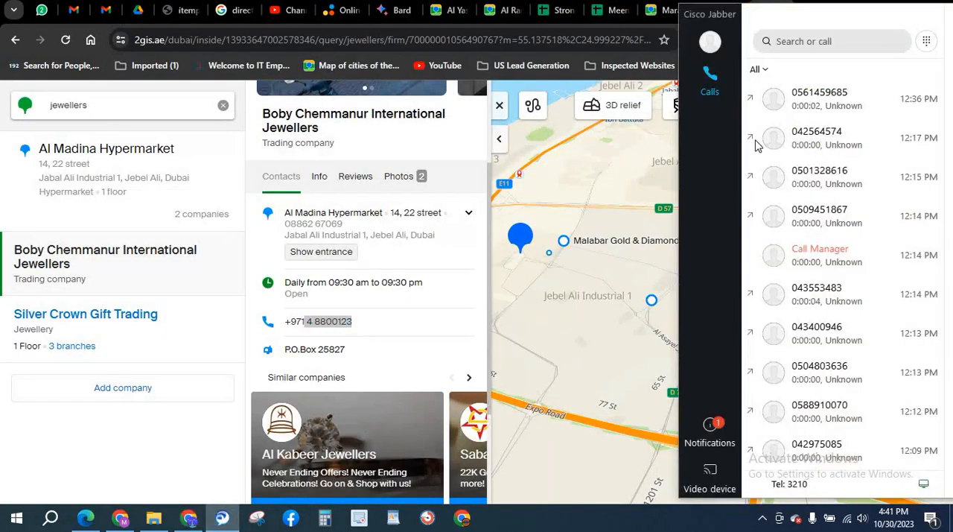
left_click(819, 42)
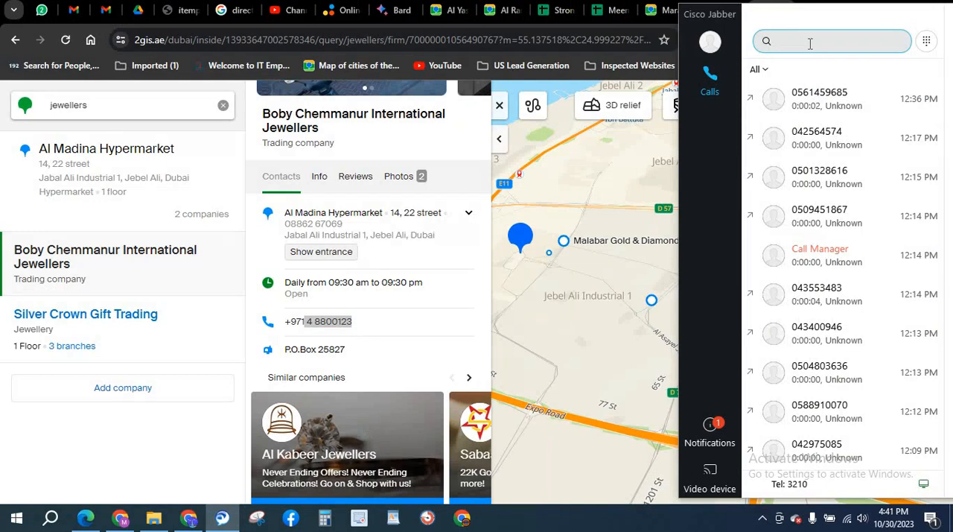
key("Return")
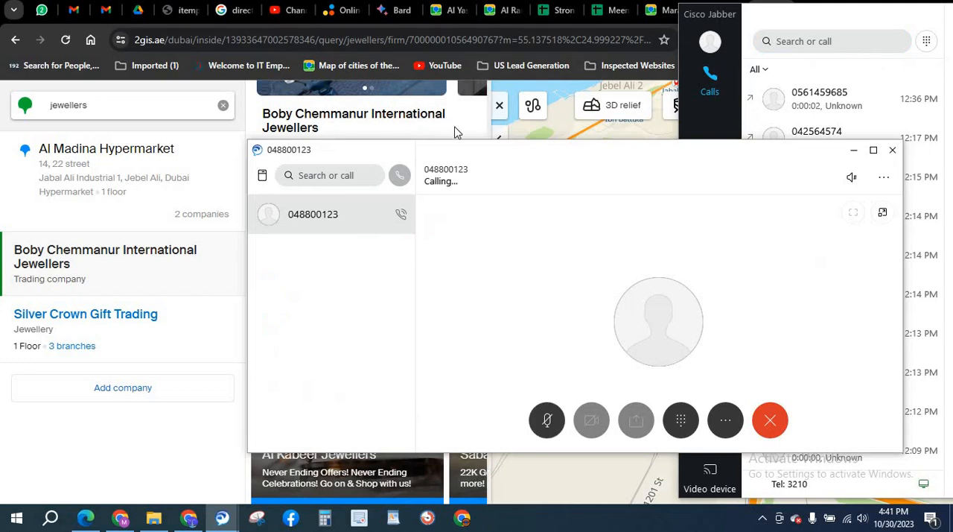
left_click(607, 10)
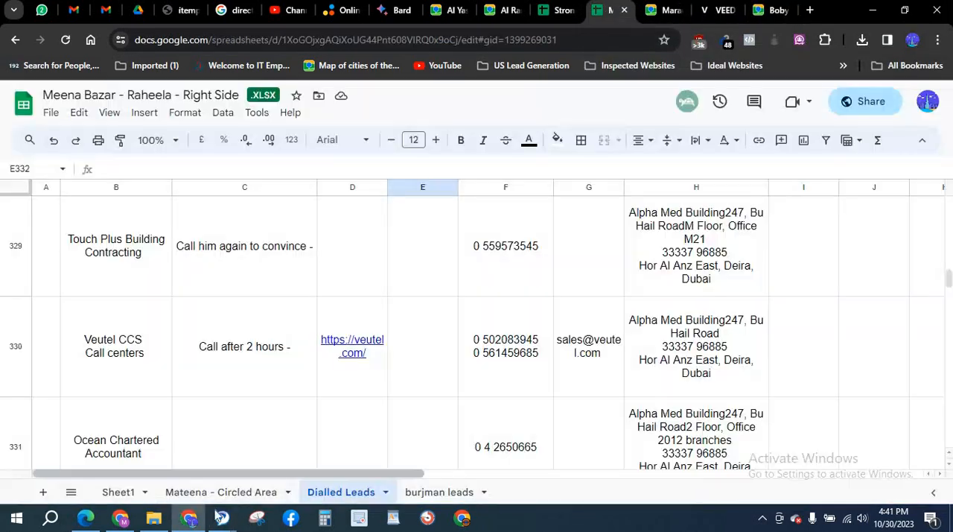
mouse_move(222, 517)
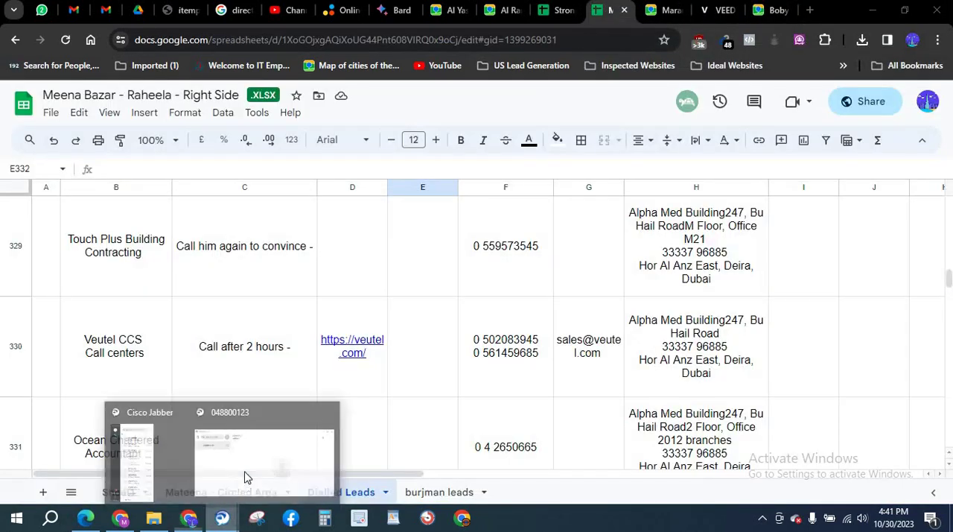
left_click(248, 461)
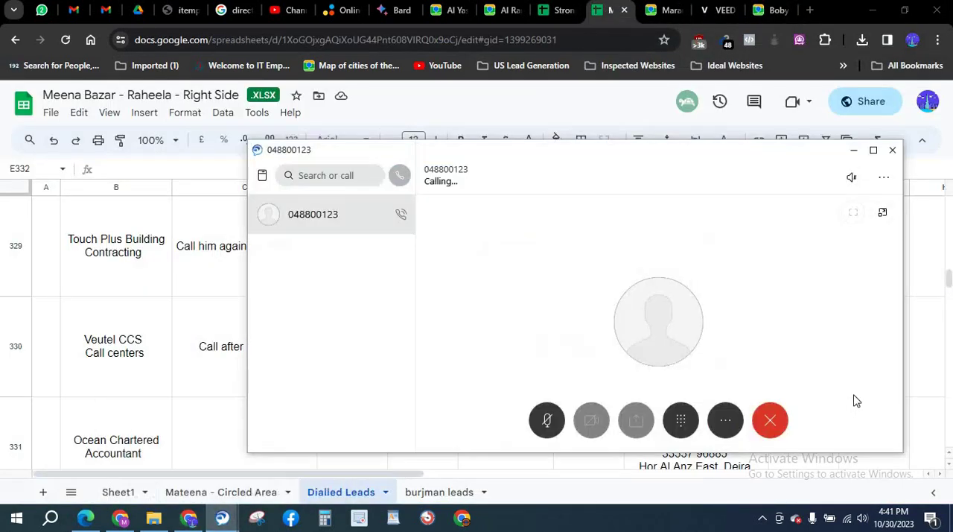
left_click(770, 419)
left_click(425, 281)
scroll(422, 281, "down", 3)
scroll(422, 282, "down", 2)
scroll(422, 281, "up", 5)
scroll(422, 282, "up", 5)
scroll(422, 281, "up", 3)
scroll(423, 282, "down", 3)
scroll(422, 282, "up", 3)
scroll(422, 282, "up", 3)
scroll(422, 281, "up", 3)
scroll(423, 282, "down", 3)
scroll(422, 281, "down", 5)
scroll(403, 298, "down", 8)
scroll(388, 304, "up", 1)
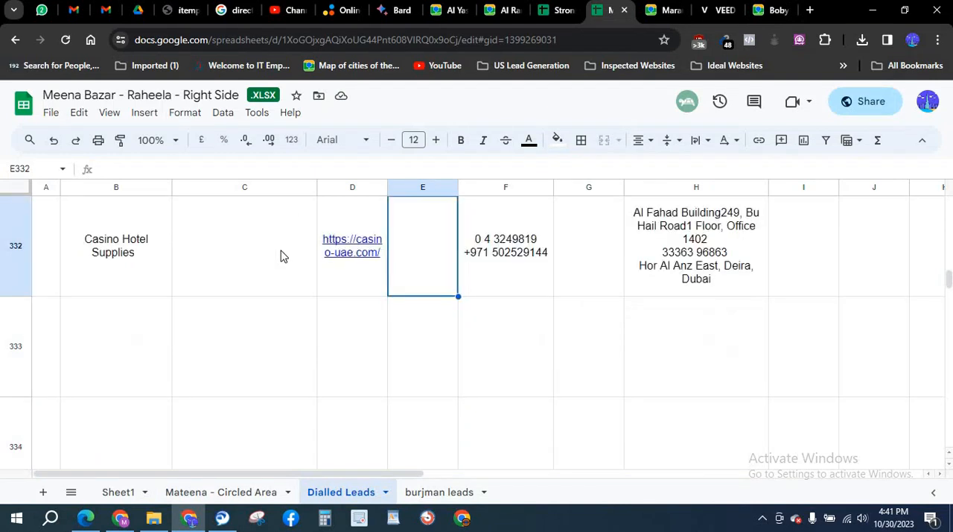
left_click(757, 11)
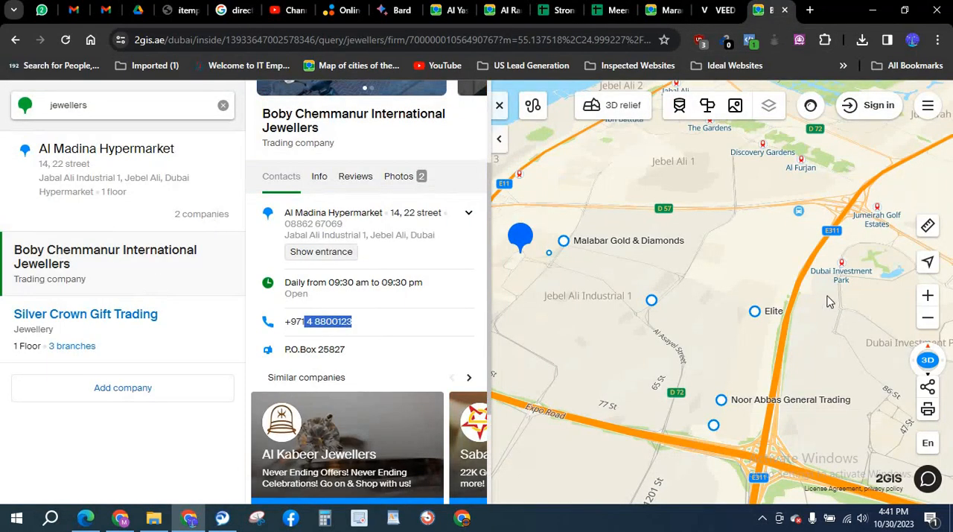
Browse the Elite and Noor Abbas listings, then open Asian Star Group DMCC's details.
left_click(755, 311)
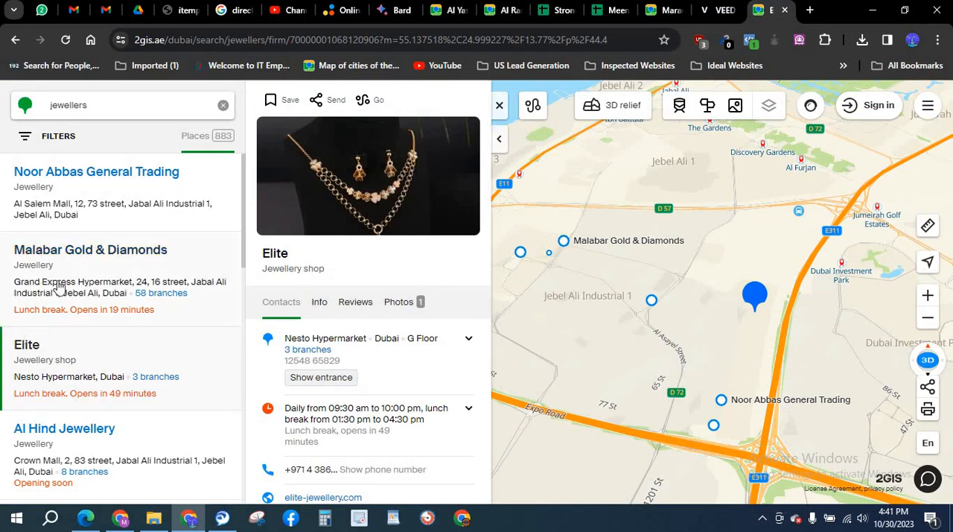
left_click(134, 219)
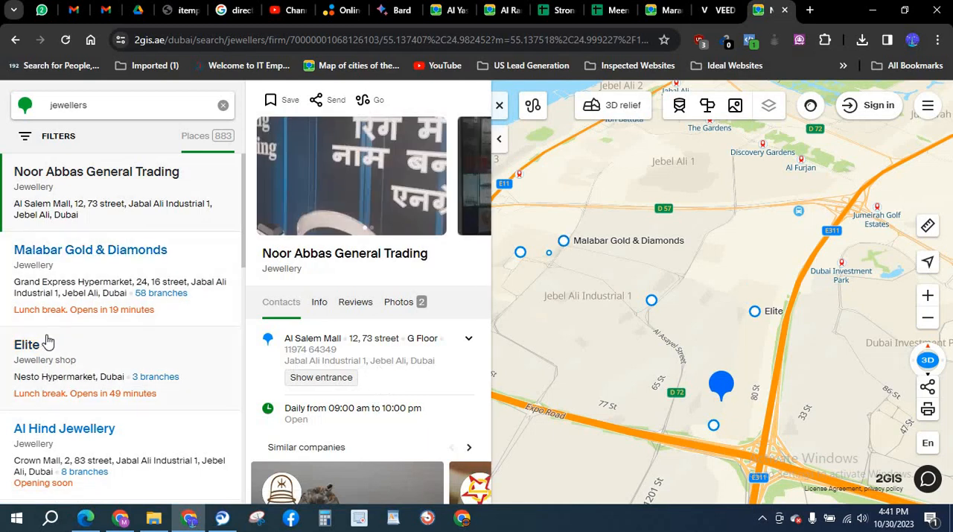
scroll(190, 316, "down", 2)
left_click(168, 425)
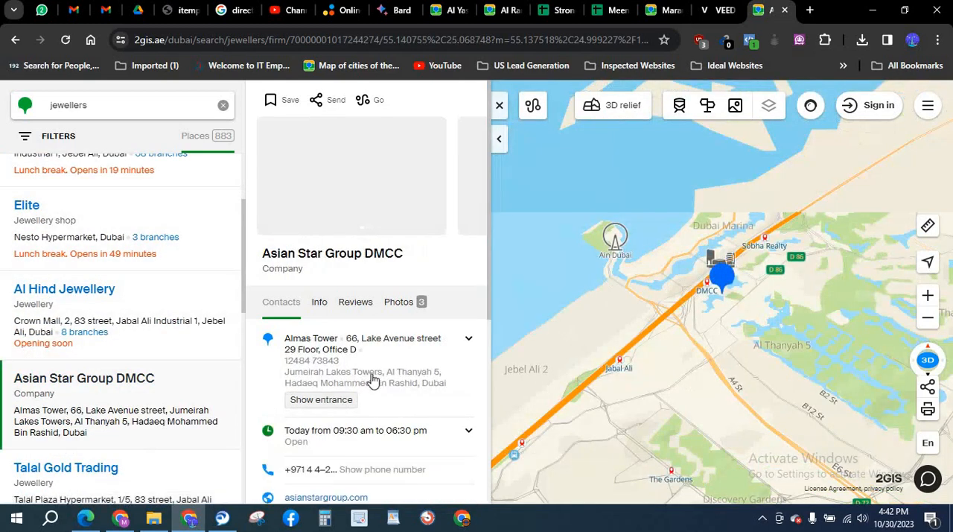
scroll(400, 437, "down", 2)
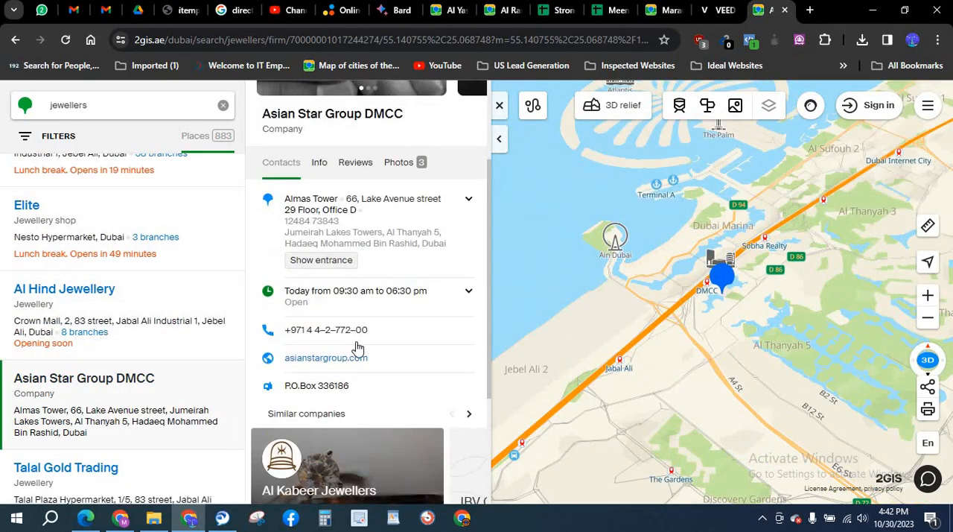
left_click_drag(372, 330, 307, 330)
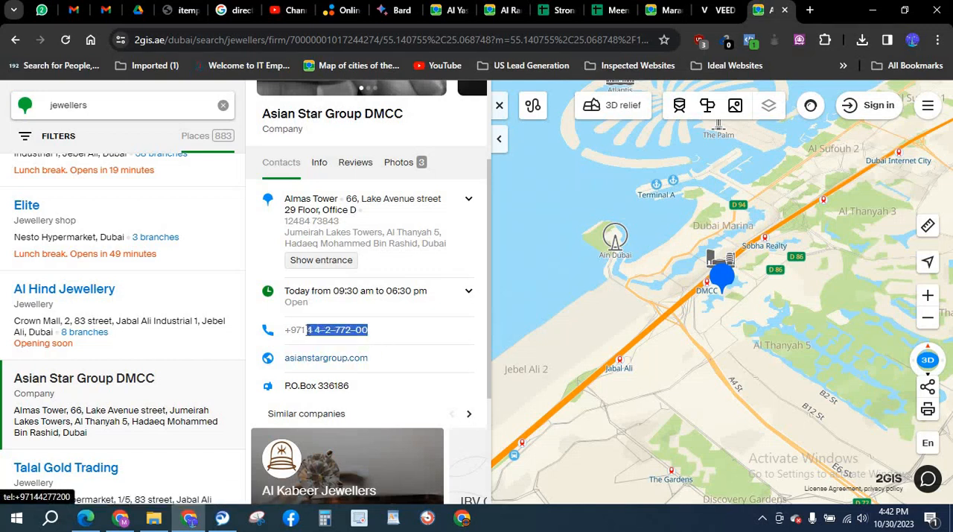
key("ctrl+c")
left_click(223, 517)
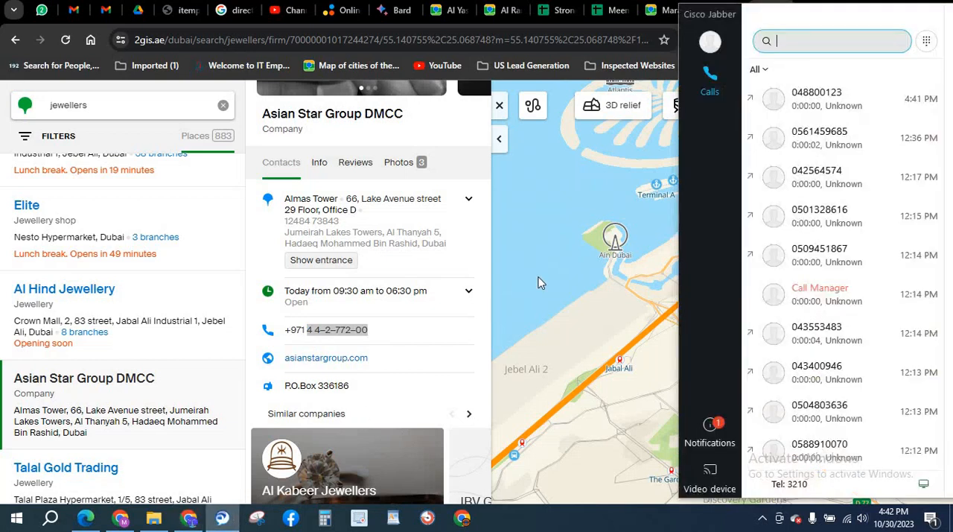
key("ctrl+v")
key("Return")
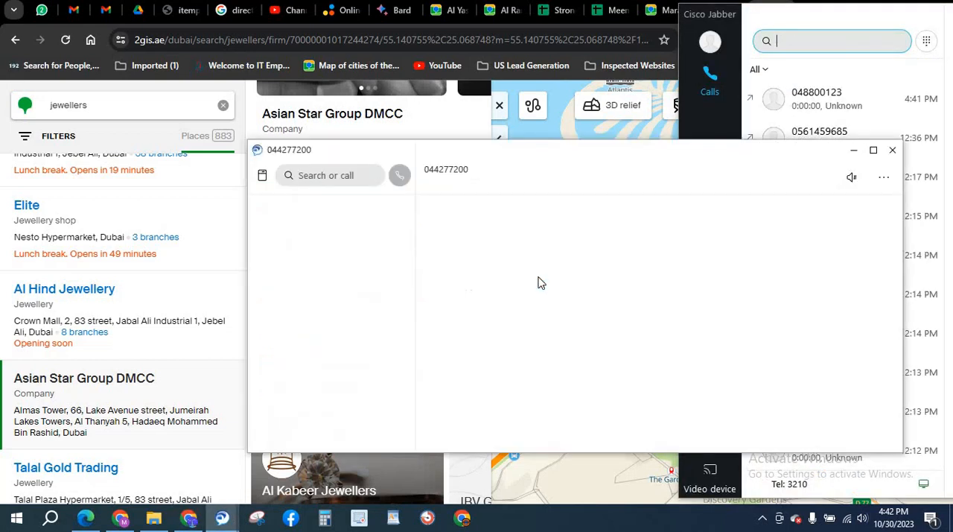
Return from the Jabber call window to the 2GIS results and open Talal Gold Trading's card.
left_click(379, 160)
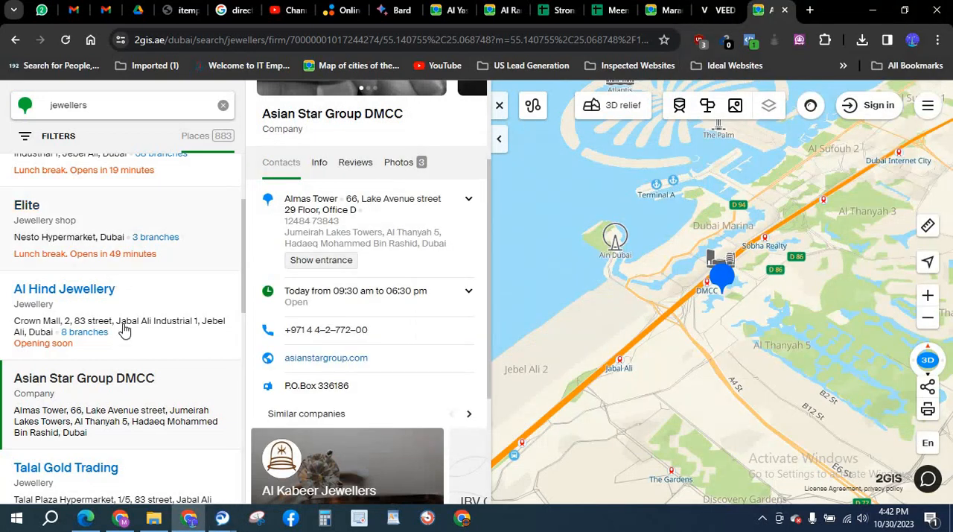
scroll(148, 335, "down", 3)
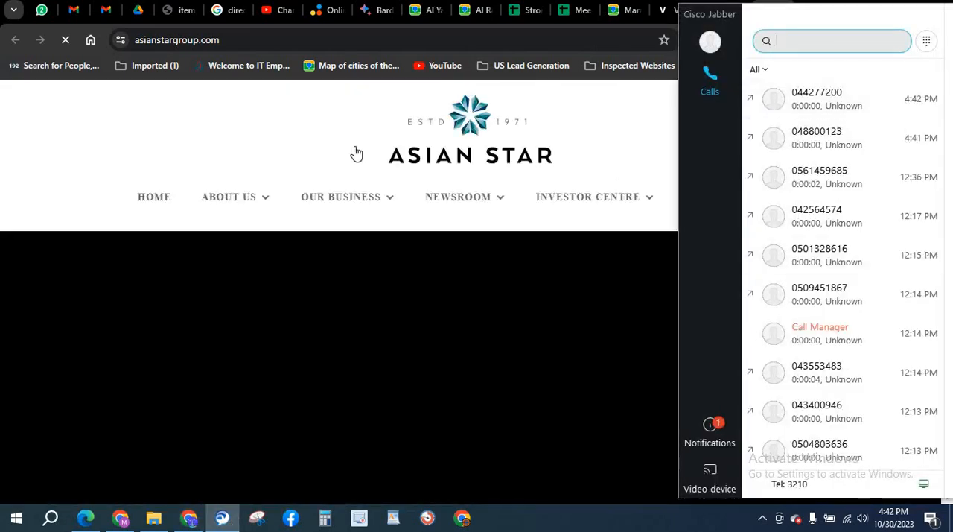
left_click(199, 152)
left_click(718, 10)
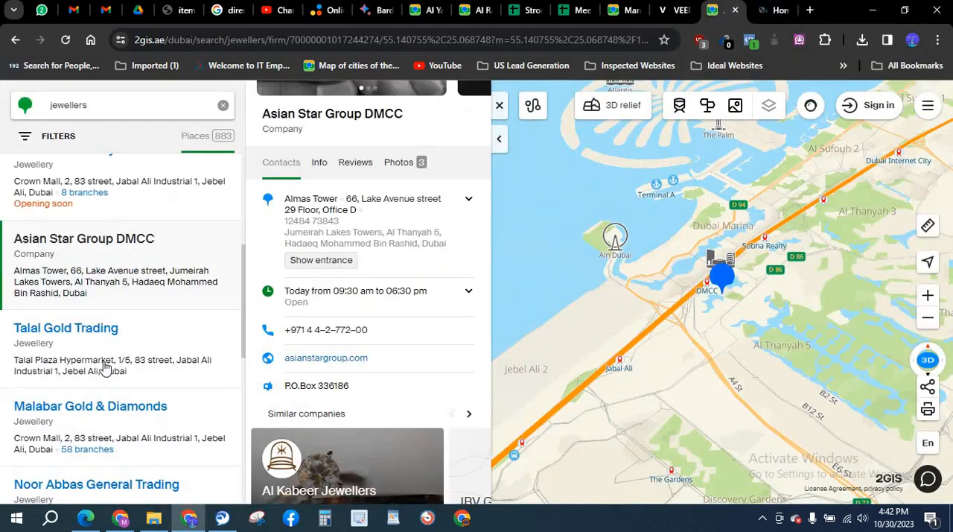
left_click(66, 327)
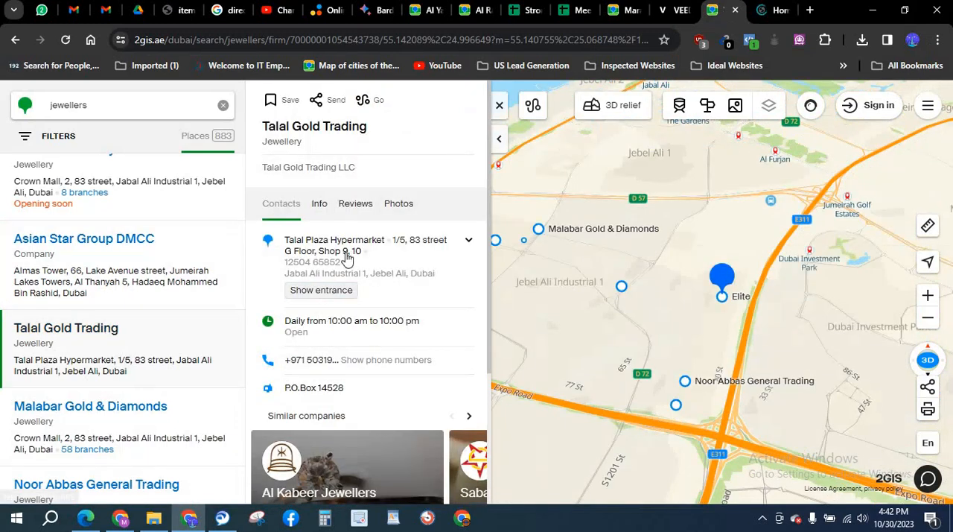
left_click(385, 360)
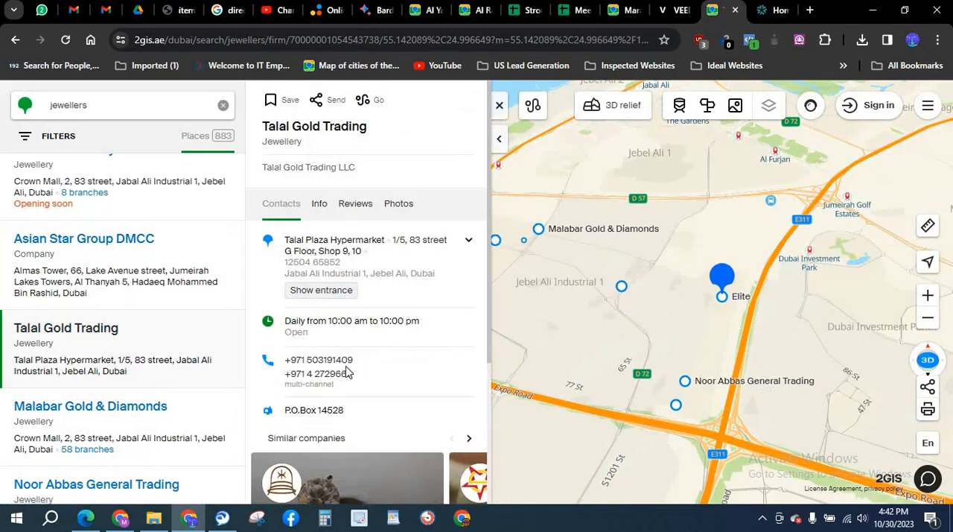
left_click_drag(353, 360, 306, 360)
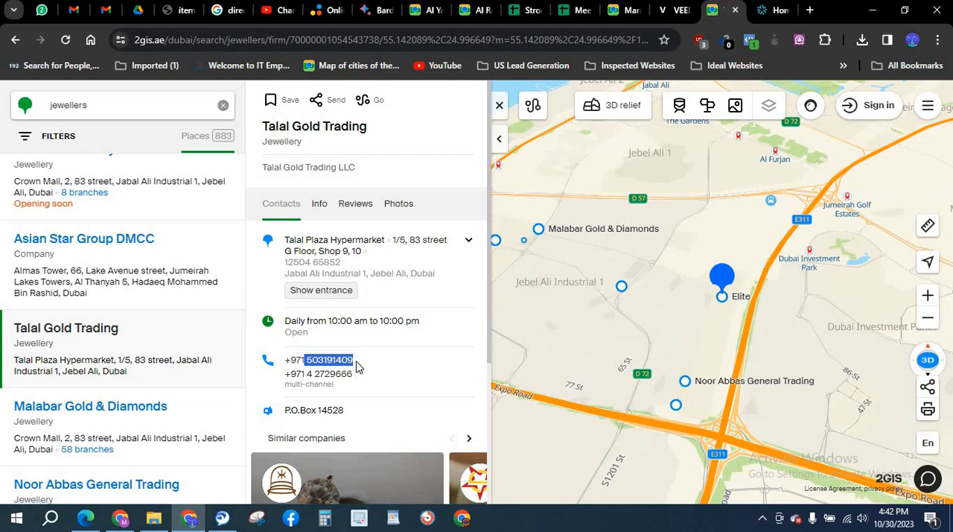
left_click(223, 517)
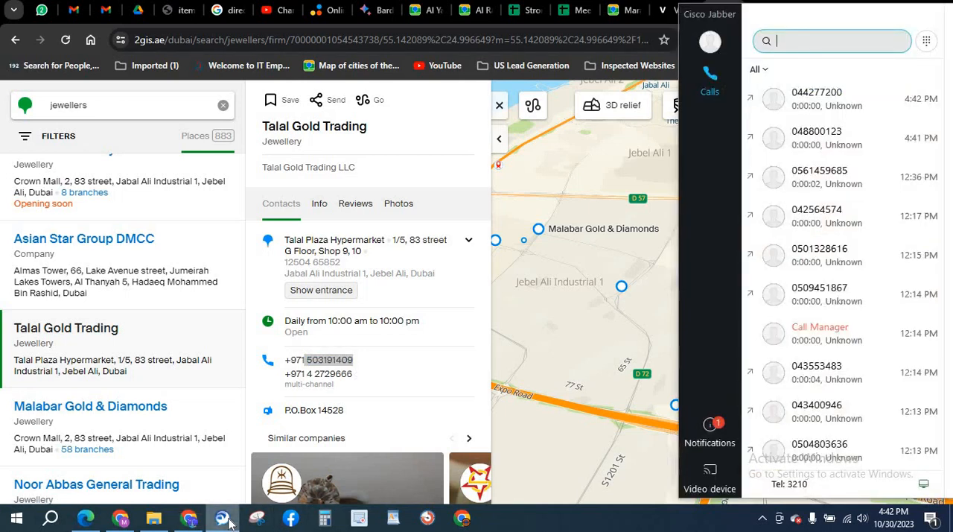
key("ctrl+v")
key("Return")
Hide the call, glance at the Asian Star website tab and return to the 2GIS listings.
left_click(414, 165)
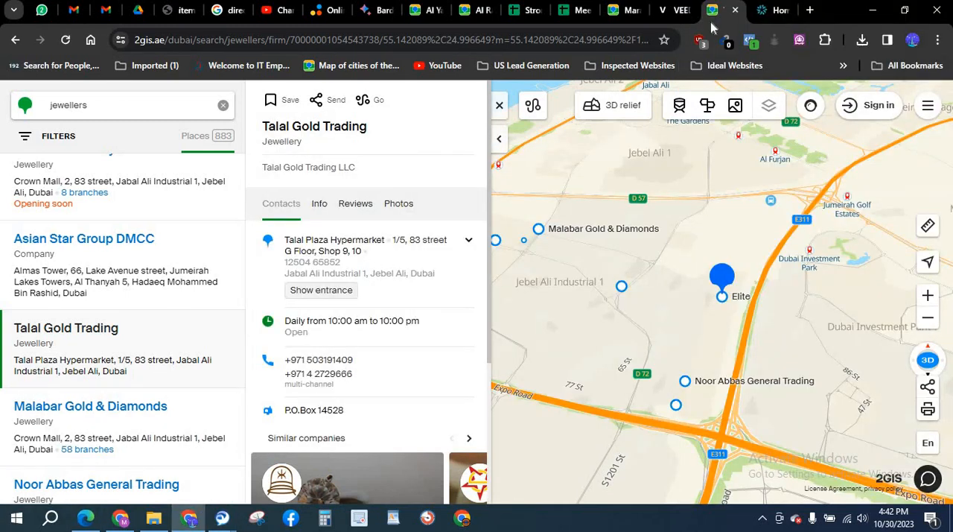
left_click(763, 11)
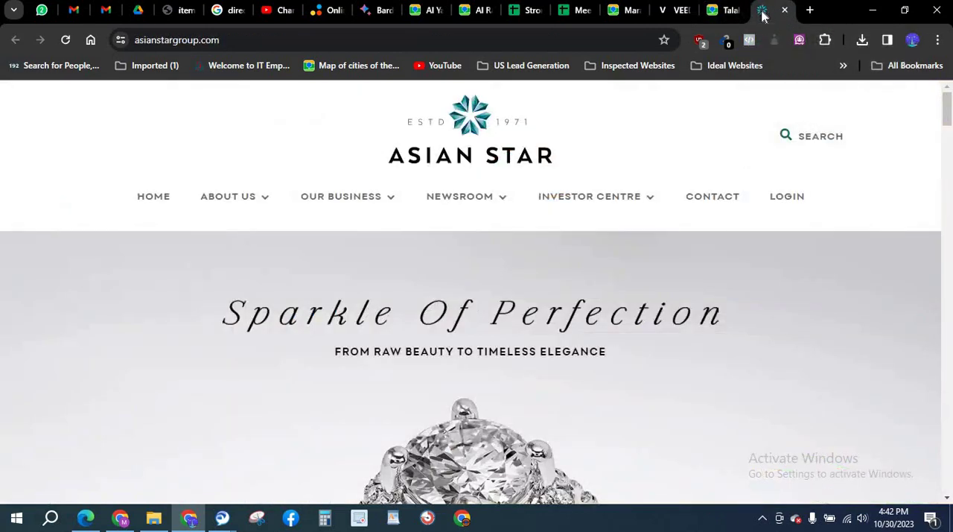
left_click(722, 10)
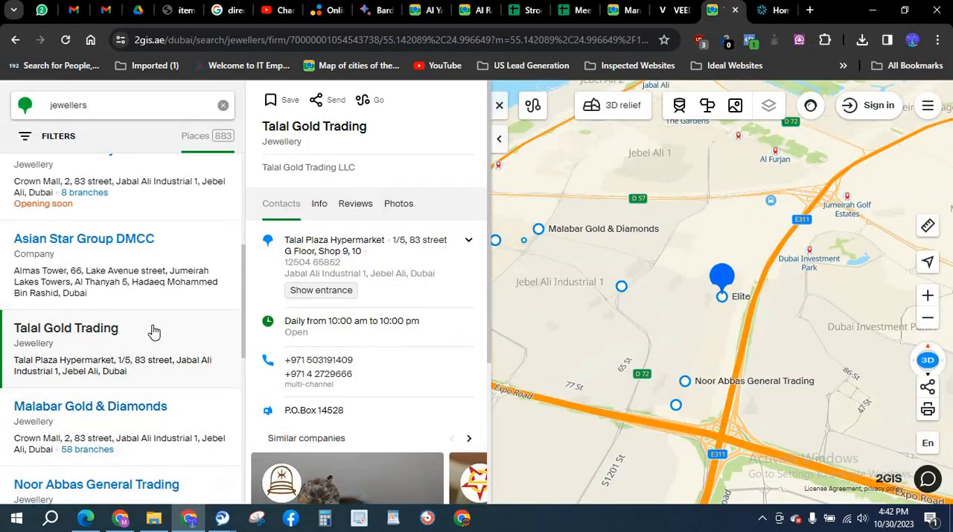
scroll(54, 120, "down", 2)
scroll(53, 119, "down", 2)
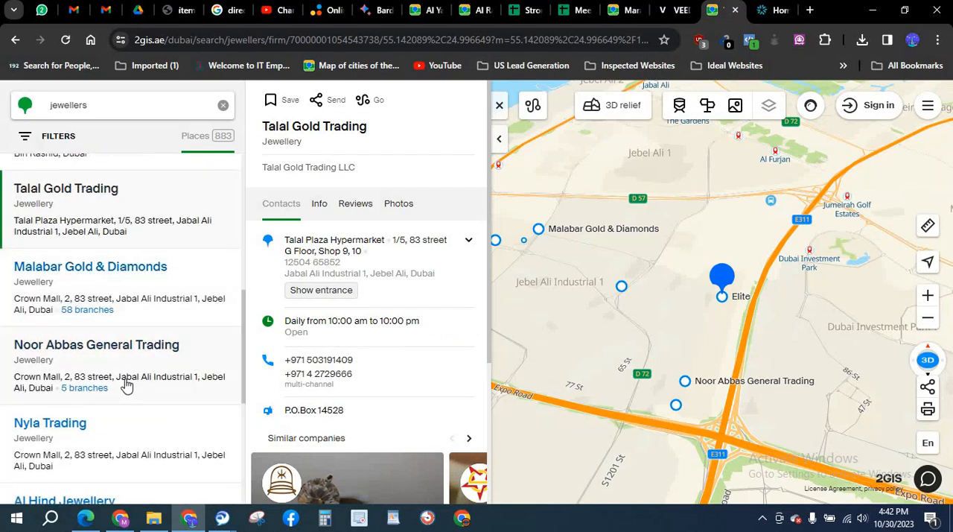
scroll(125, 383, "up", 2)
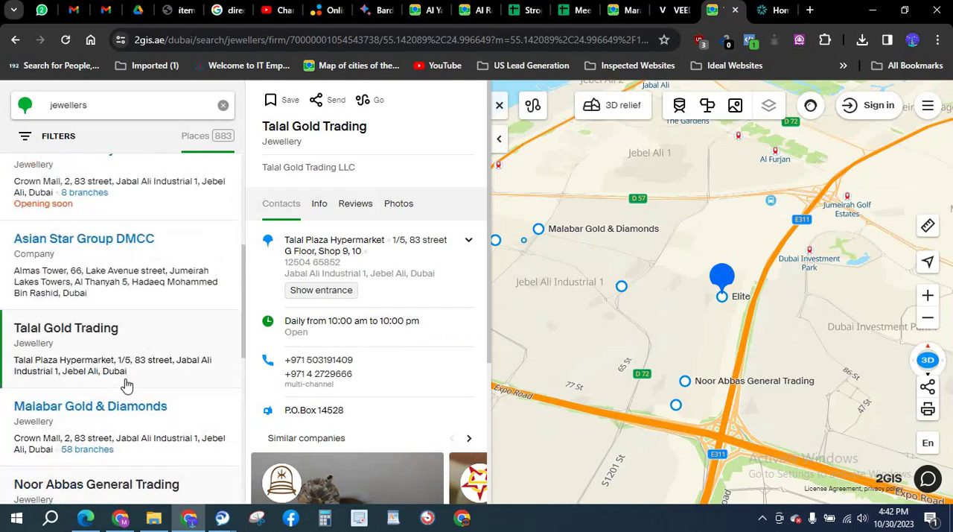
left_click(222, 517)
left_click(261, 469)
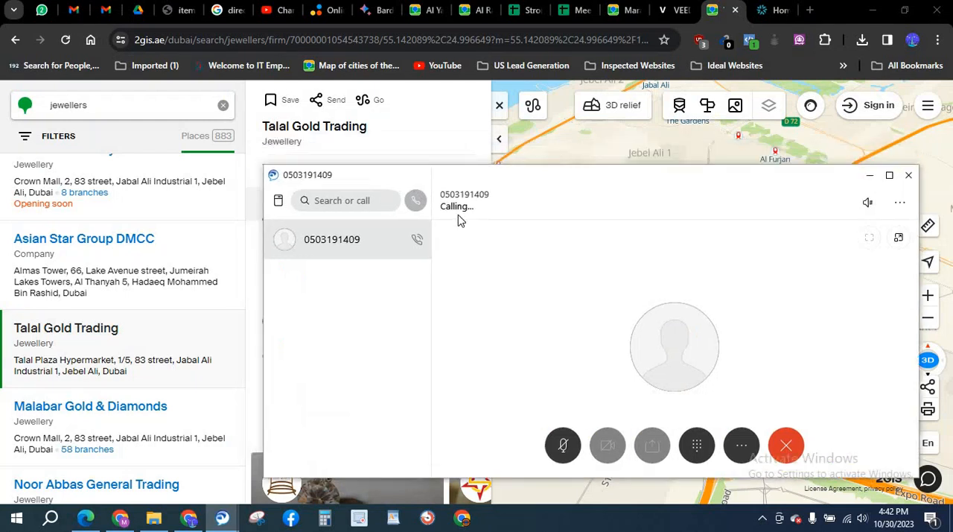
mouse_move(434, 149)
left_mouse_down()
mouse_move(417, 240)
mouse_move(420, 124)
left_mouse_up()
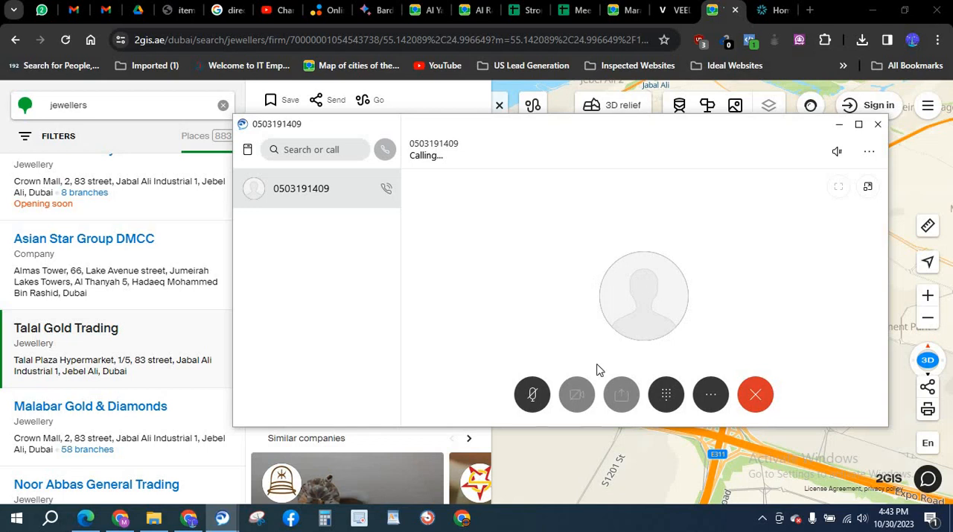
left_click(755, 394)
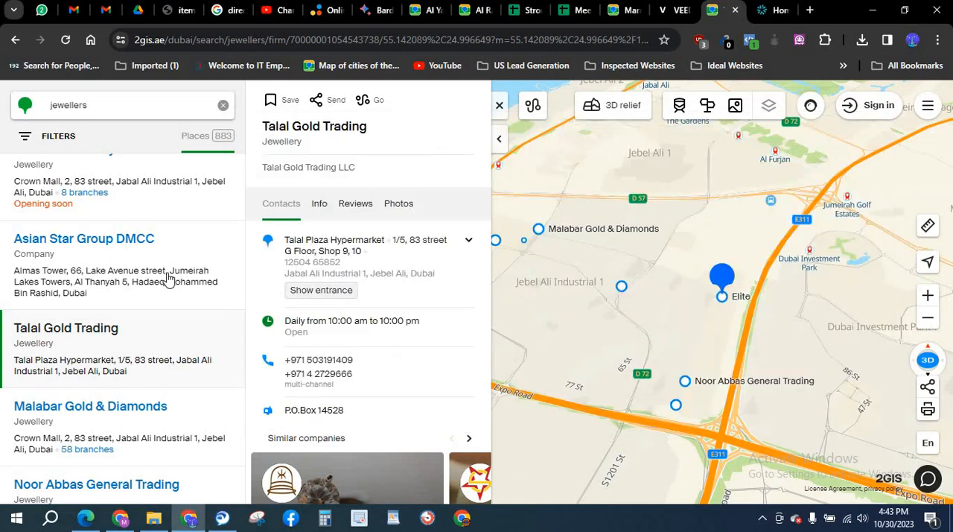
scroll(117, 442, "down", 2)
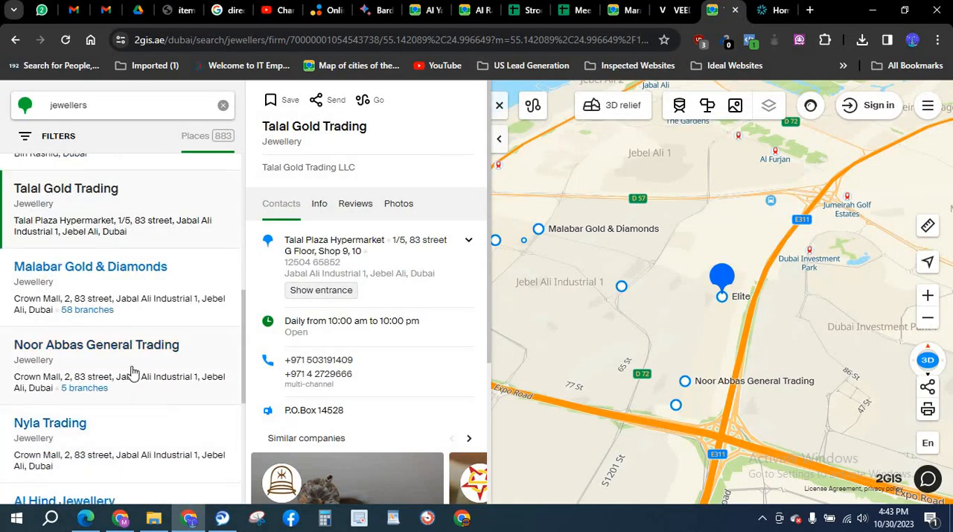
left_click(50, 422)
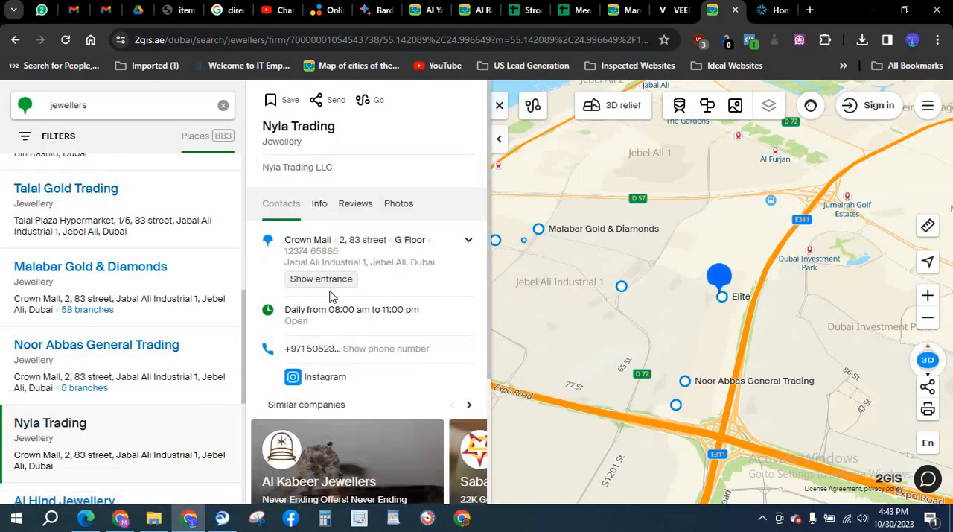
left_click(386, 349)
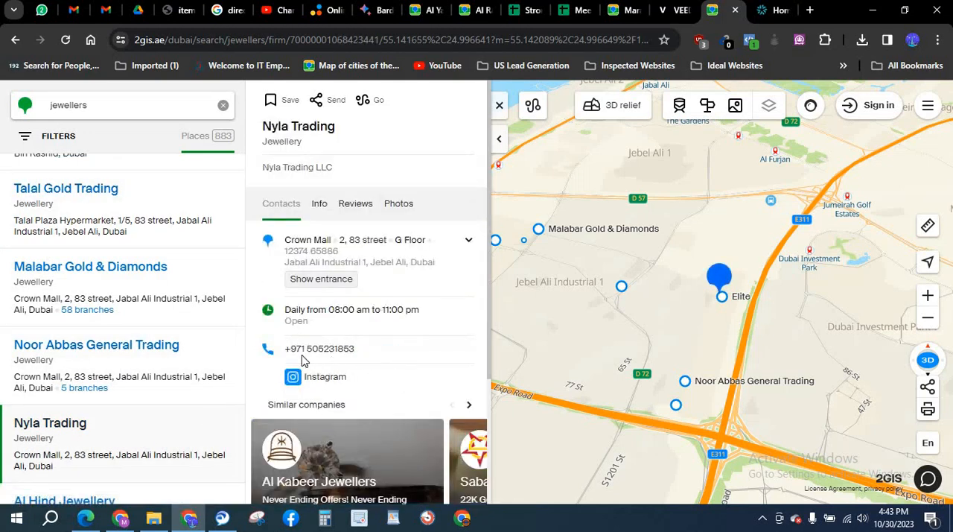
left_click_drag(355, 349, 308, 348)
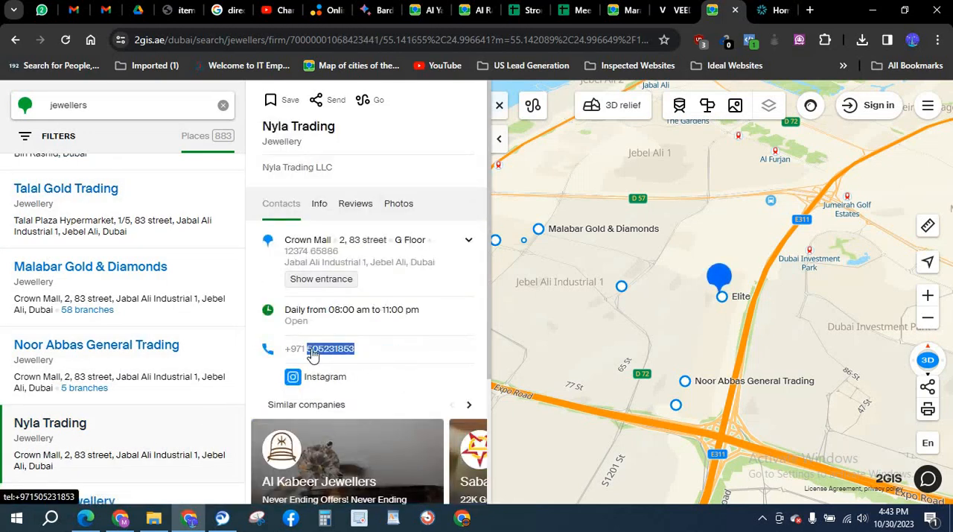
left_click(222, 517)
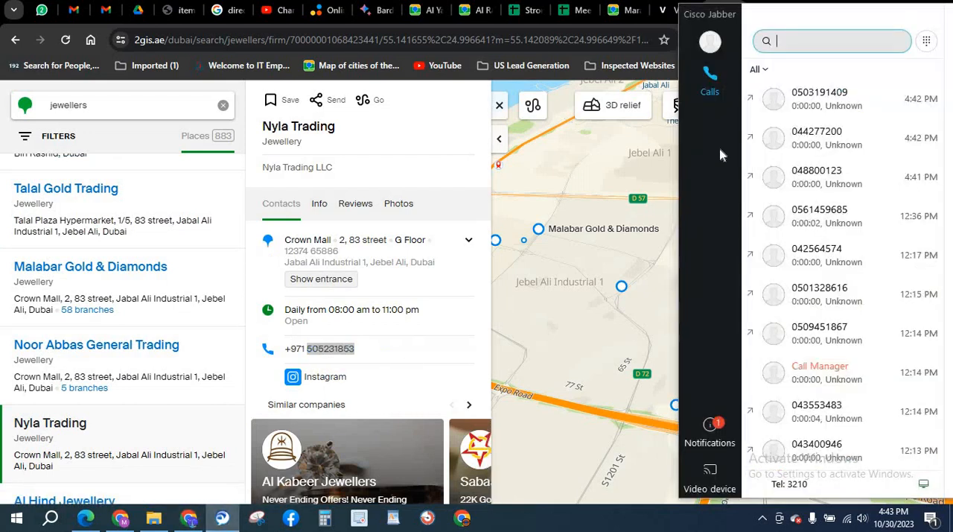
type("0")
key("ctrl+v")
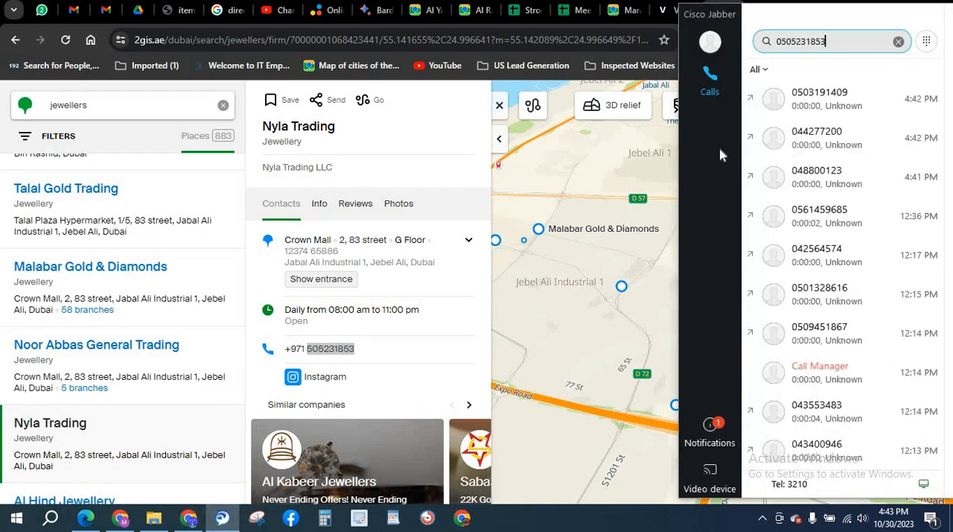
key("Return")
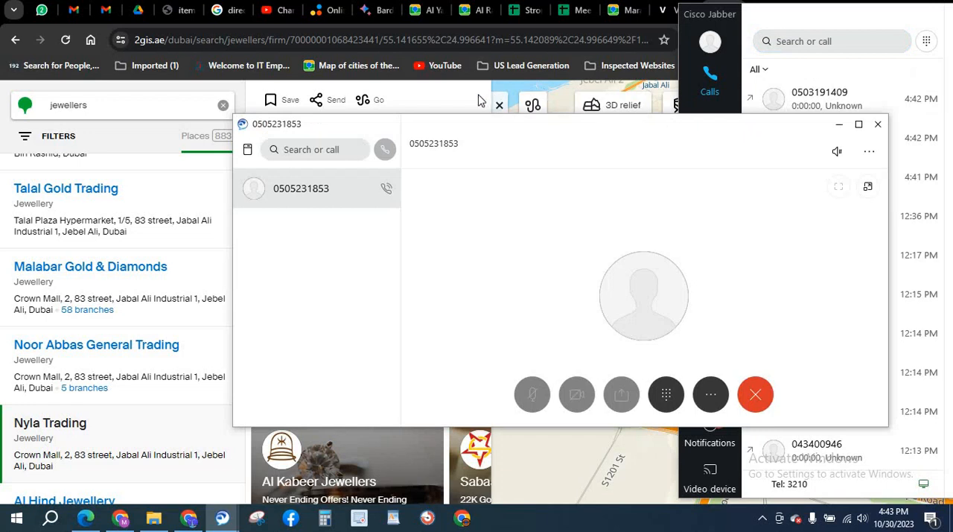
key("alt+Tab")
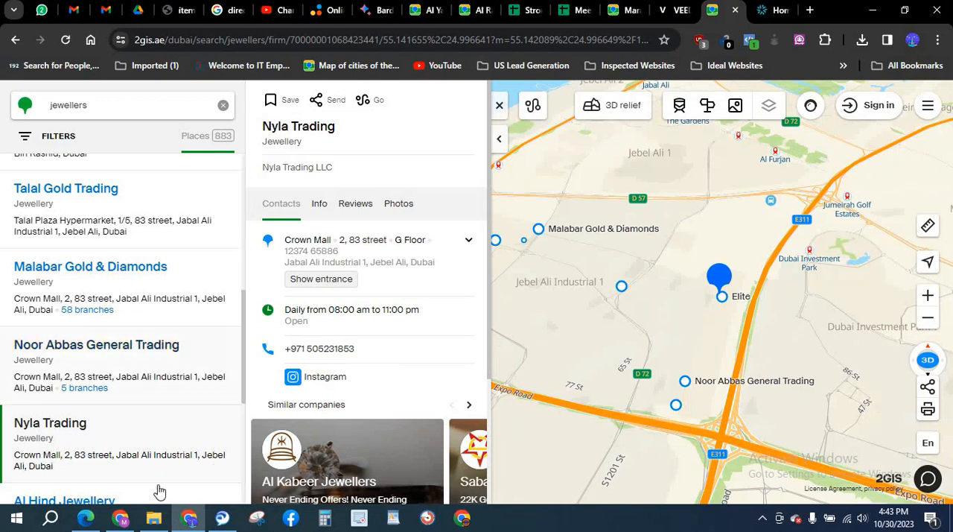
scroll(149, 417, "down", 2)
scroll(171, 402, "down", 2)
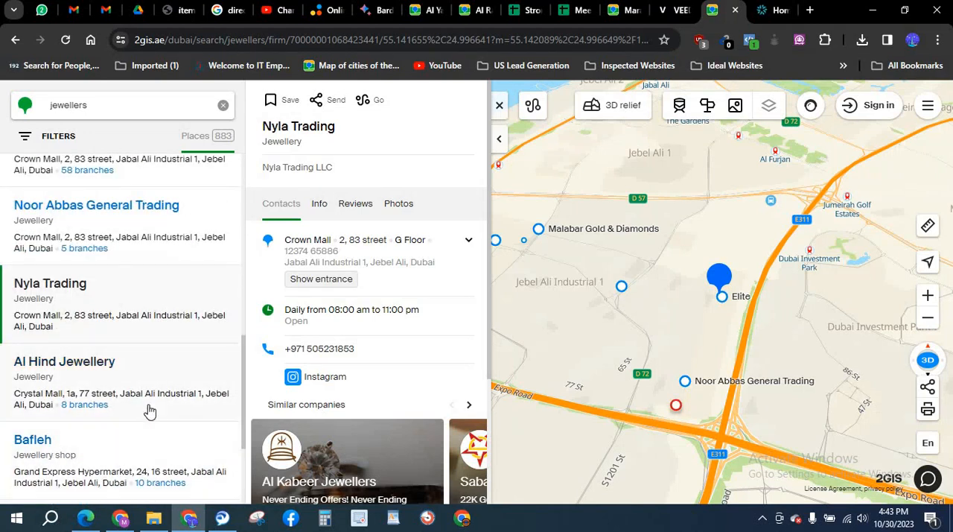
scroll(130, 439, "down", 2)
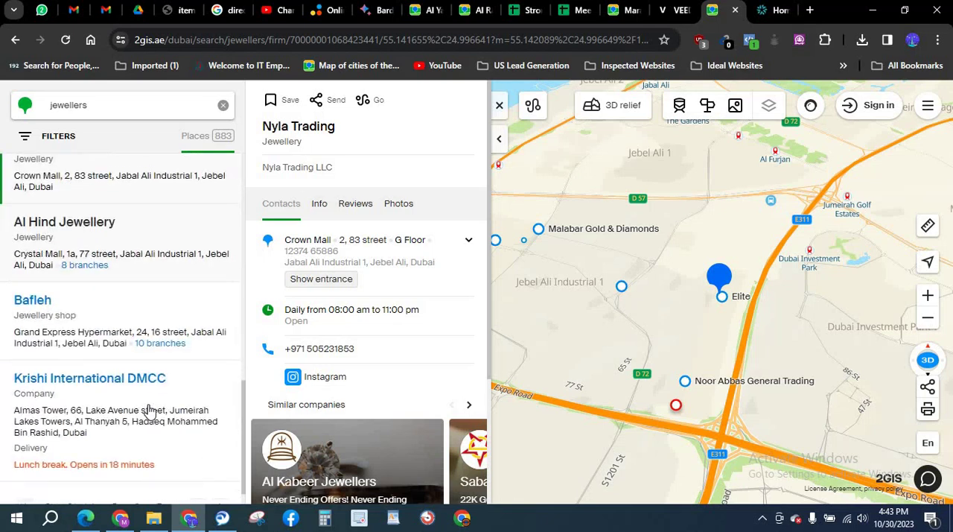
left_click(222, 517)
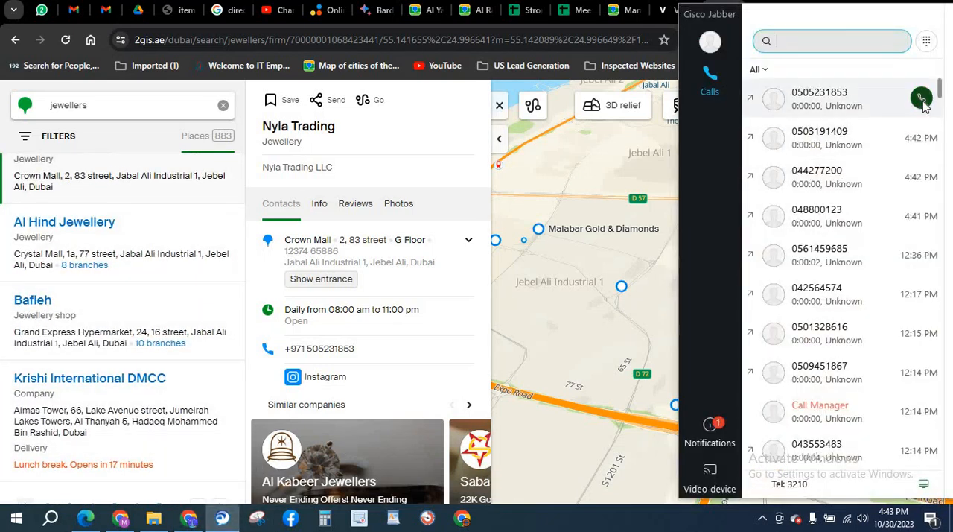
left_click(922, 97)
scroll(99, 370, "down", 1)
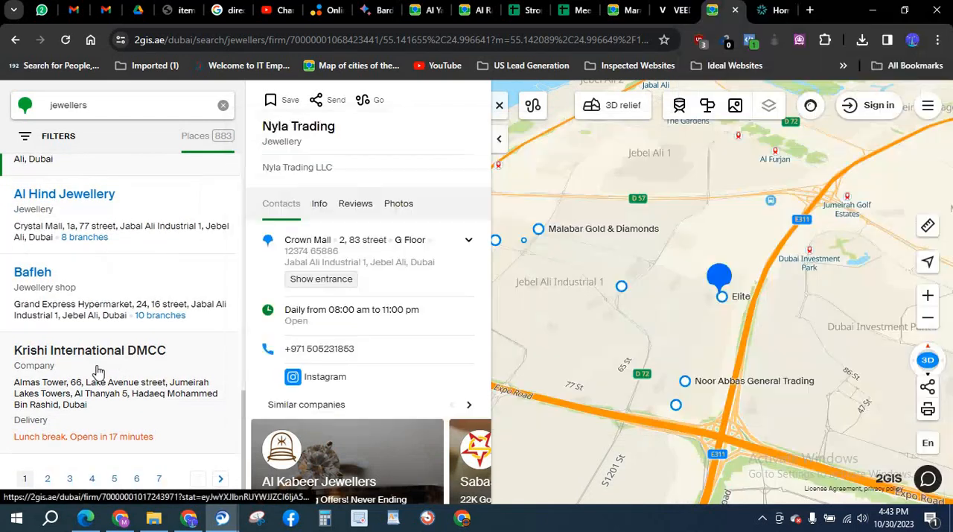
left_click(89, 350)
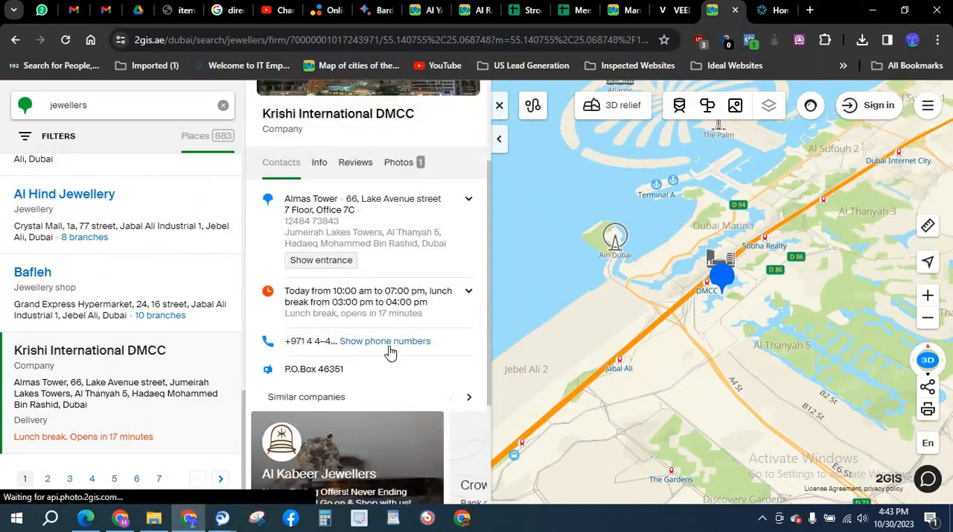
left_click(385, 341)
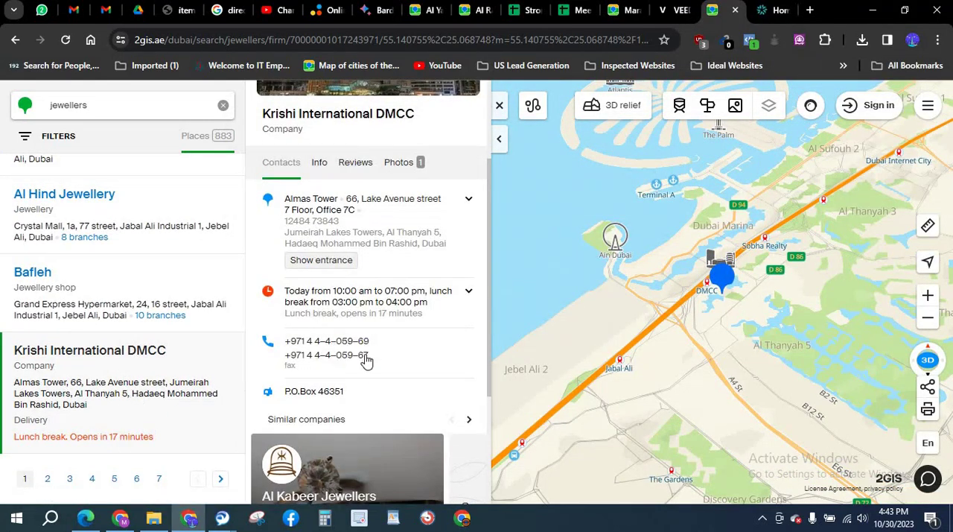
left_click(48, 478)
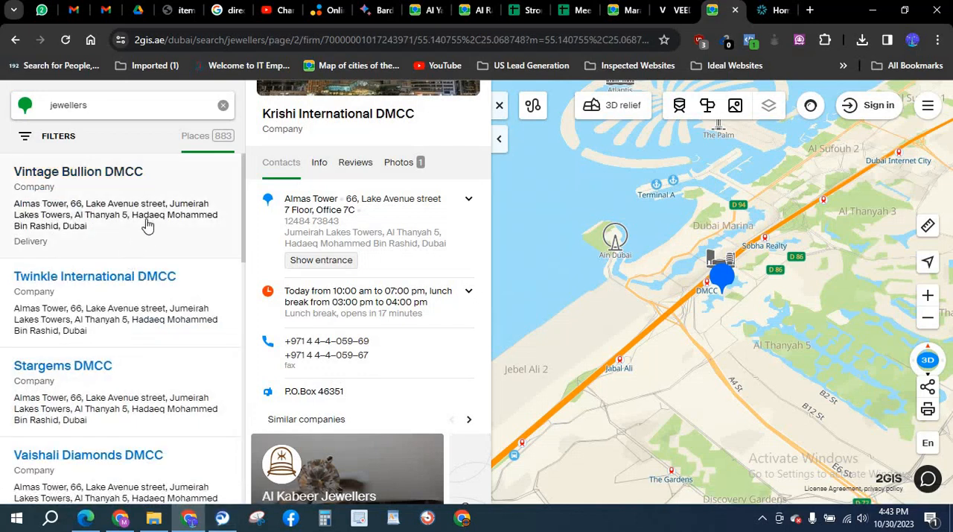
left_click(147, 223)
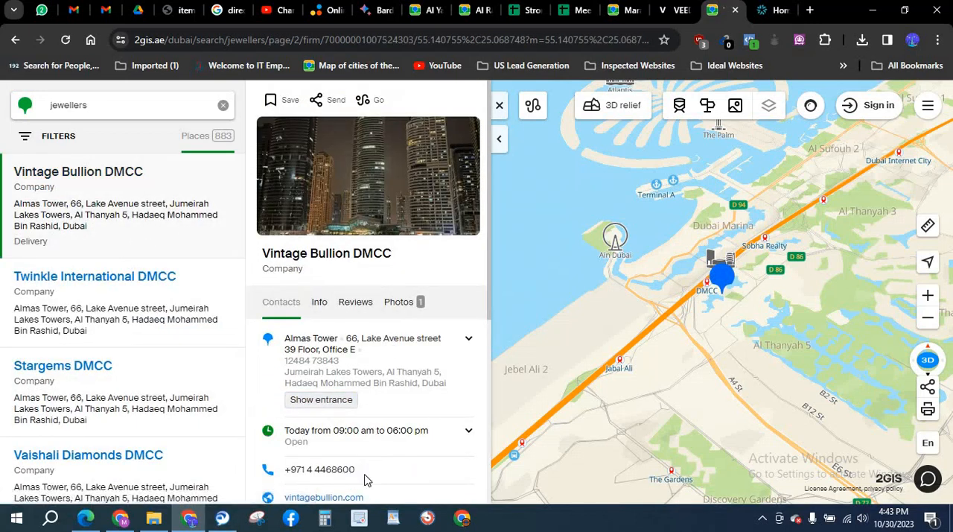
left_click_drag(354, 469, 307, 469)
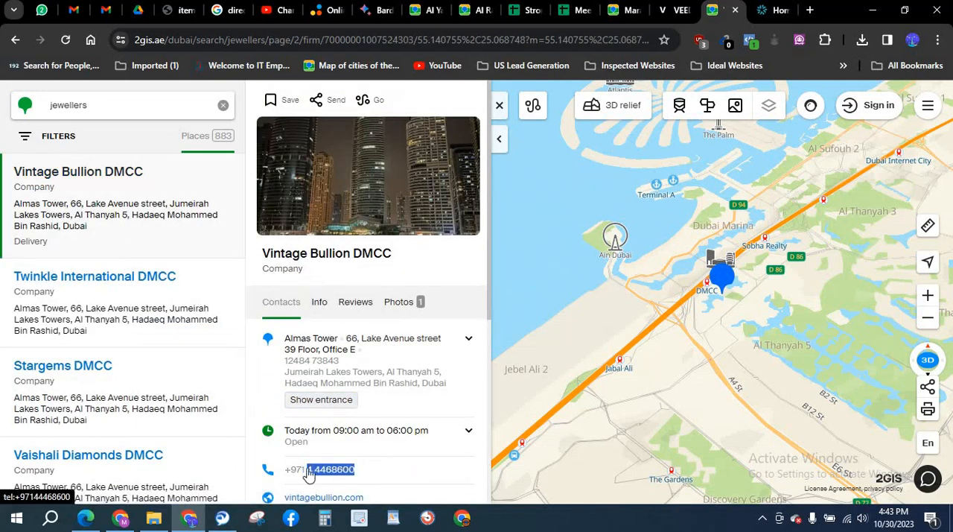
left_click(223, 517)
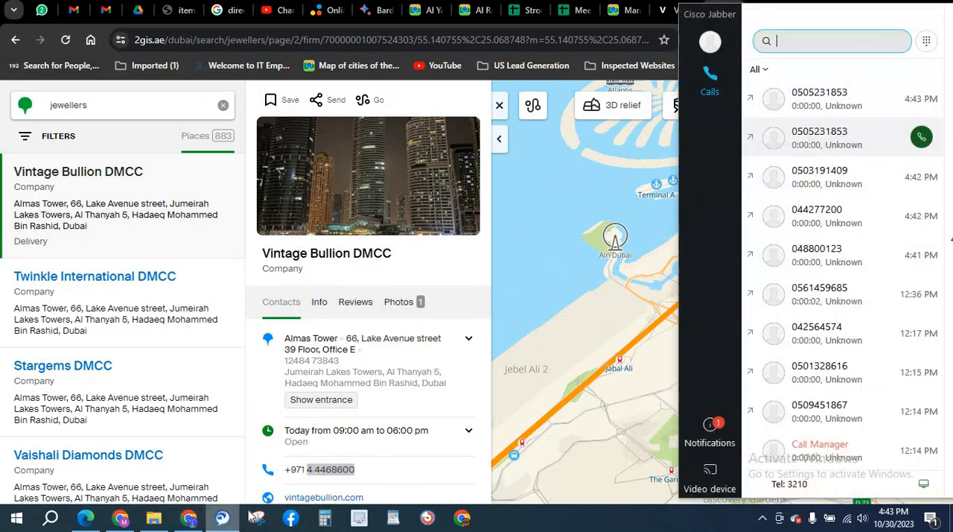
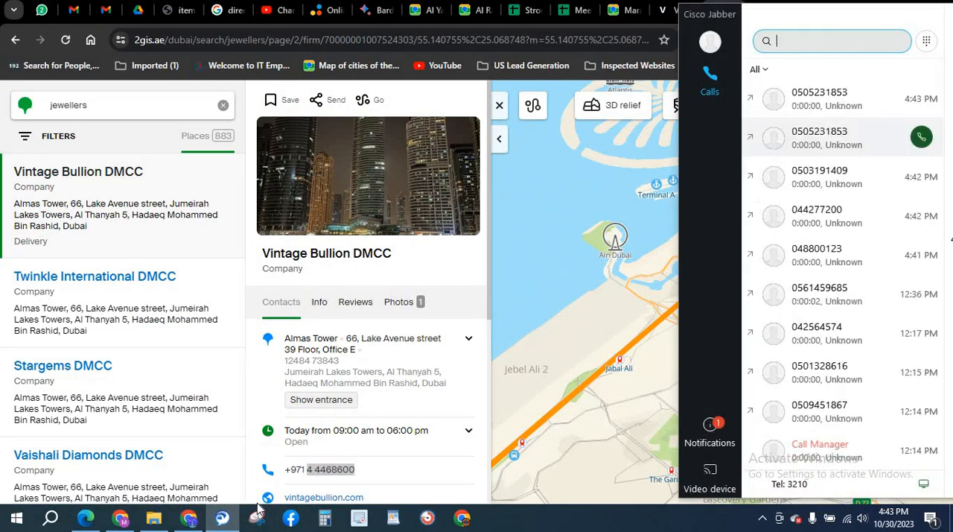
key("Return")
left_click(87, 317)
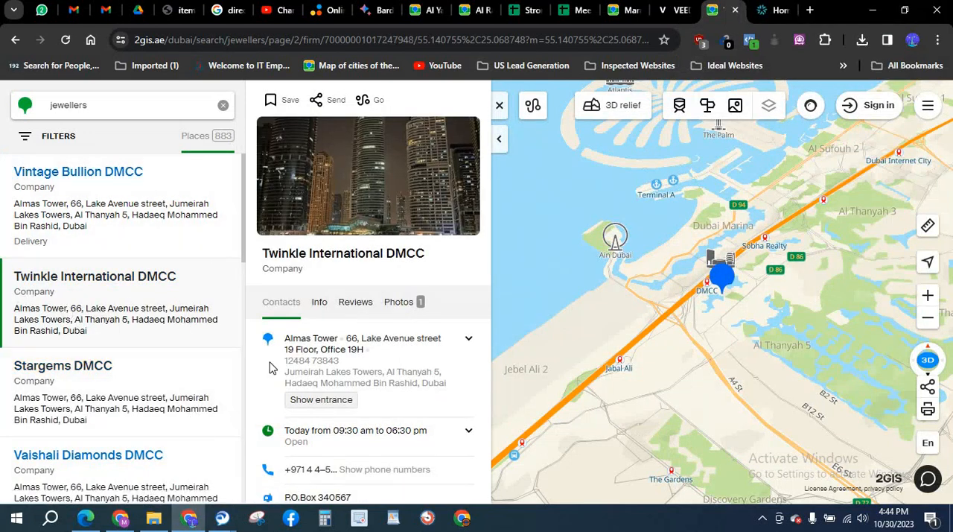
scroll(379, 387, "down", 2)
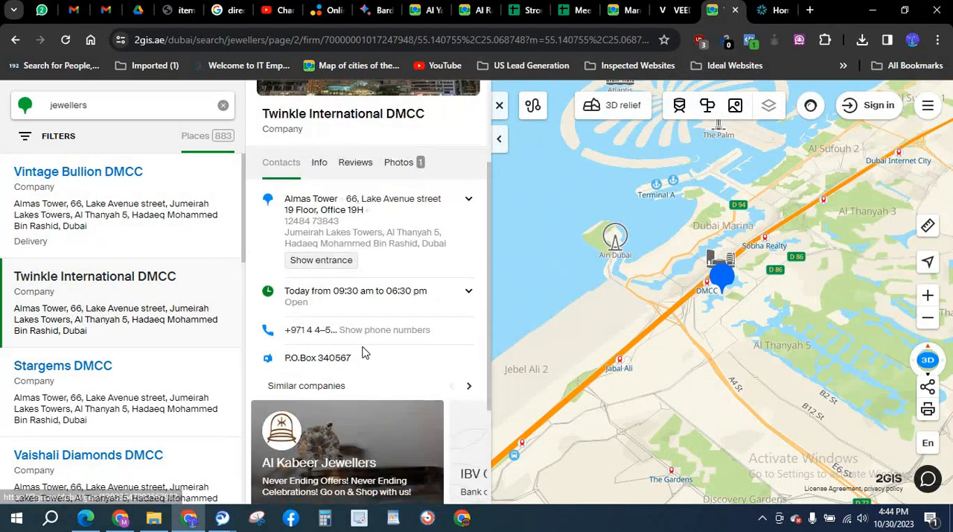
Reveal Twinkle International's numbers, then open Stargems DMCC and reveal its phone numbers.
left_click(372, 330)
left_click(121, 389)
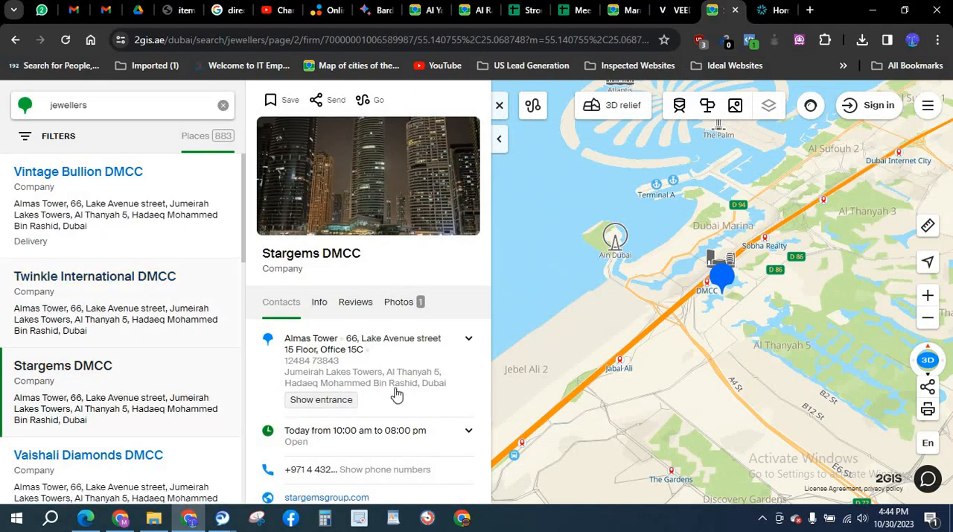
scroll(380, 399, "down", 2)
left_click(376, 334)
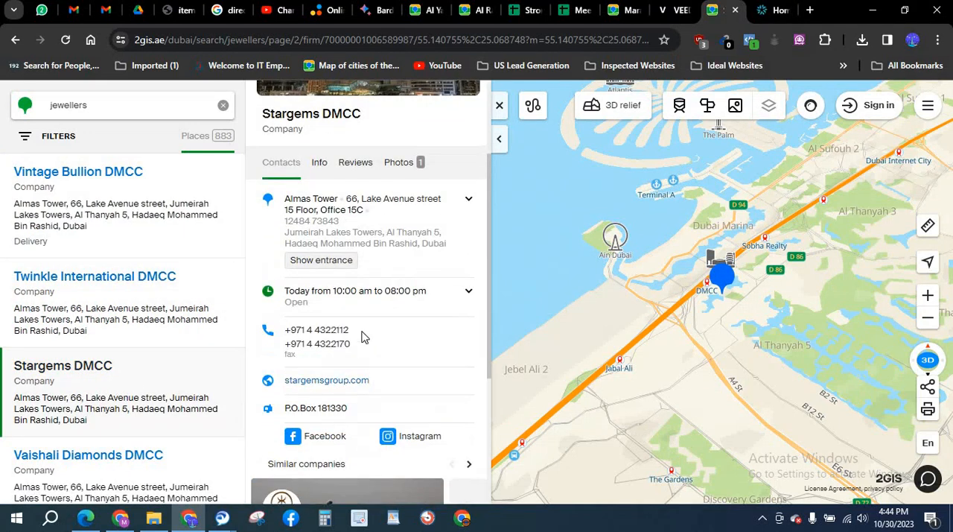
left_click_drag(348, 329, 306, 325)
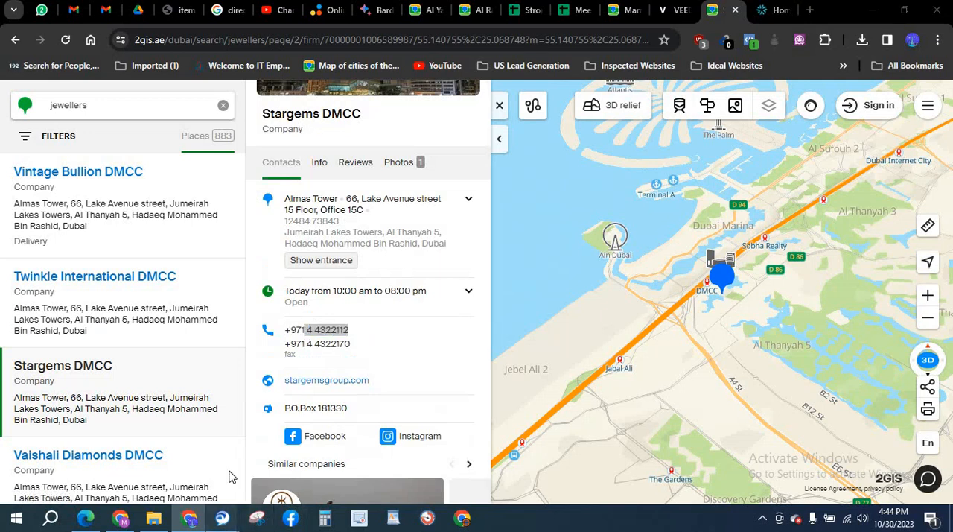
left_click(221, 517)
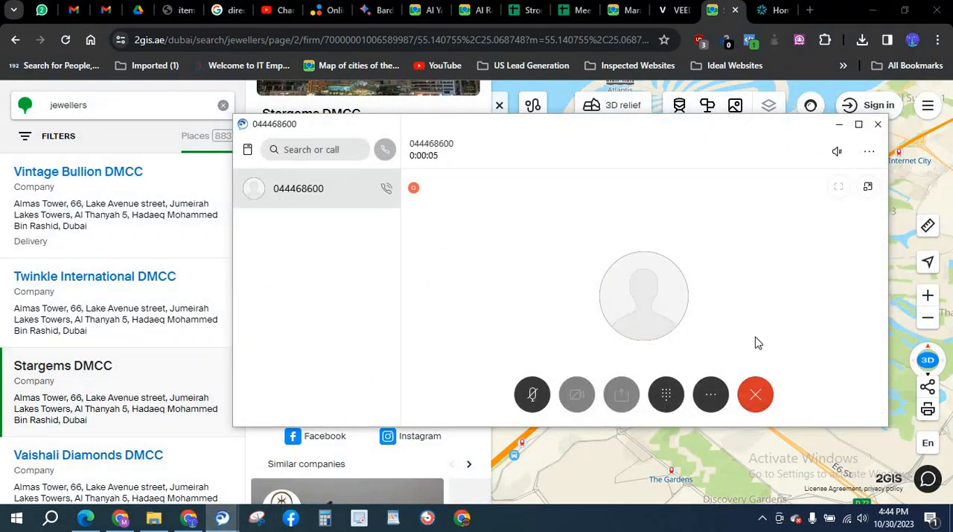
left_click(755, 394)
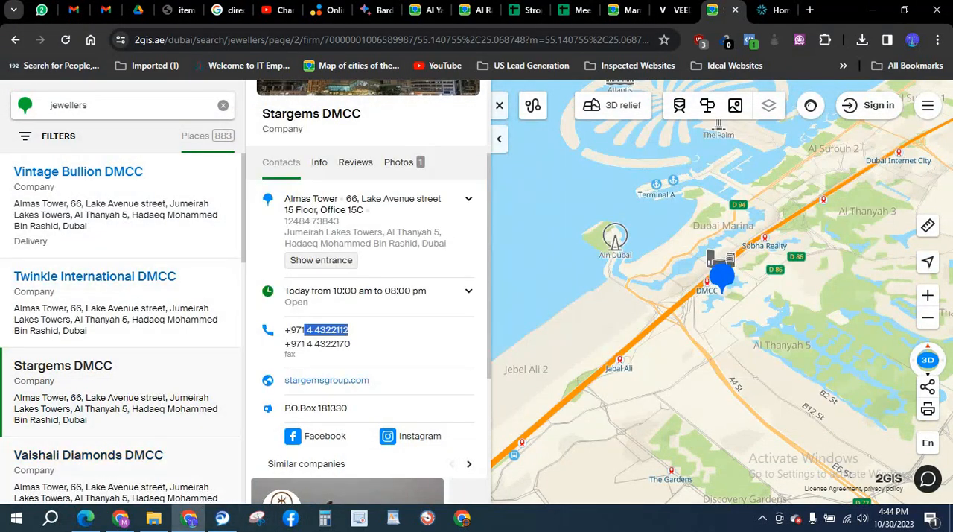
left_click(222, 517)
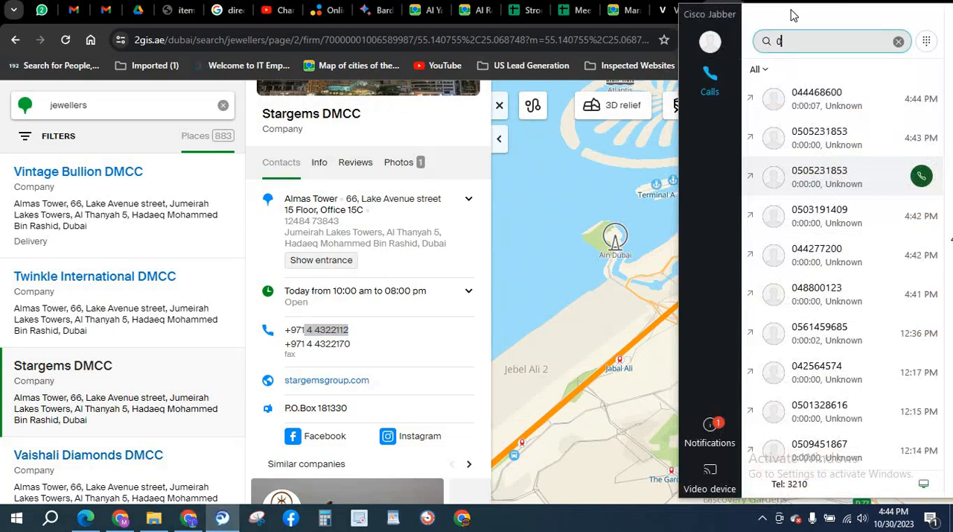
key("Return")
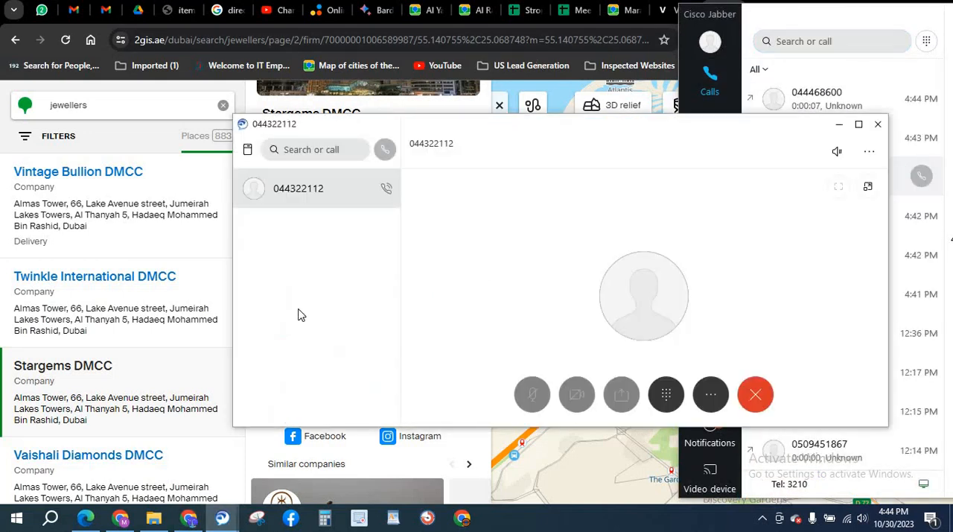
left_click(89, 454)
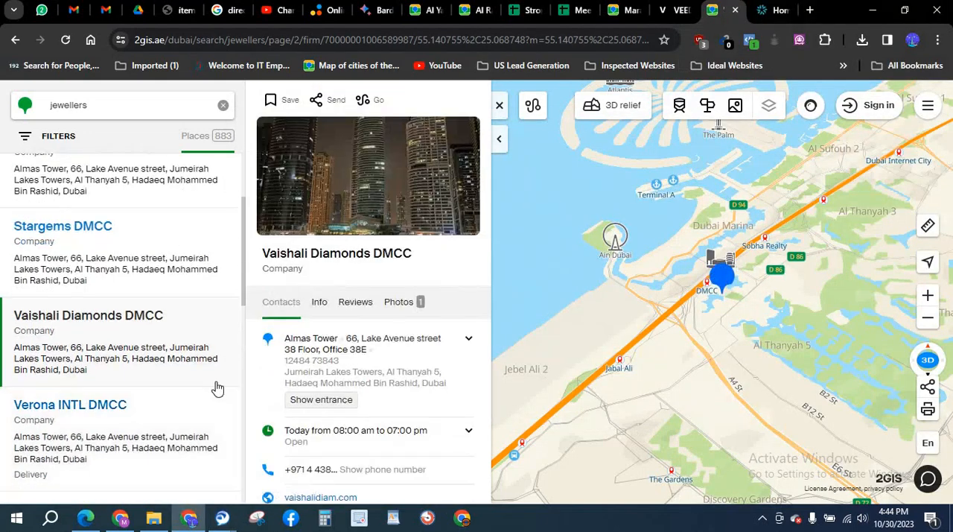
scroll(350, 350, "down", 2)
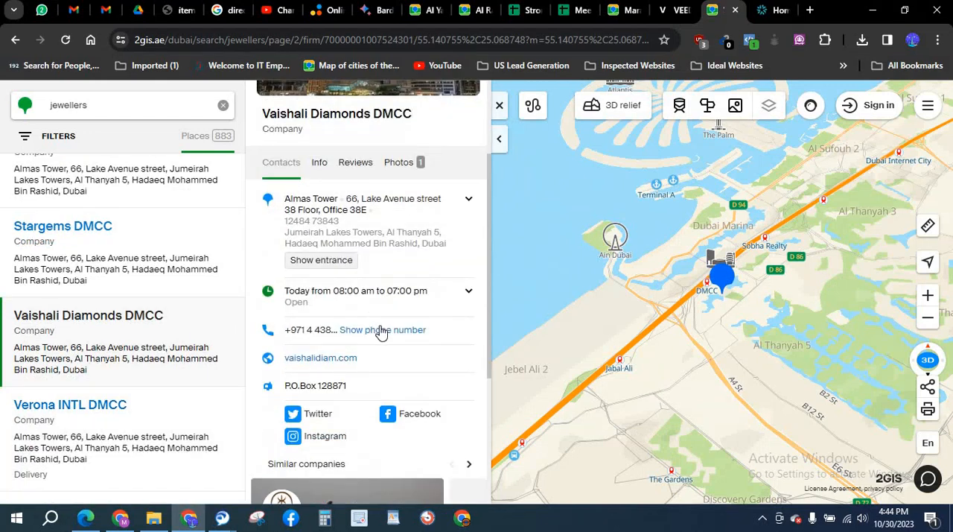
left_click(381, 330)
left_click_drag(350, 330, 312, 330)
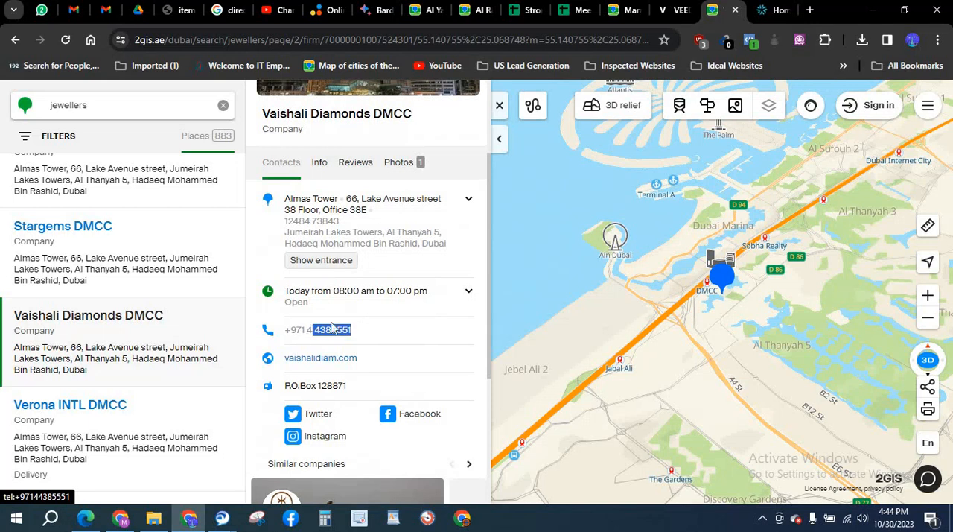
left_click(361, 336)
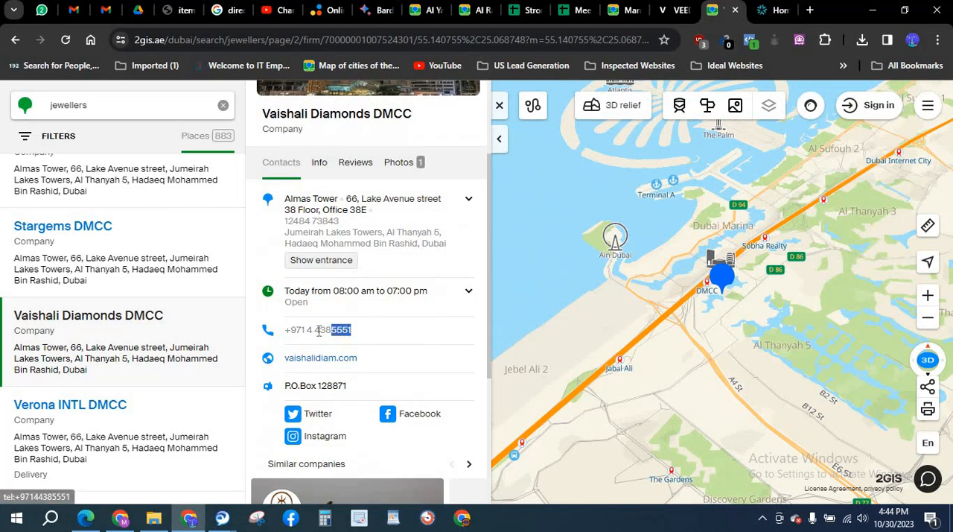
left_click_drag(316, 333, 308, 333)
key("ctrl+c")
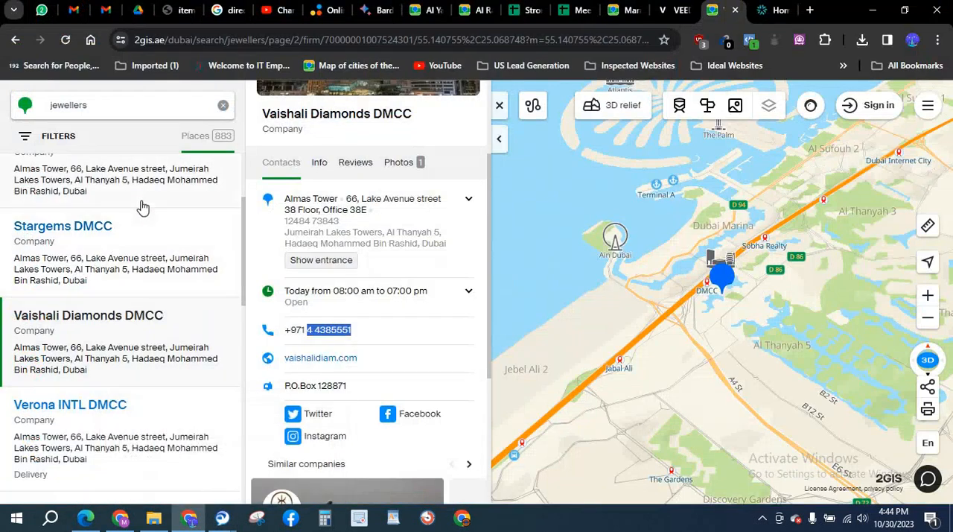
Return to Stargems DMCC's listing and reveal its phone numbers again.
left_click(64, 225)
mouse_move(222, 518)
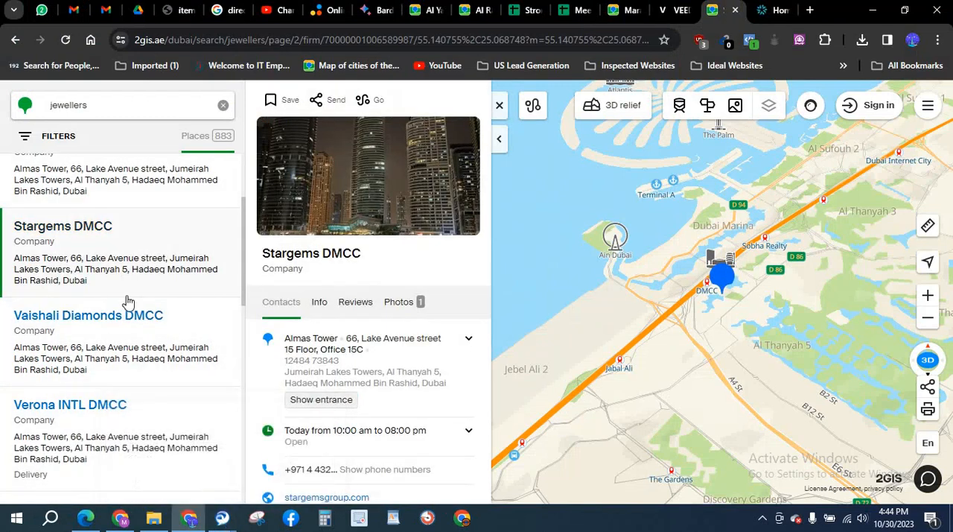
scroll(307, 391, "down", 2)
left_click(384, 329)
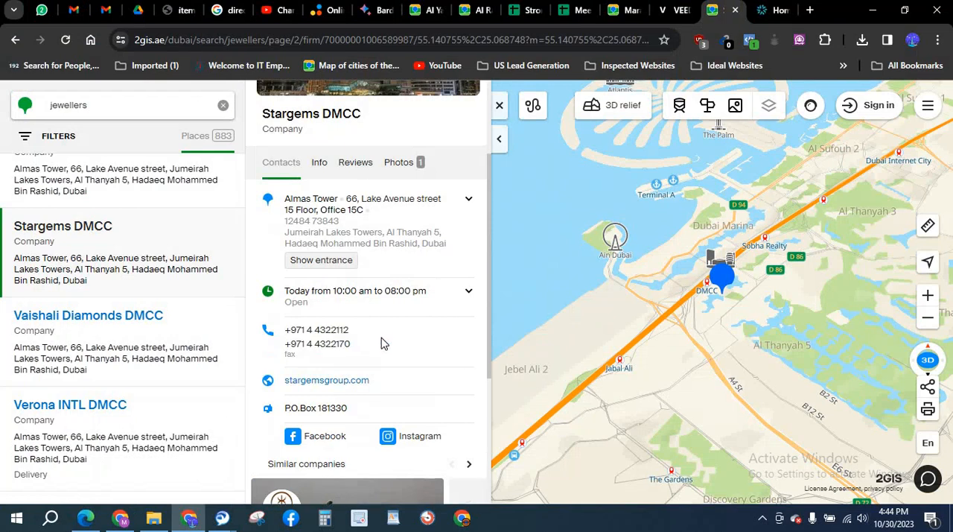
left_click(221, 518)
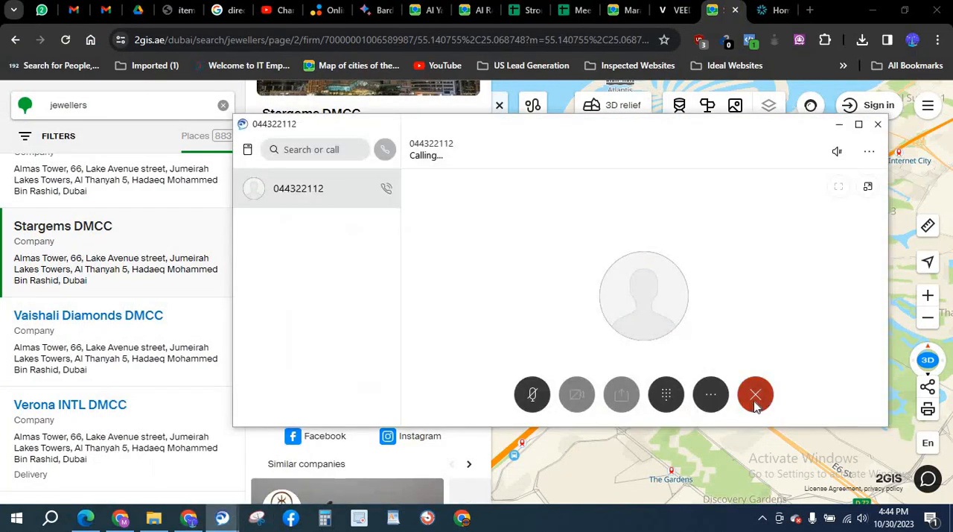
left_click(838, 124)
left_click(222, 518)
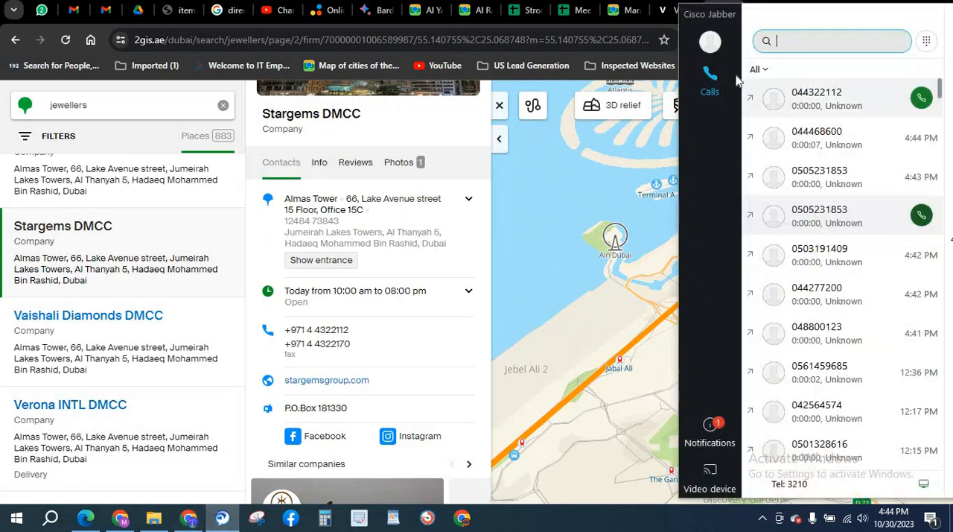
type("0")
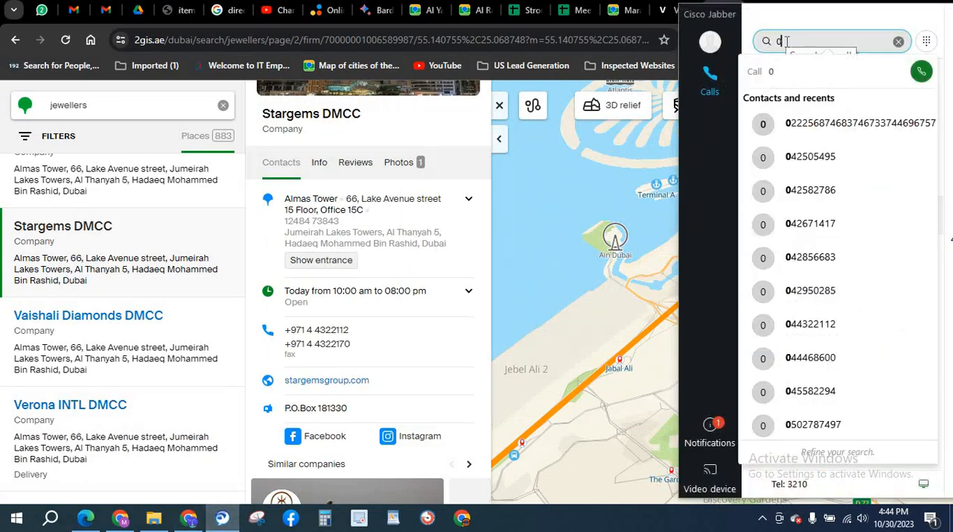
key("ctrl+v")
key("Return")
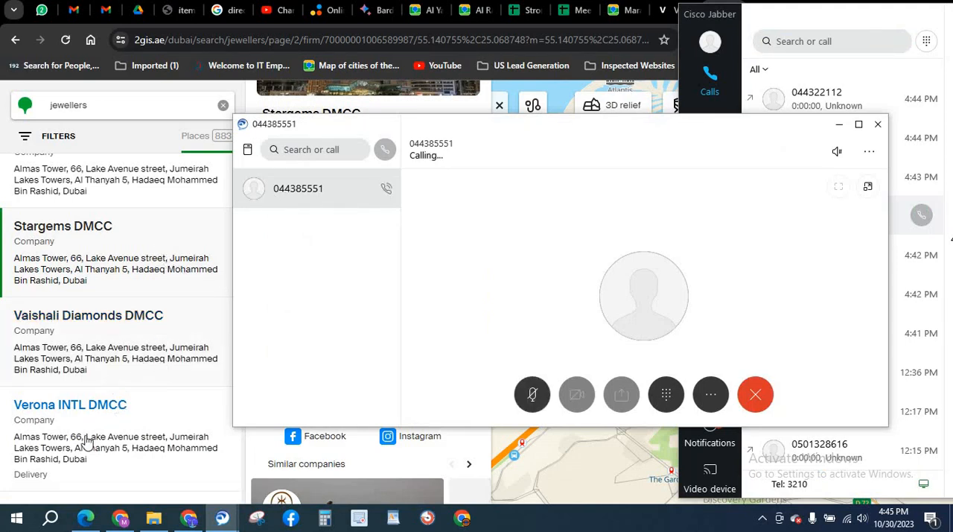
Browse back through the 2GIS results via Verona INTL DMCC and reopen Stargems DMCC's listing.
left_click(106, 478)
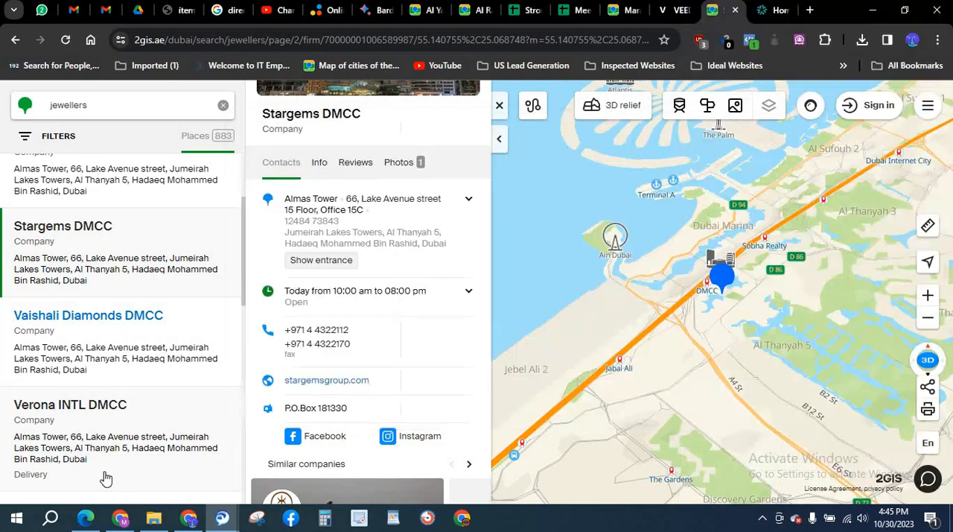
left_click(70, 404)
scroll(112, 372, "down", 2)
scroll(112, 358, "up", 2)
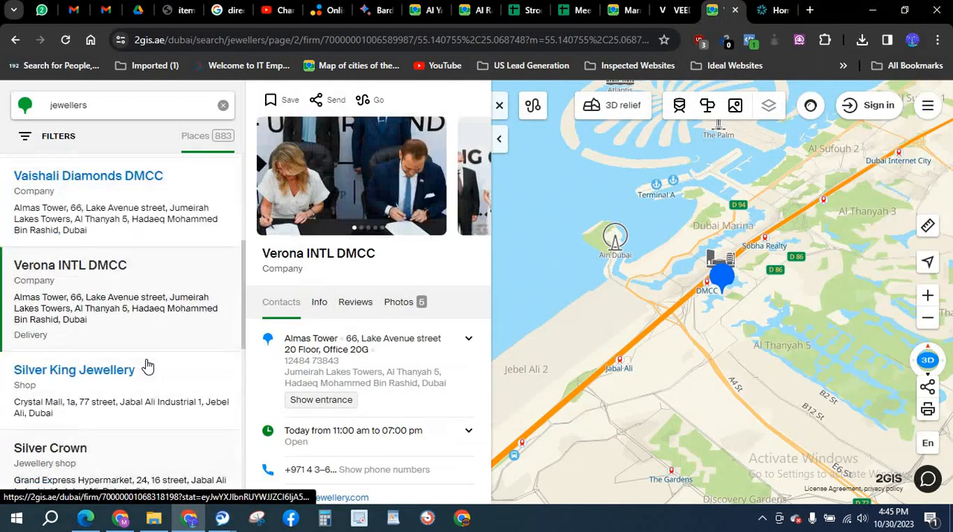
scroll(148, 365, "up", 1)
scroll(148, 364, "down", 1)
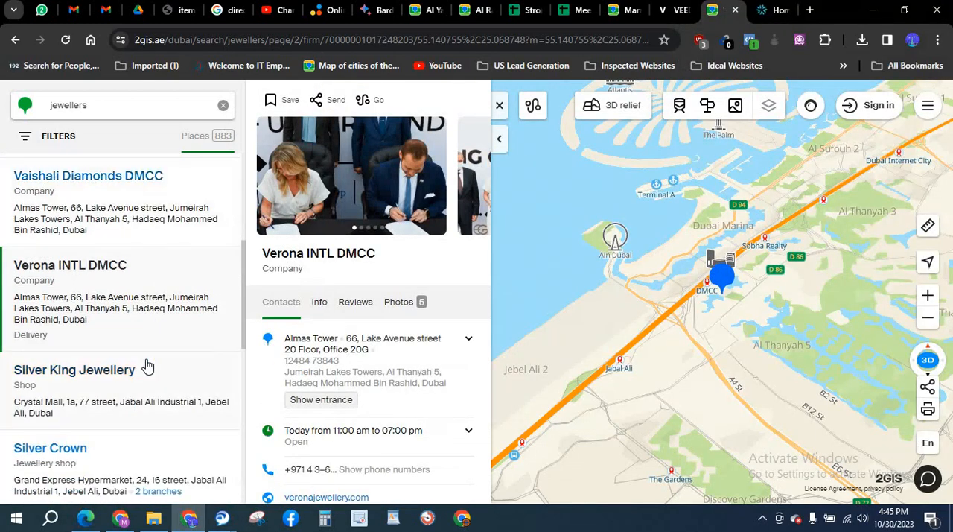
scroll(149, 365, "up", 2)
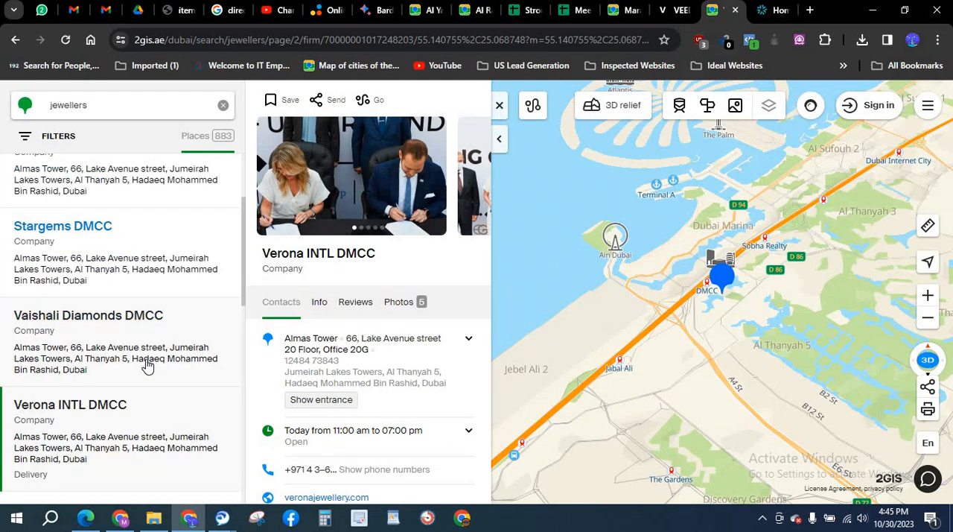
scroll(148, 365, "down", 2)
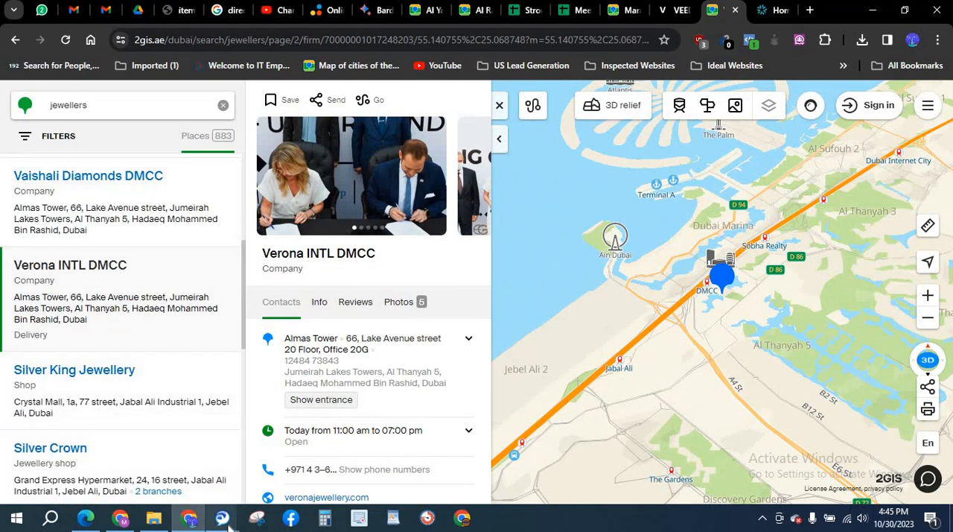
left_click(263, 458)
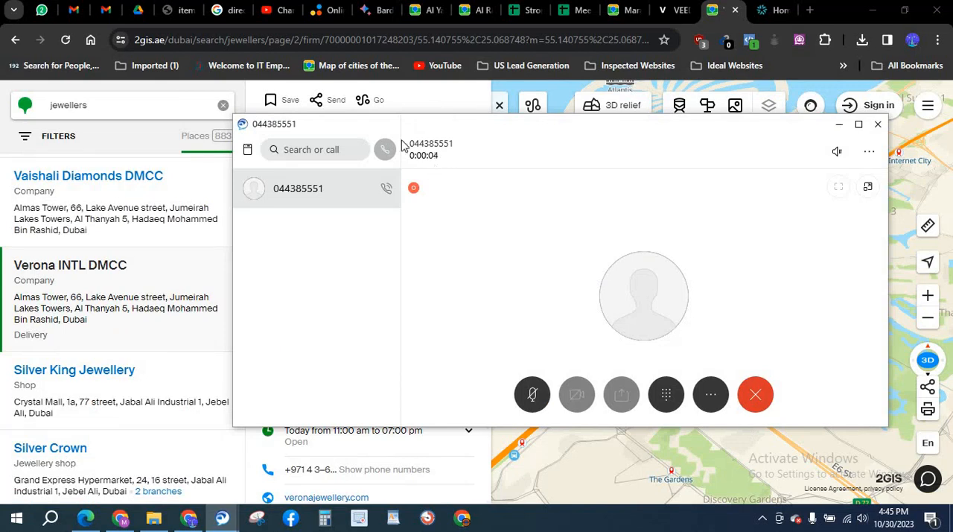
scroll(97, 291, "up", 1)
scroll(97, 291, "up", 1)
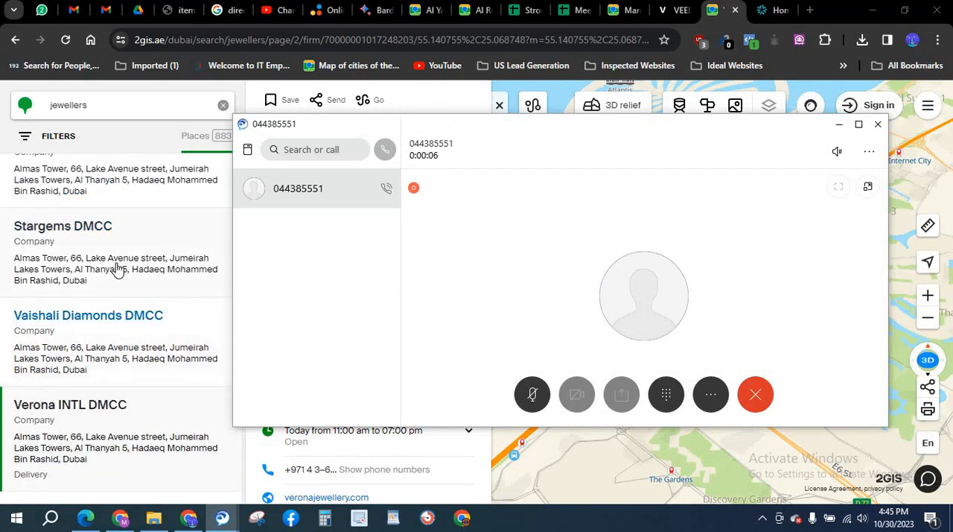
left_click(119, 268)
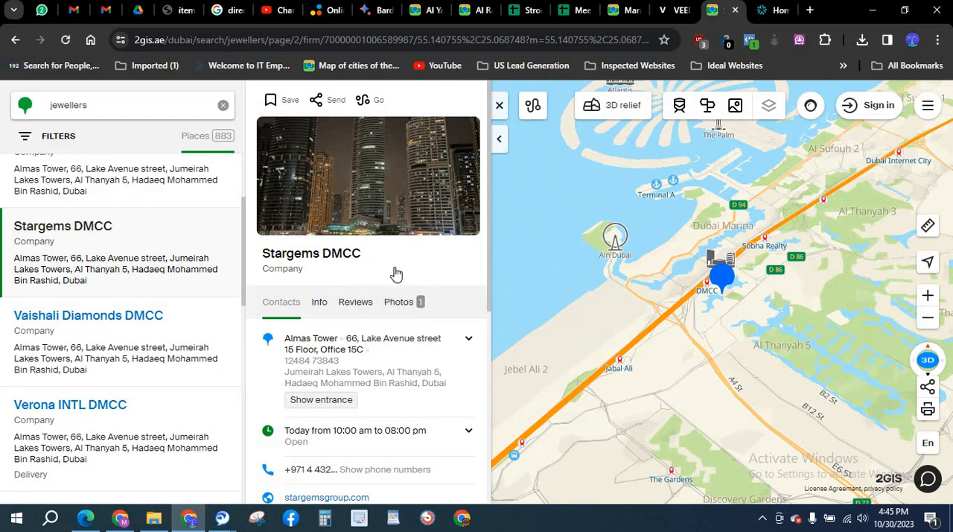
scroll(397, 274, "down", 2)
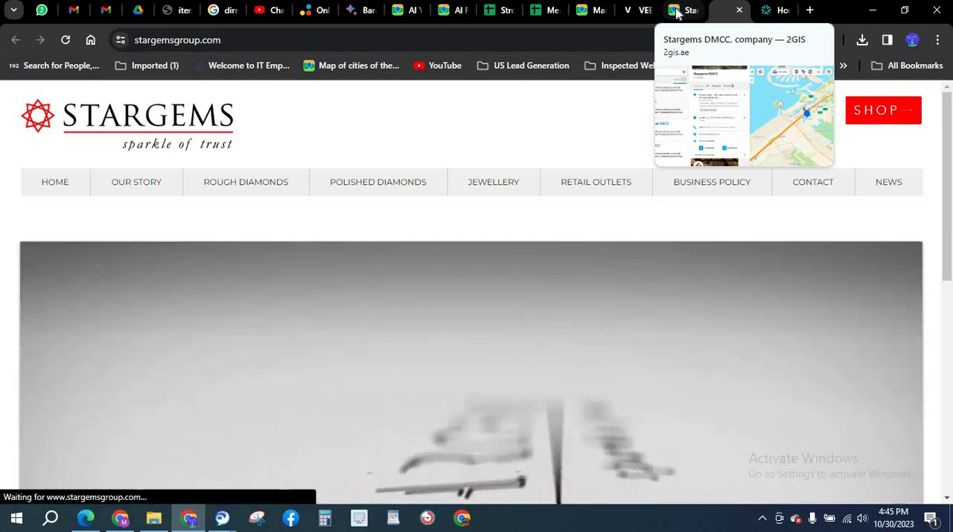
left_click(677, 10)
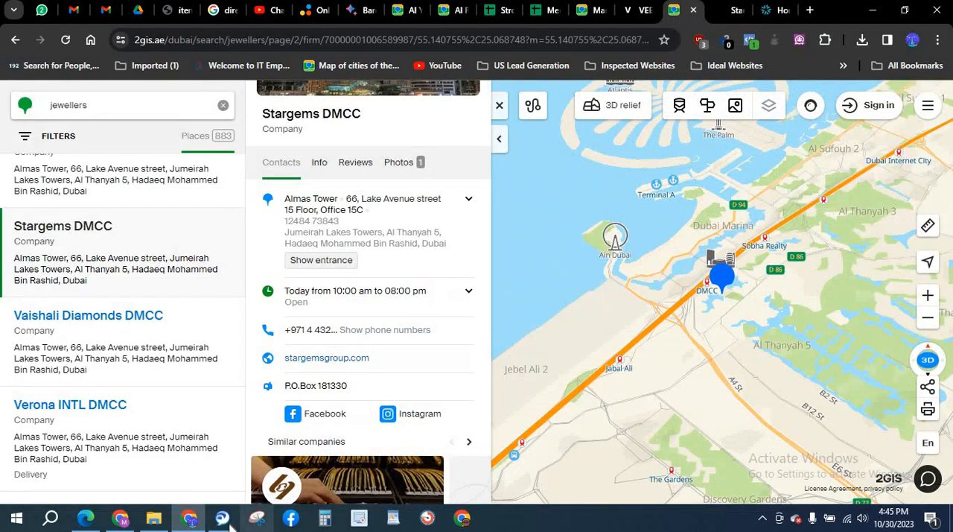
mouse_move(222, 518)
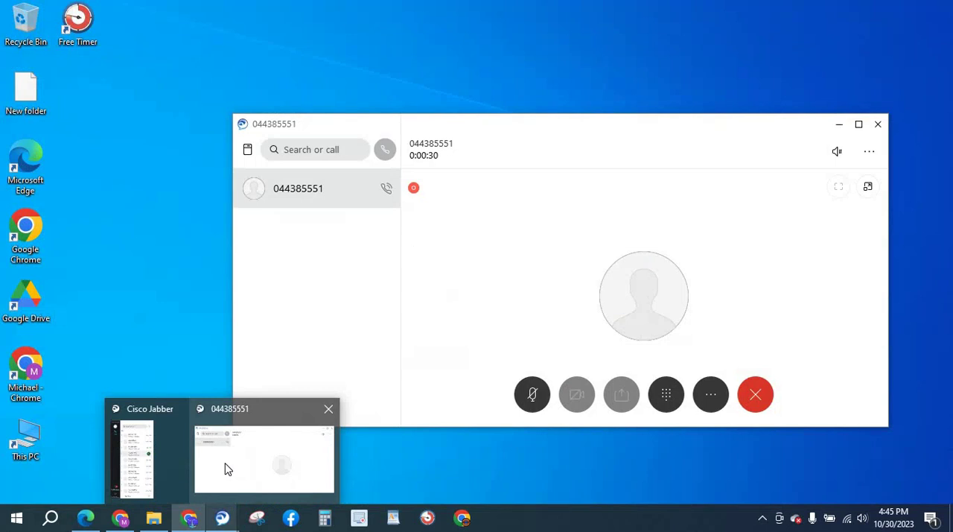
left_click(228, 467)
left_click(755, 394)
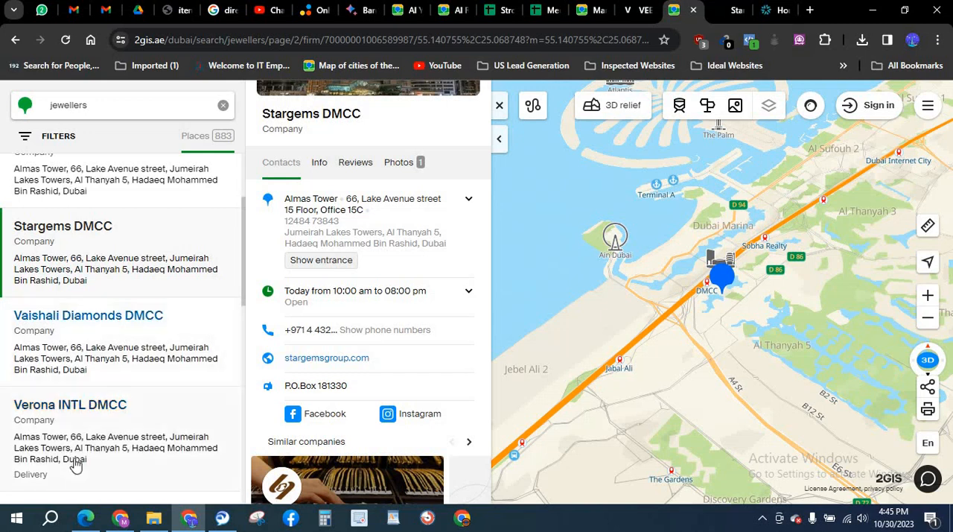
scroll(101, 330, "down", 2)
scroll(82, 357, "down", 1)
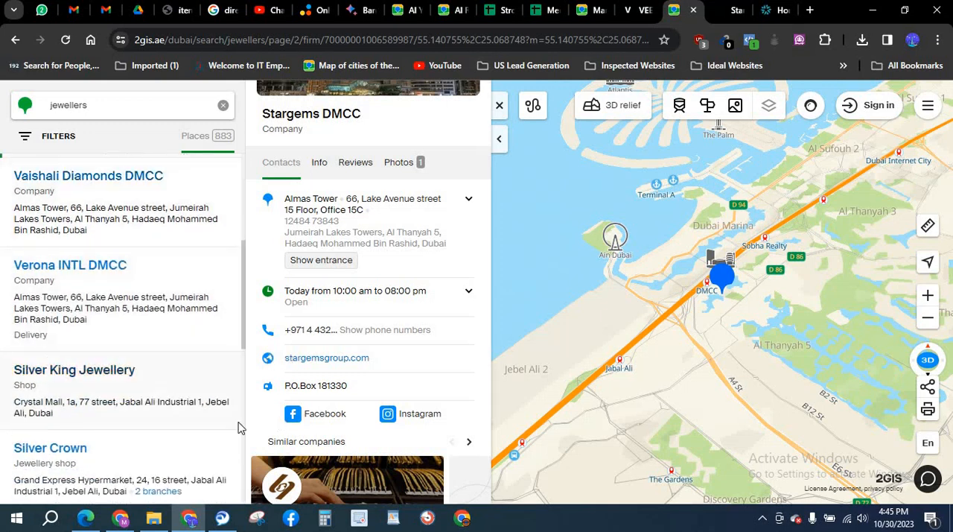
Reveal Zayden Novelties Trading Co llc's phone number and select its digits for copying.
left_click(162, 410)
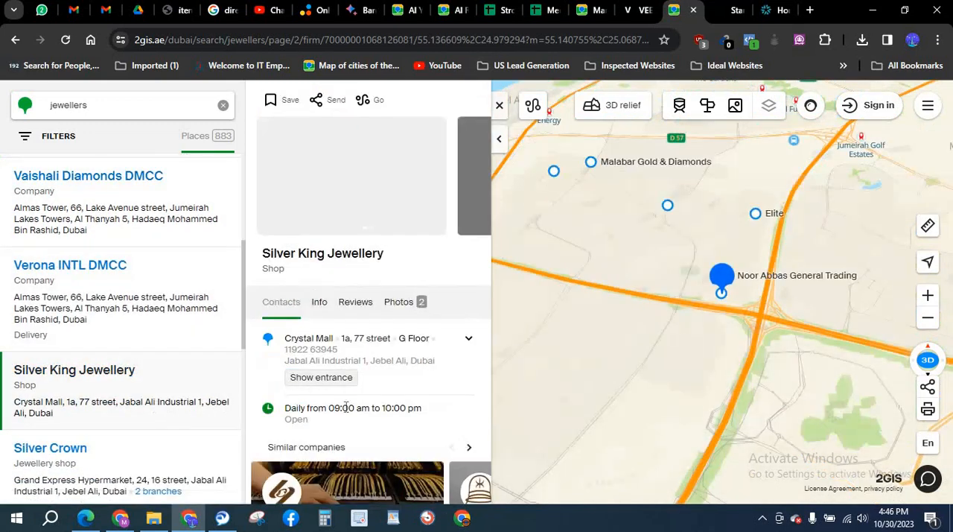
scroll(103, 441, "down", 1)
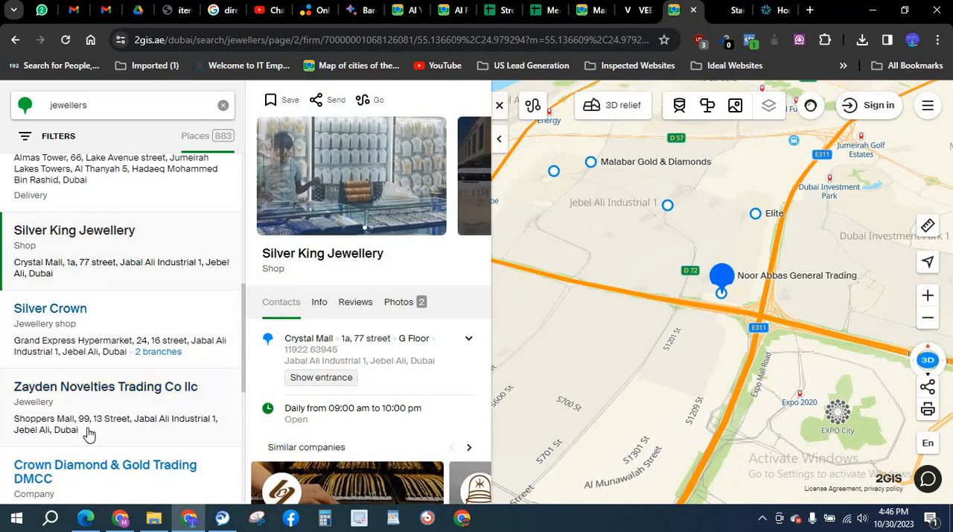
left_click(110, 411)
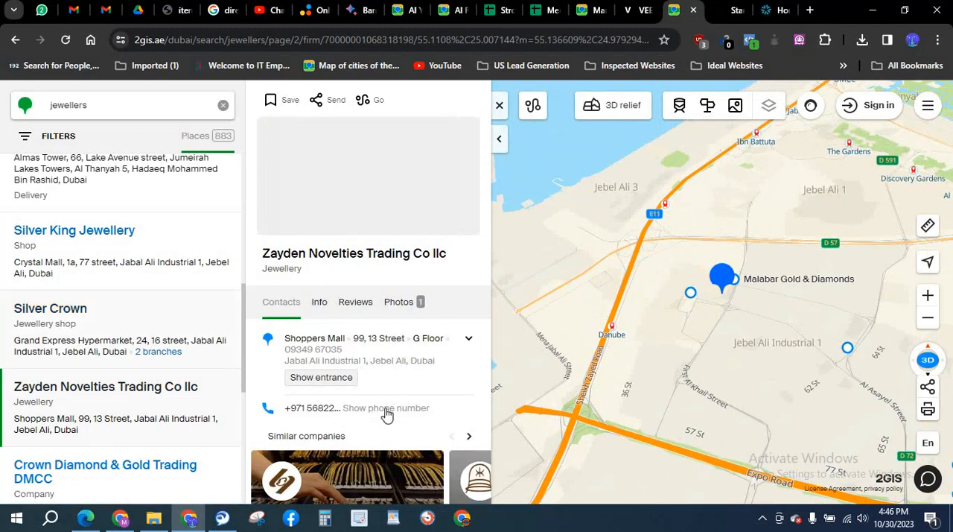
left_click(368, 408)
left_click_drag(356, 409, 305, 410)
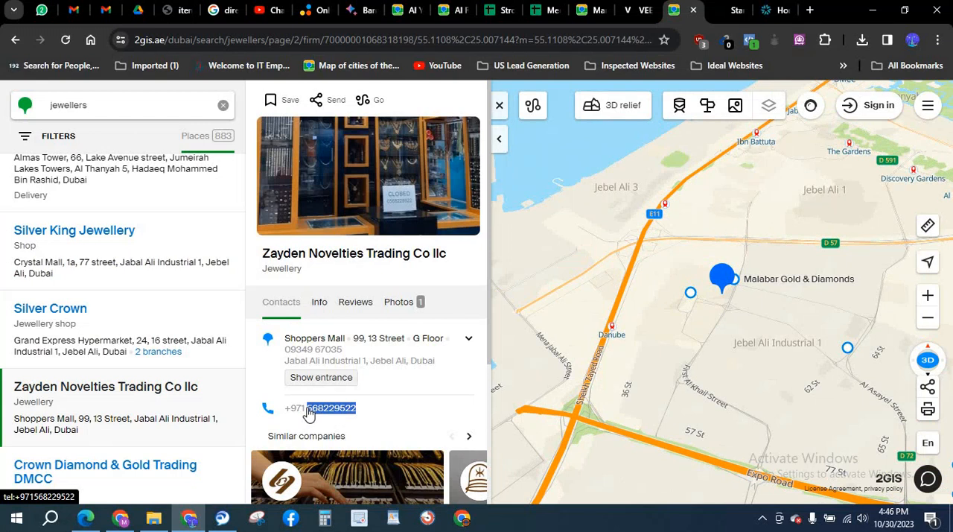
left_click(222, 517)
key("Return")
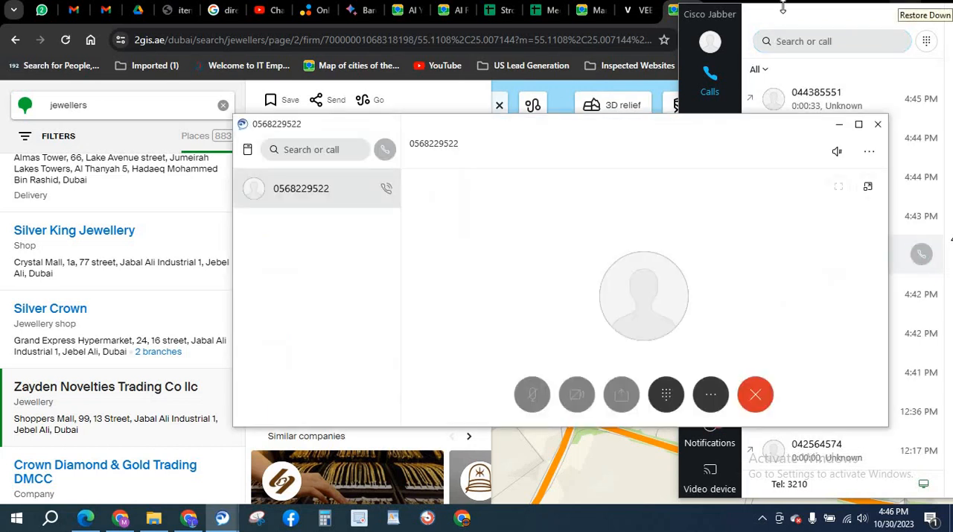
left_click(158, 398)
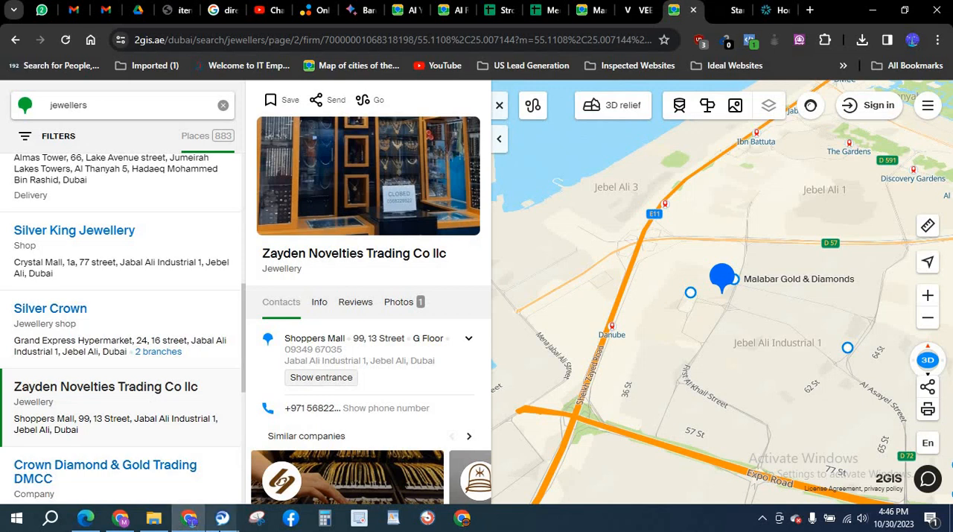
left_click(137, 328)
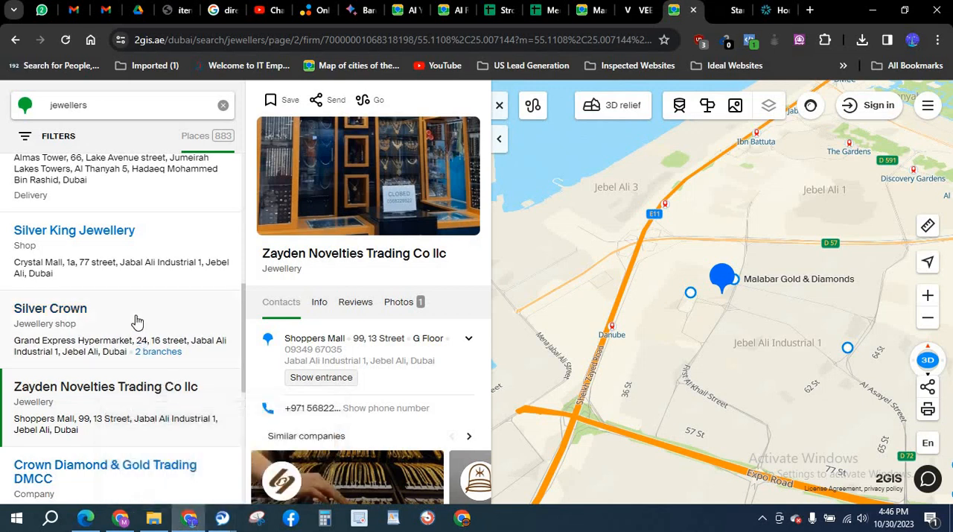
left_click(127, 236)
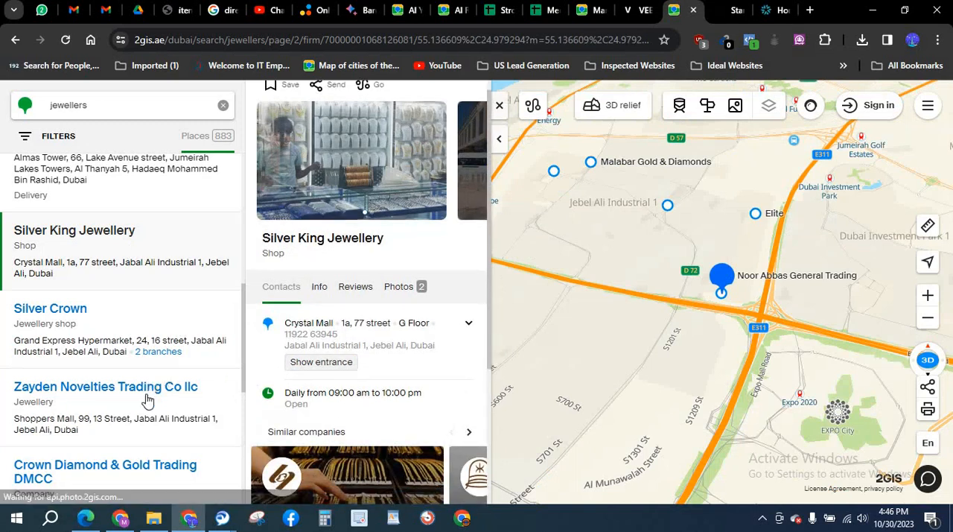
left_click(105, 387)
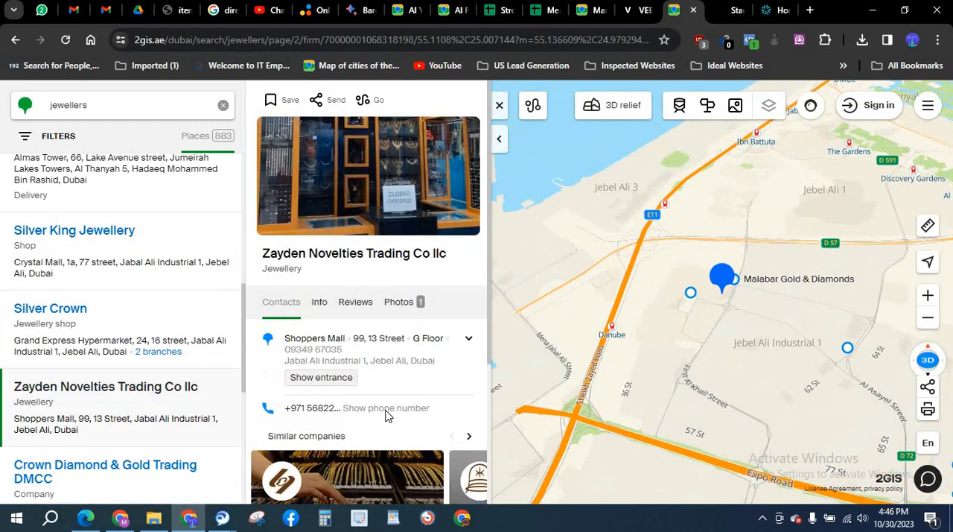
left_click(385, 408)
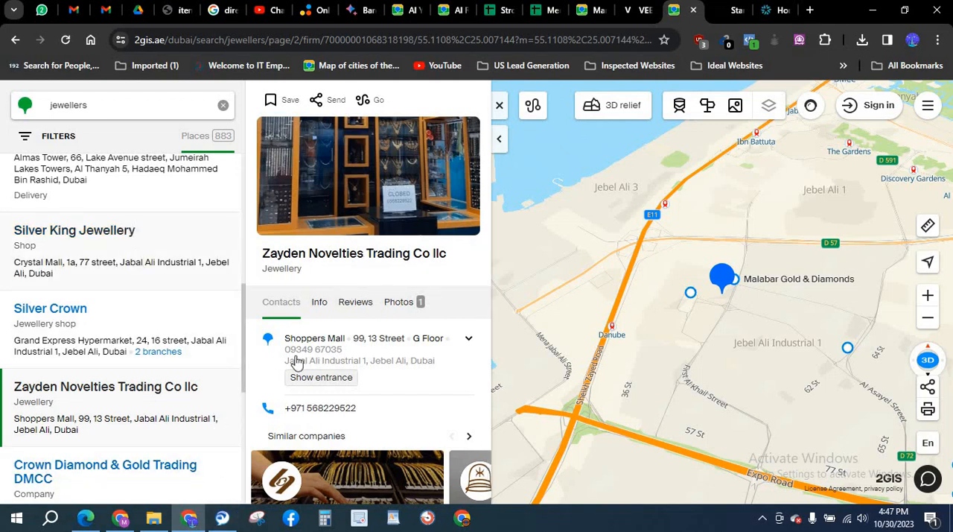
scroll(108, 446, "down", 2)
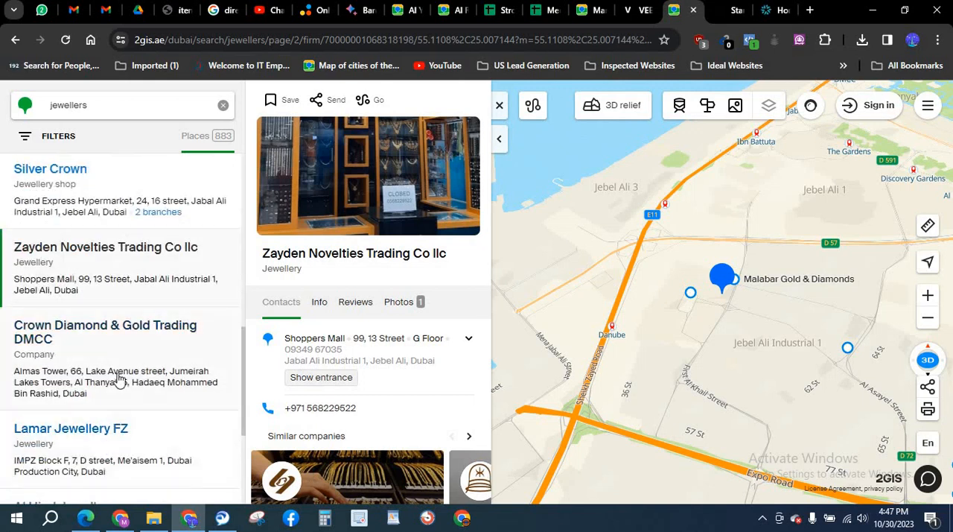
Reveal Crown Diamond & Gold Trading DMCC's phone number and copy the digits after +971.
left_click(105, 331)
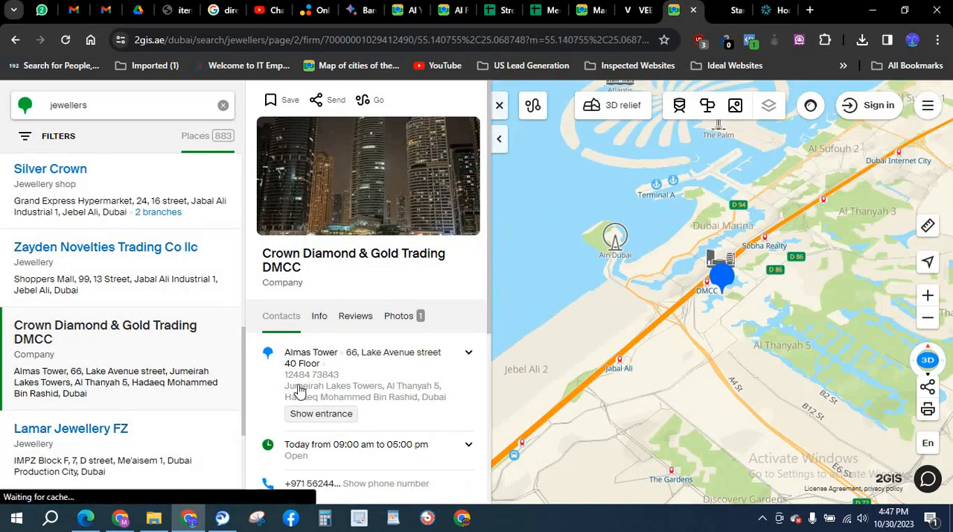
scroll(320, 364, "down", 2)
left_click(384, 343)
left_click_drag(356, 343, 305, 343)
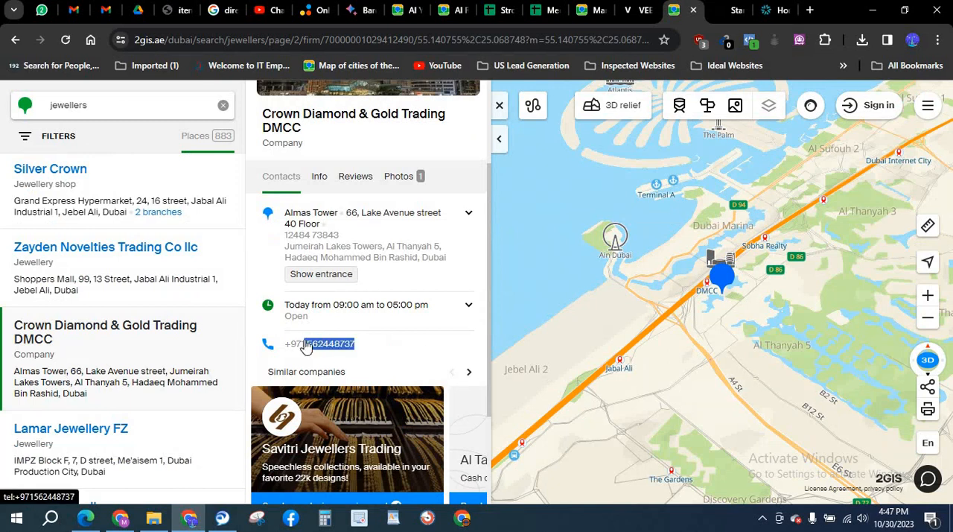
key("ctrl+c")
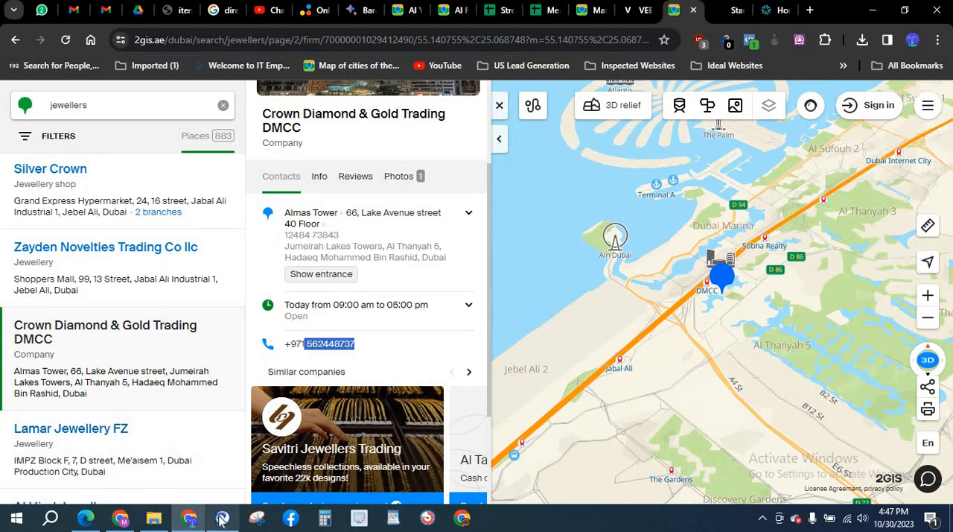
left_click(221, 517)
type("0")
key("ctrl+v")
key("Return")
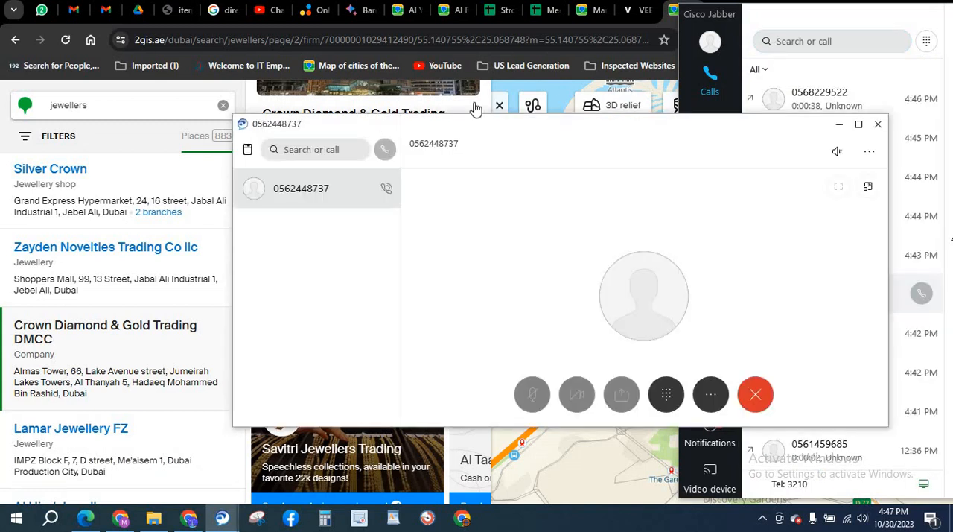
left_click(758, 404)
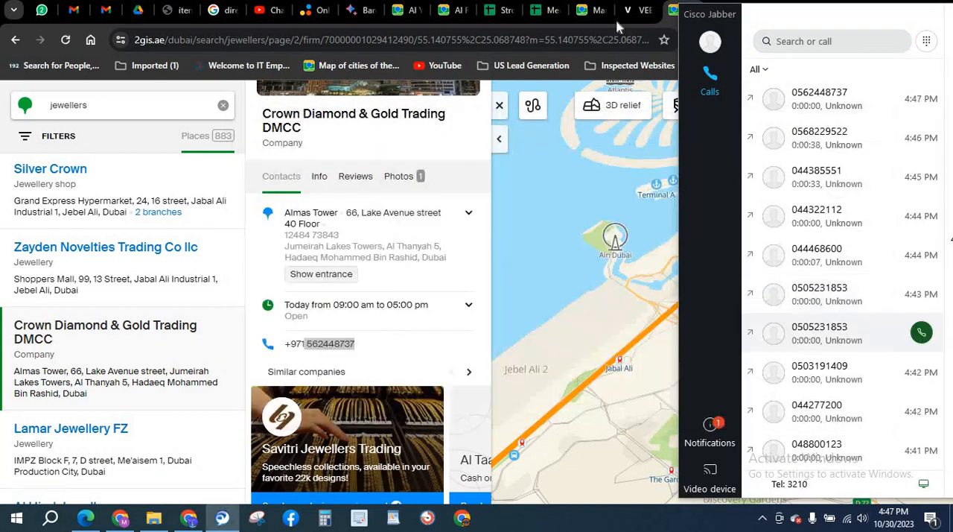
Switch to the Dialled Leads sheet, review the Shabab Deira and N B Global Freight rows, and select an empty cell below.
left_click(675, 10)
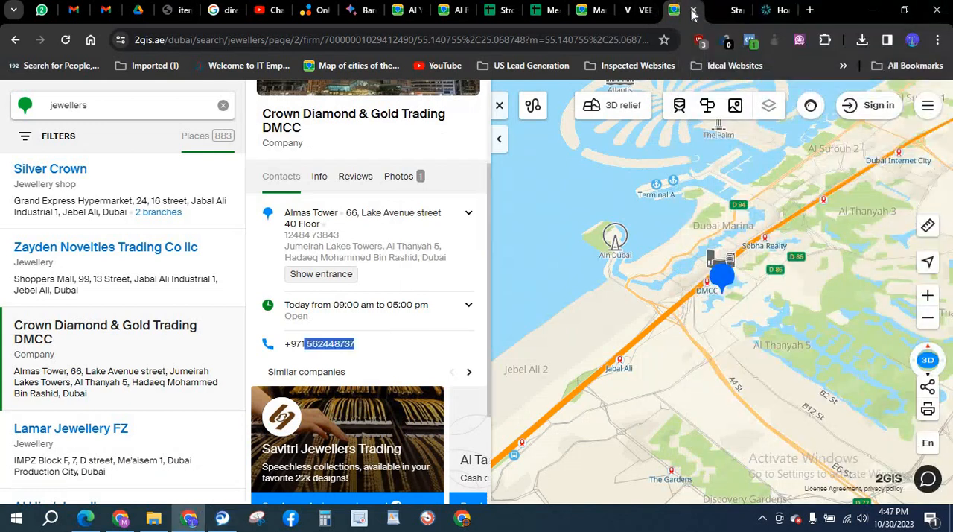
left_click(554, 10)
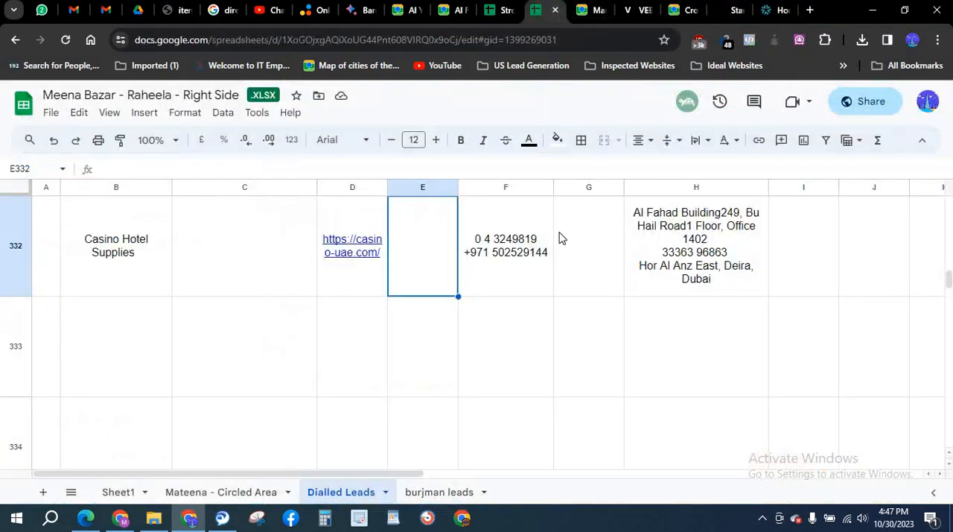
scroll(425, 302, "up", 2)
scroll(232, 310, "up", 3)
scroll(233, 313, "up", 2)
scroll(234, 314, "up", 3)
scroll(234, 314, "up", 3)
scroll(235, 320, "up", 1)
left_click(11, 350)
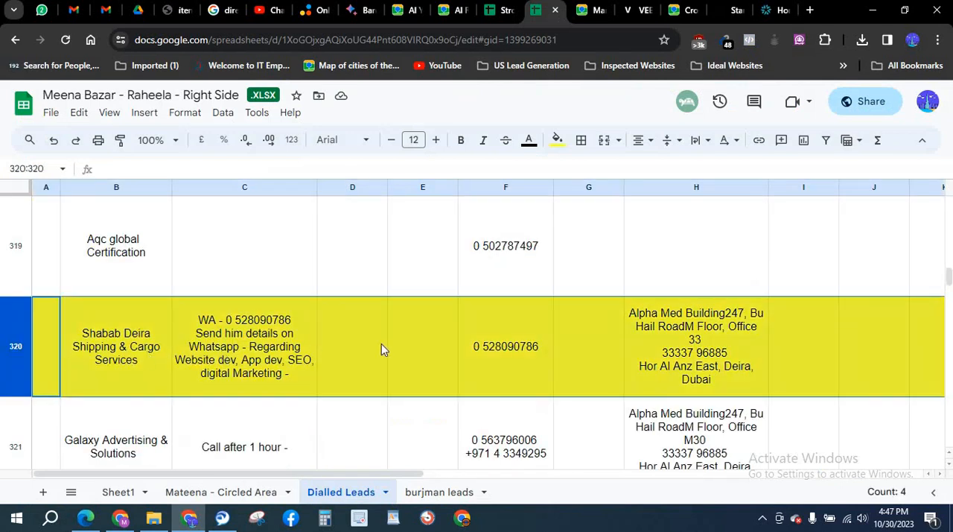
scroll(408, 345, "up", 2)
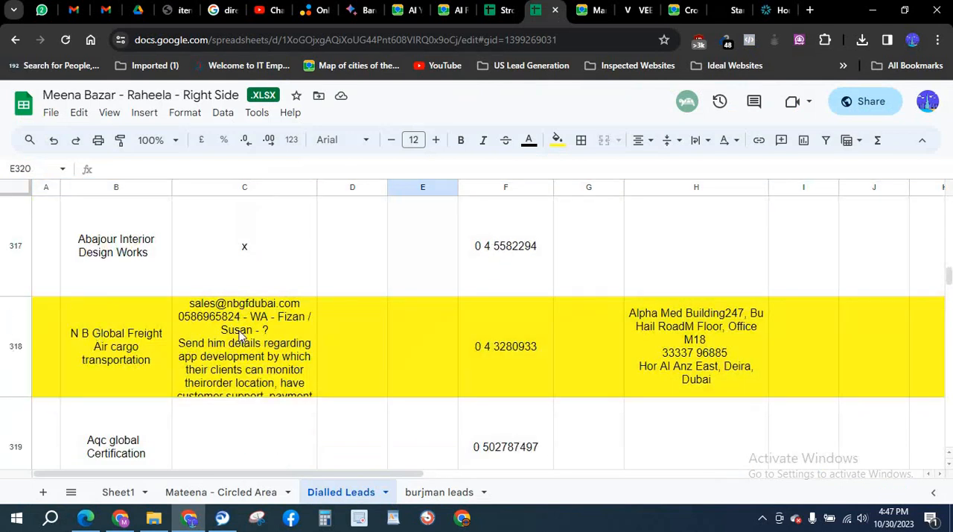
left_click(14, 347)
scroll(400, 357, "down", 5)
scroll(399, 358, "down", 5)
scroll(400, 357, "down", 5)
scroll(399, 358, "down", 3)
left_click(399, 356)
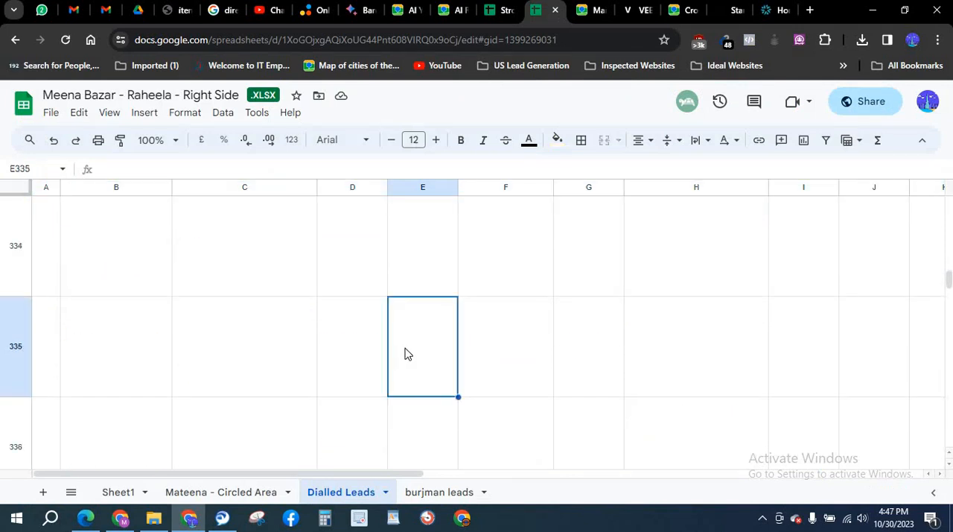
scroll(407, 353, "up", 3)
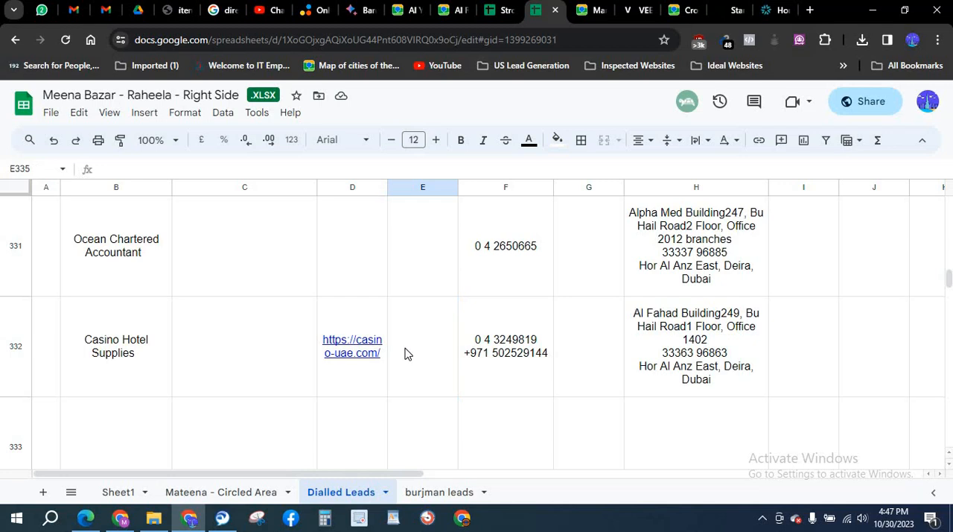
scroll(298, 350, "up", 3)
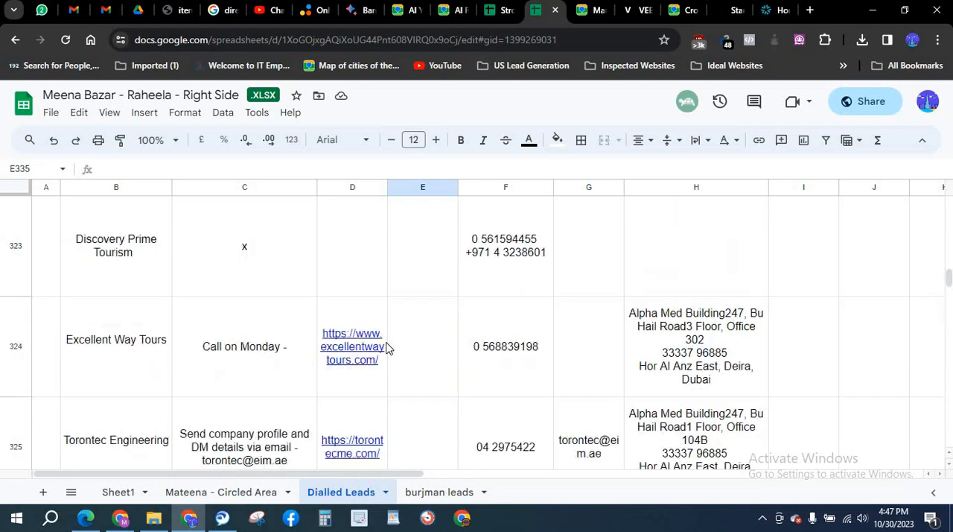
scroll(283, 350, "up", 5)
scroll(219, 358, "down", 3)
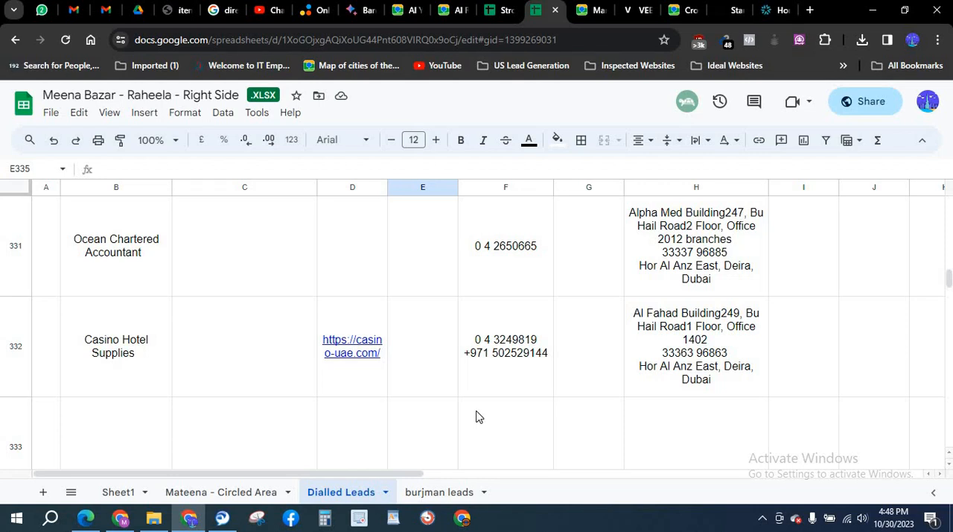
Load fiverr.com in a new browser tab.
key("ctrl+t")
type("fiverr.com")
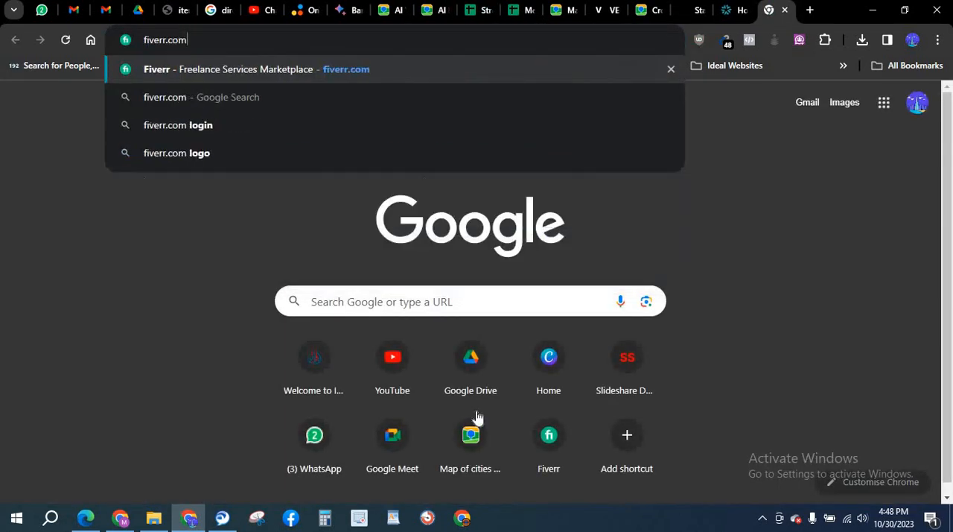
key("Return")
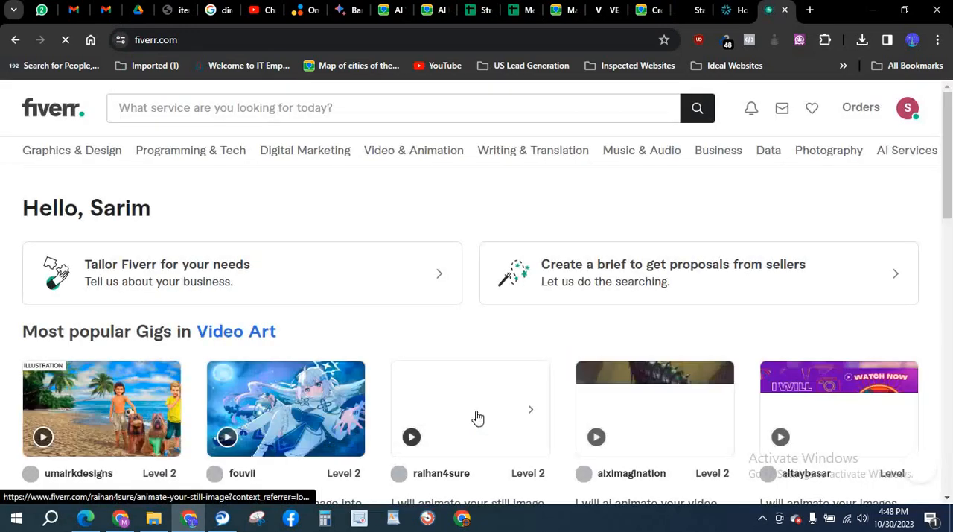
scroll(478, 417, "down", 5)
scroll(372, 462, "down", 8)
scroll(405, 438, "up", 12)
scroll(406, 438, "up", 2)
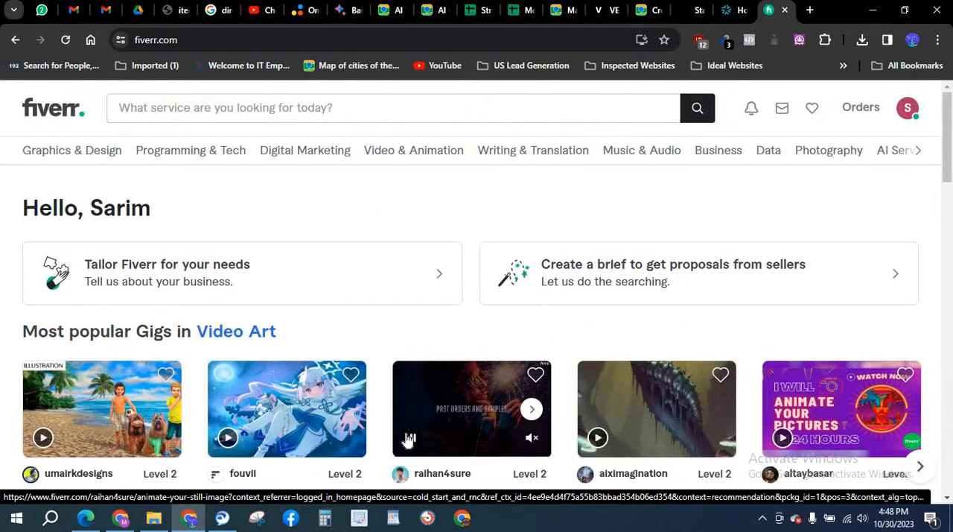